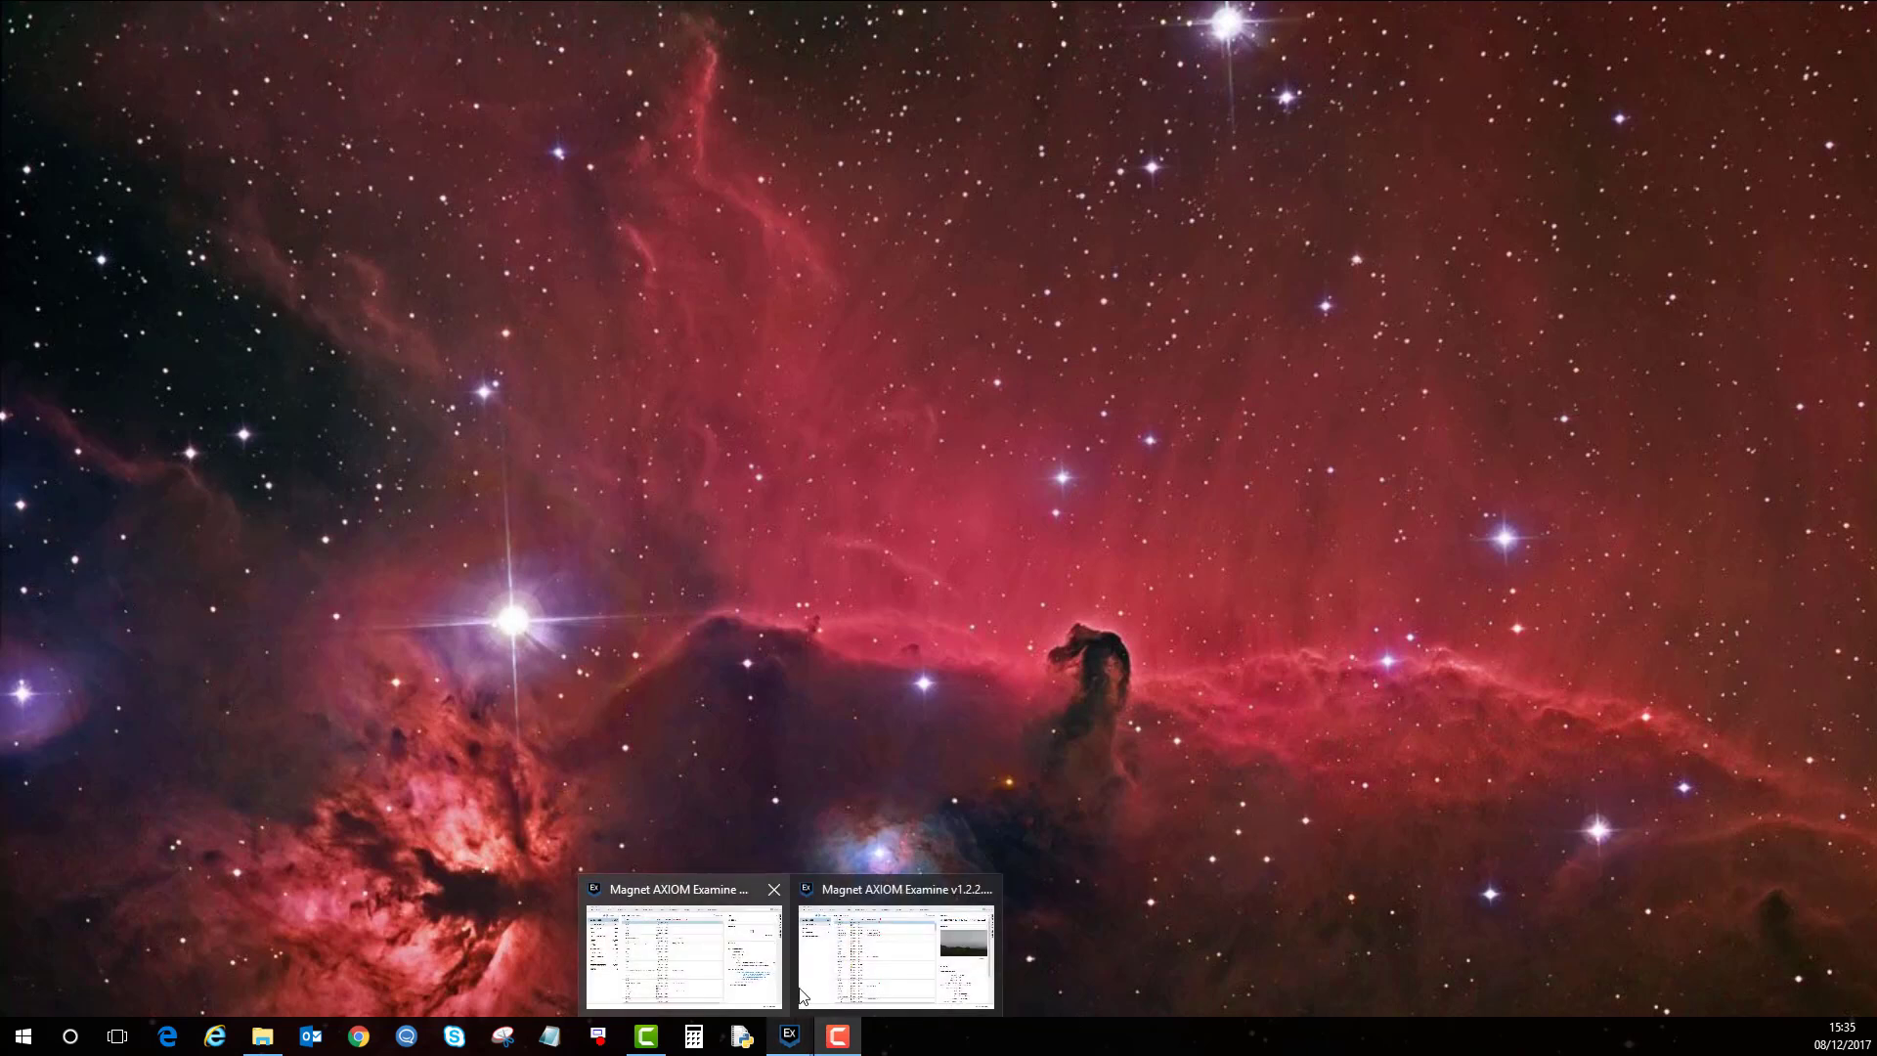
# Bring the Hashset Test 1 case forward, scroll picture 1457202's hash details, and open Tools
pyautogui.click(812, 987)
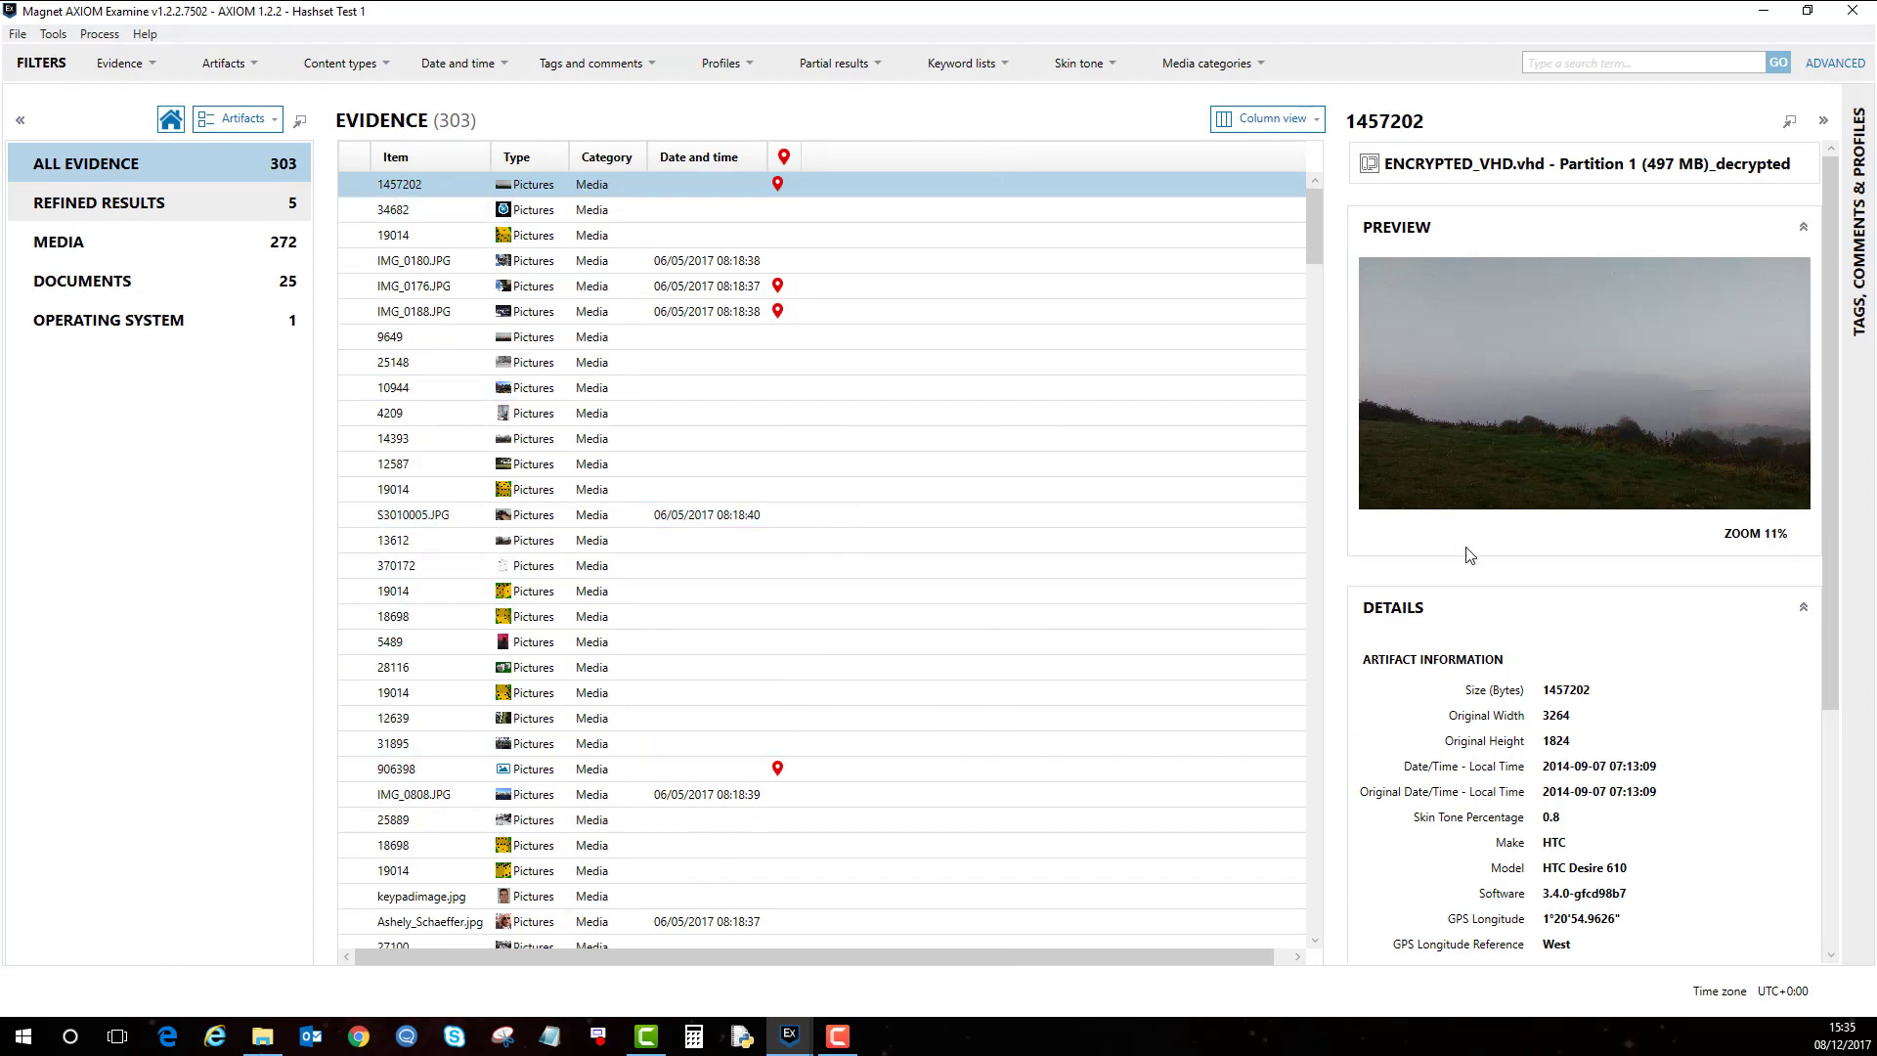
pyautogui.moveTo(1821, 673); pyautogui.dragTo(1869, 661)
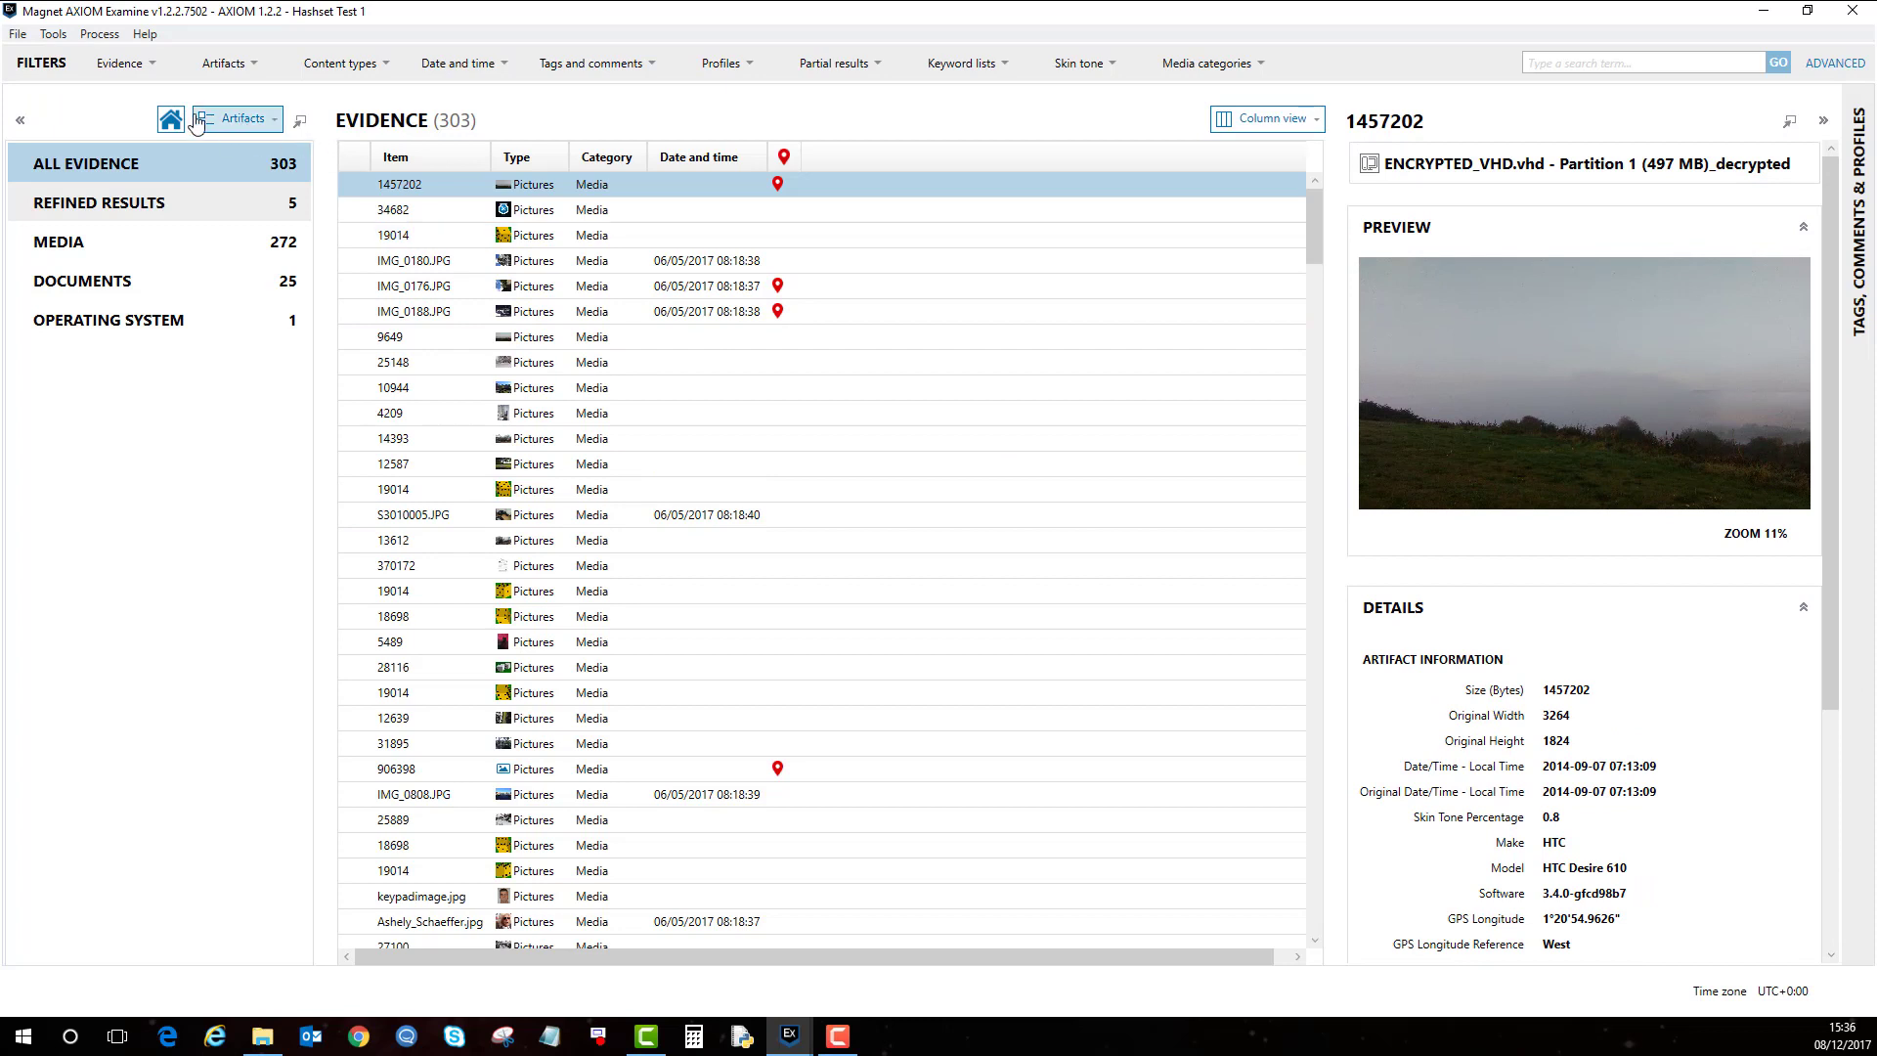
pyautogui.click(56, 39)
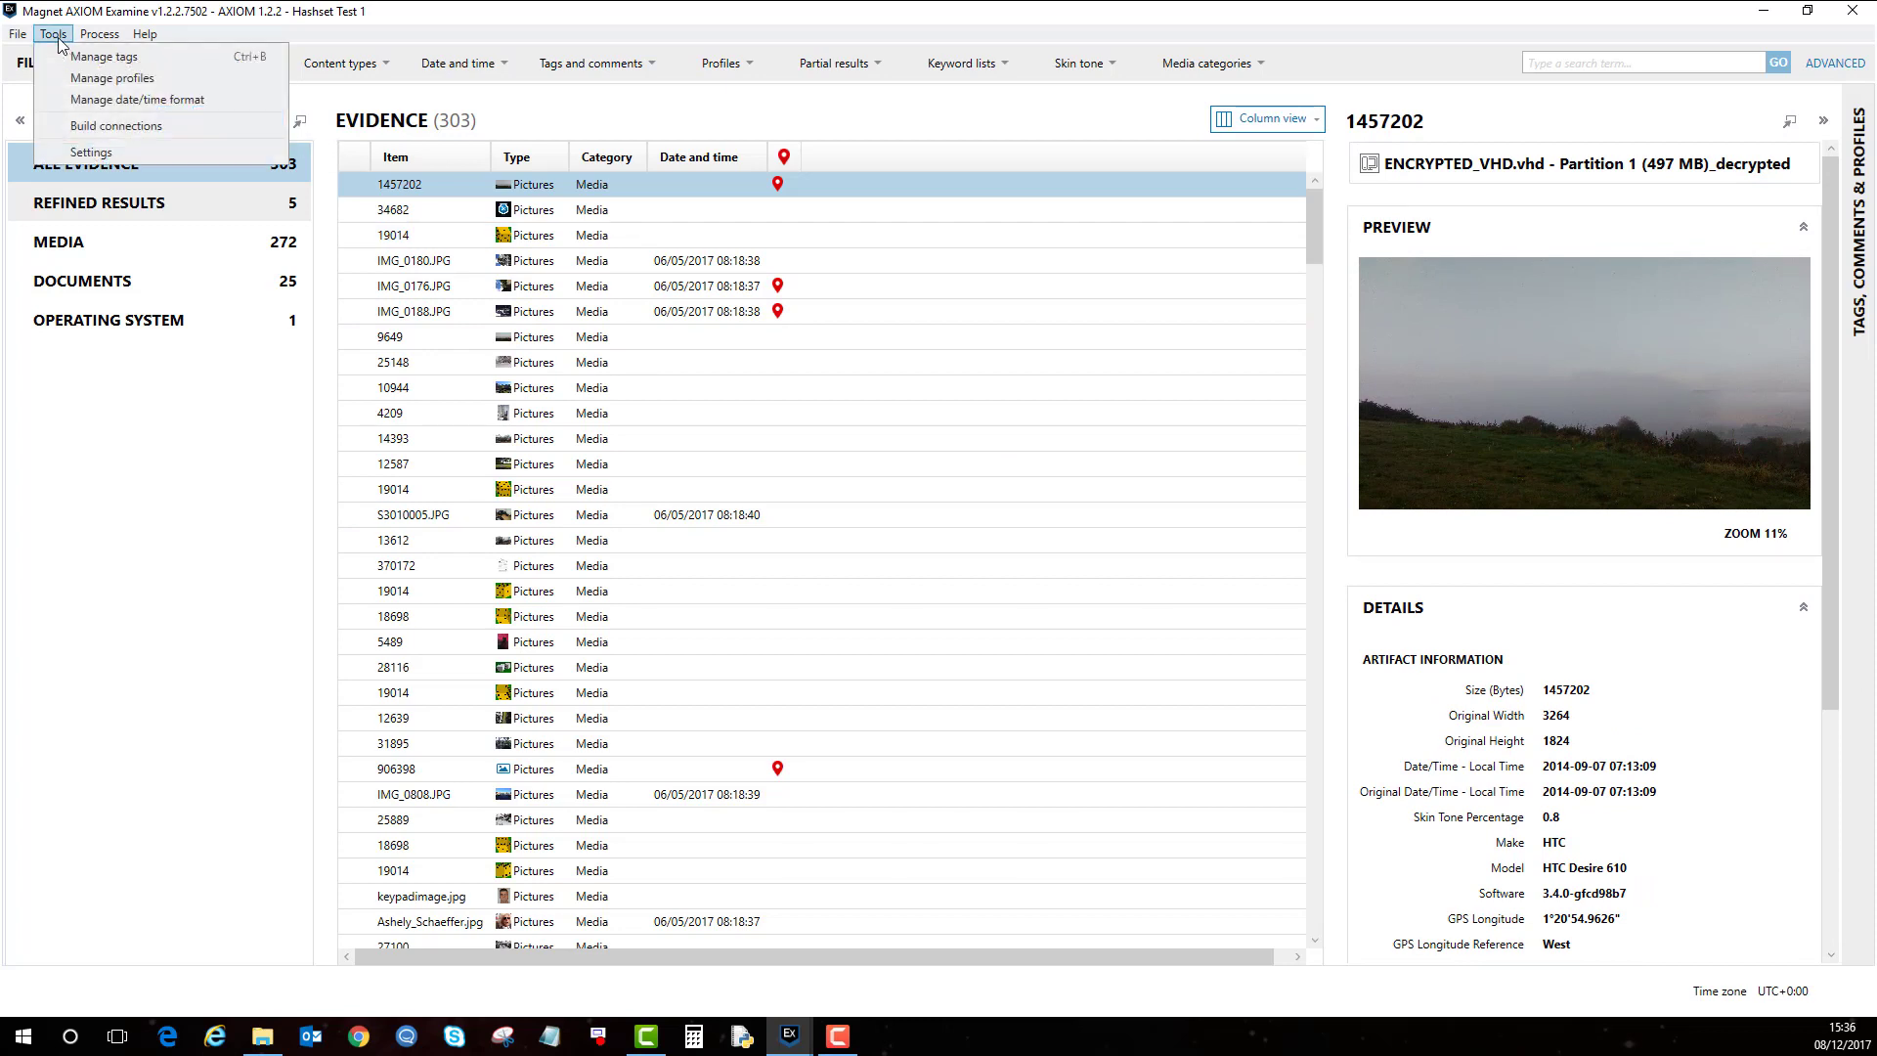
# Build connections for Hashset Test 1, review the completion details, then switch to User Summit
pyautogui.click(118, 128)
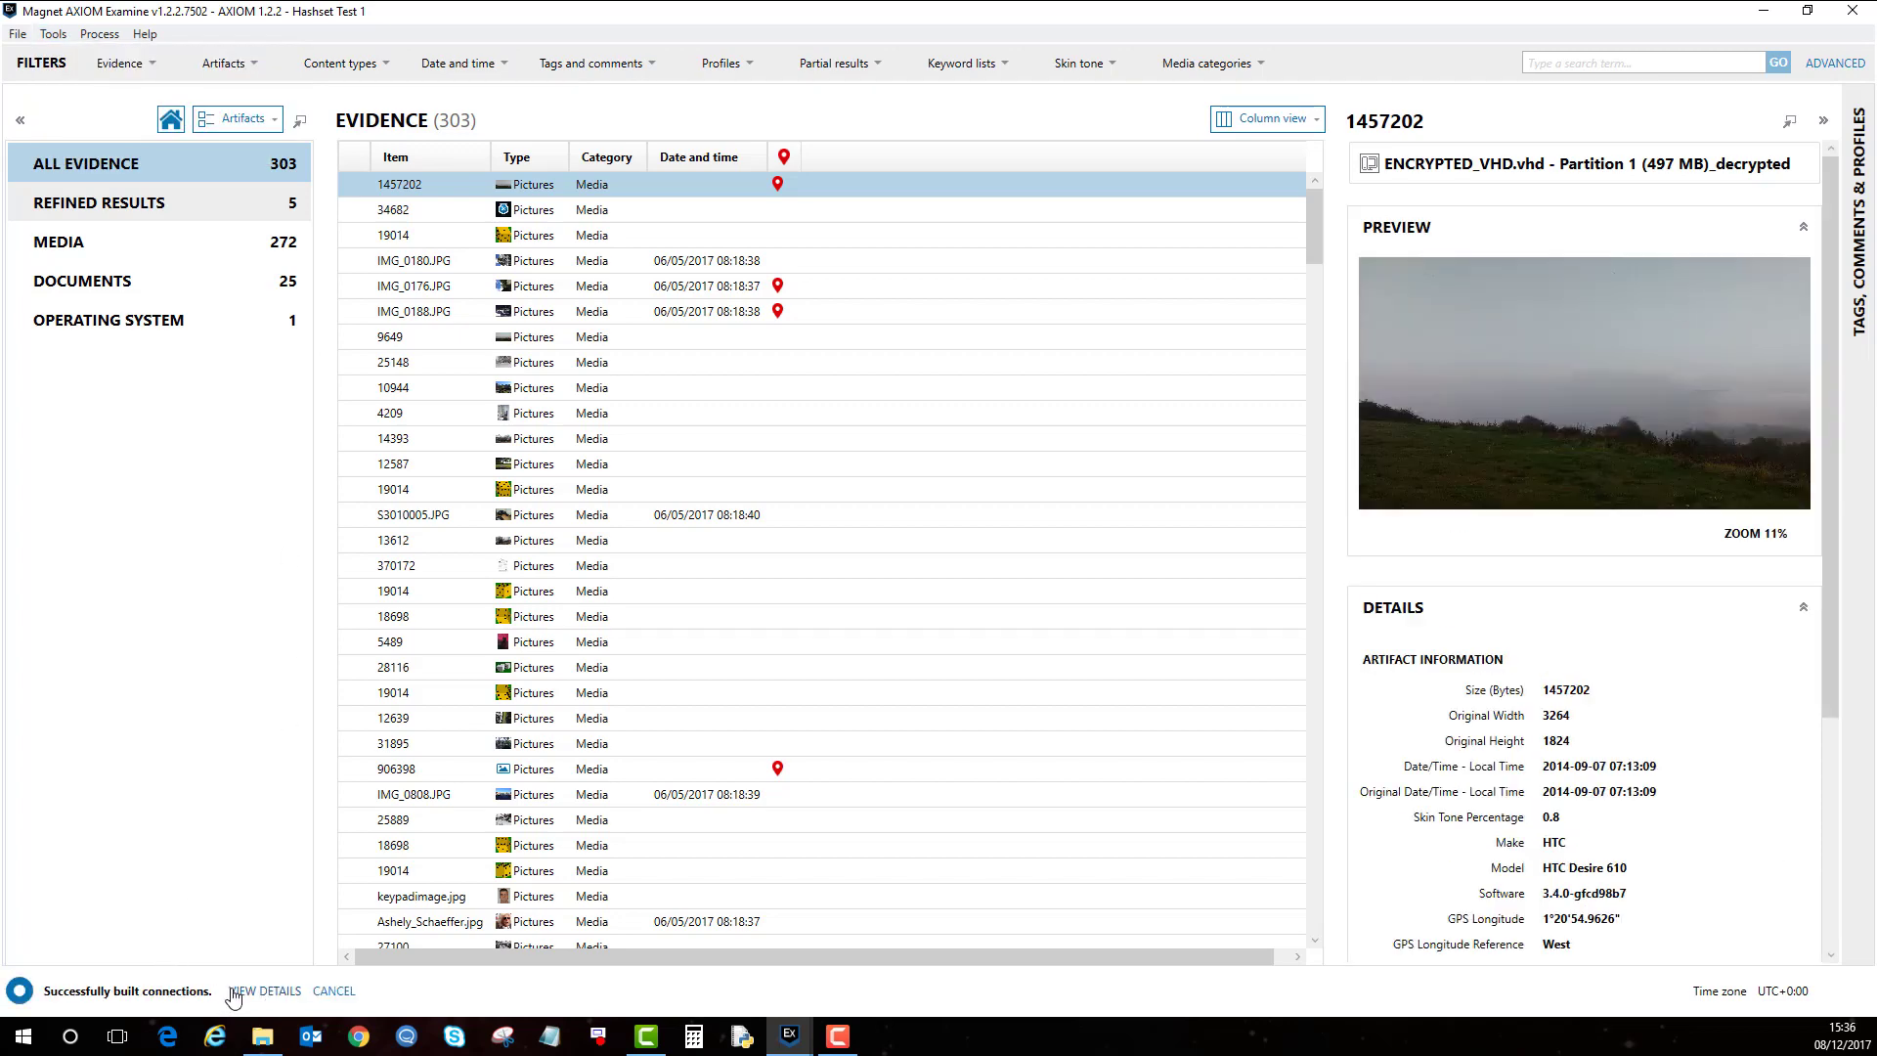
pyautogui.click(224, 991)
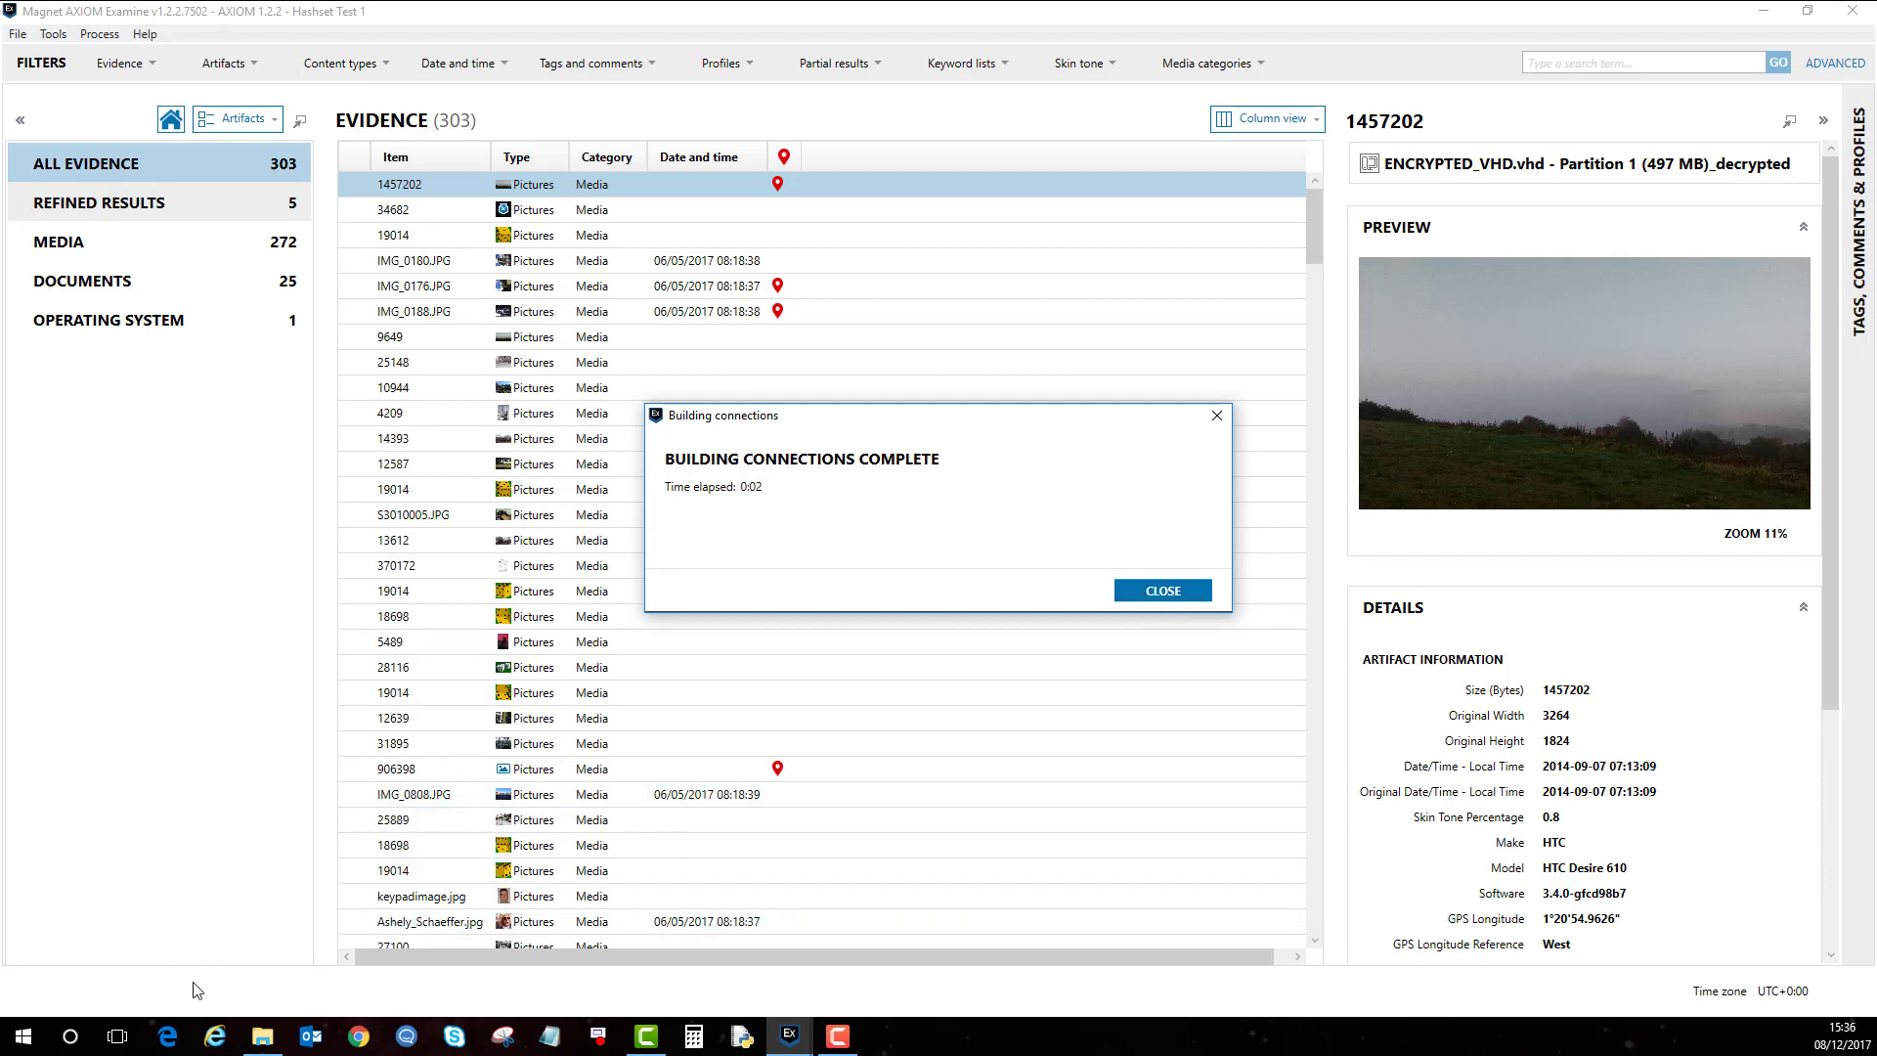
pyautogui.click(1161, 592)
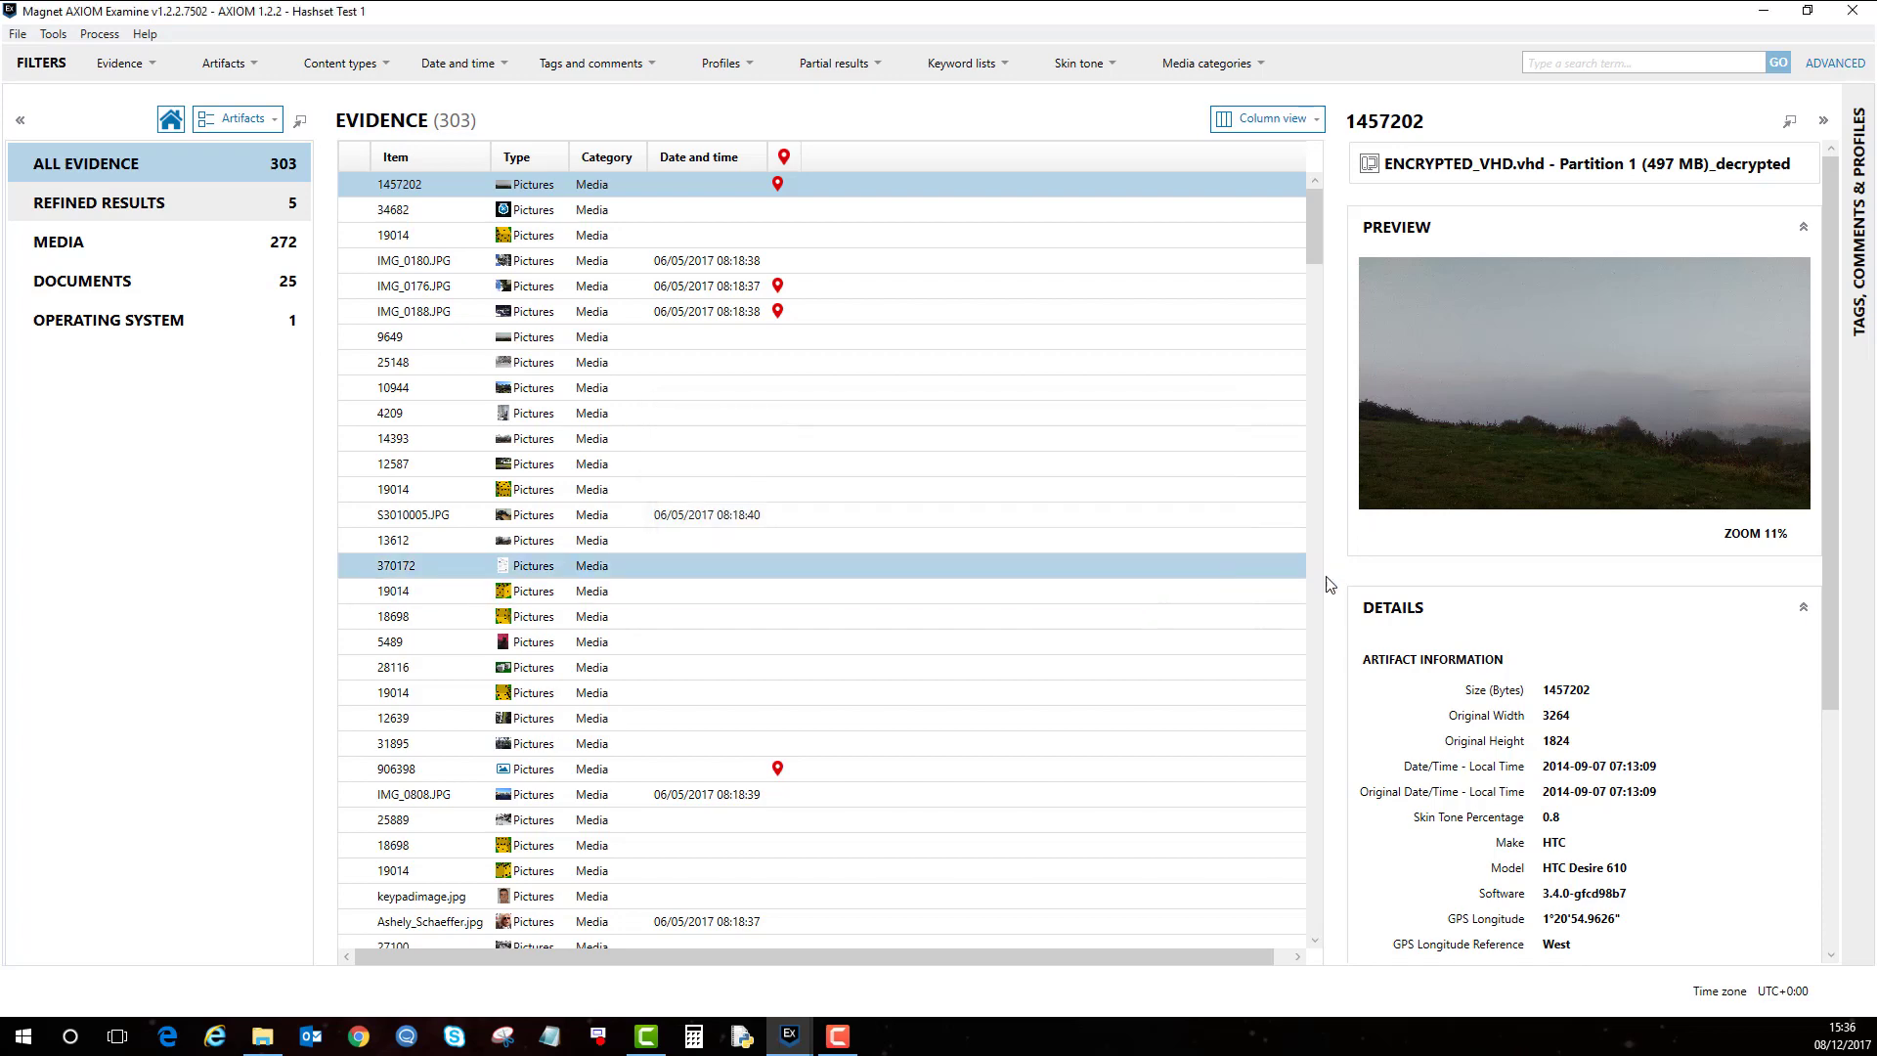
pyautogui.click(1828, 894)
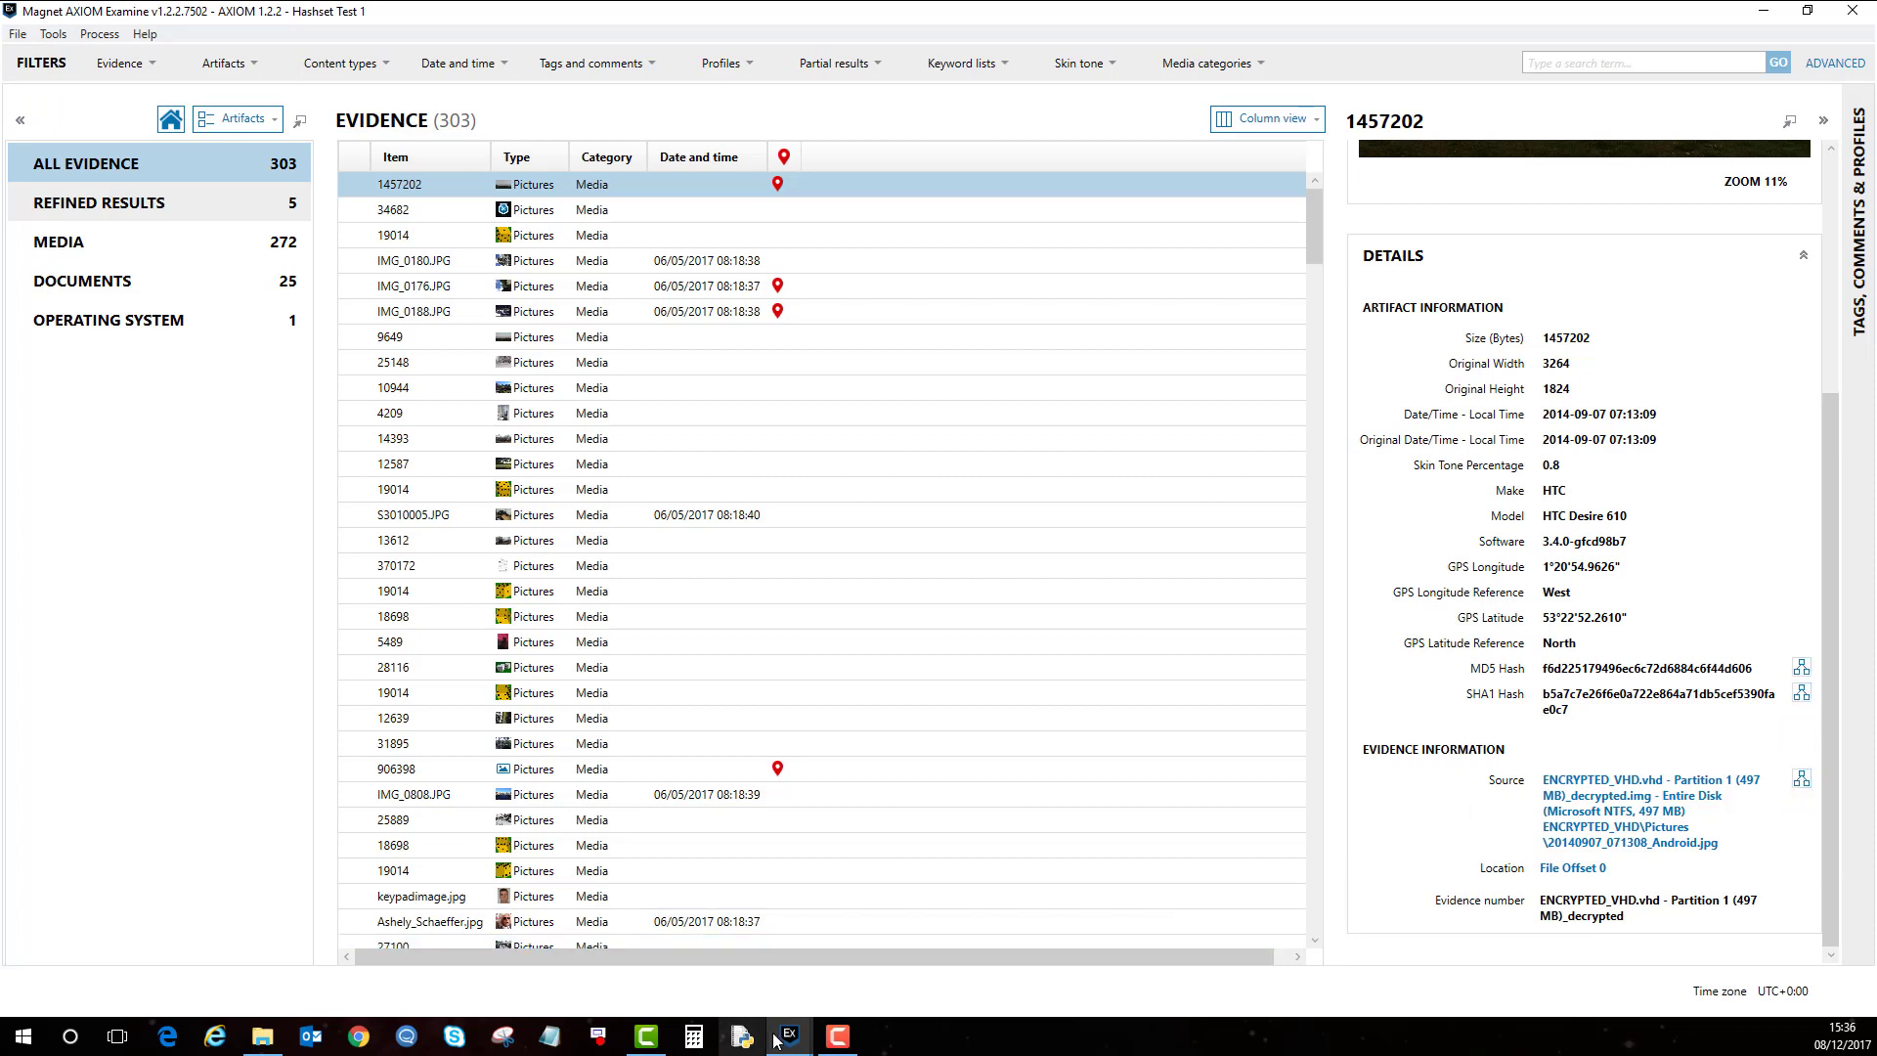
# In User Summit, list the 56 Excel documents and preview Travel Budget Consumer.xlsx
pyautogui.moveTo(782, 1039)
pyautogui.click(771, 982)
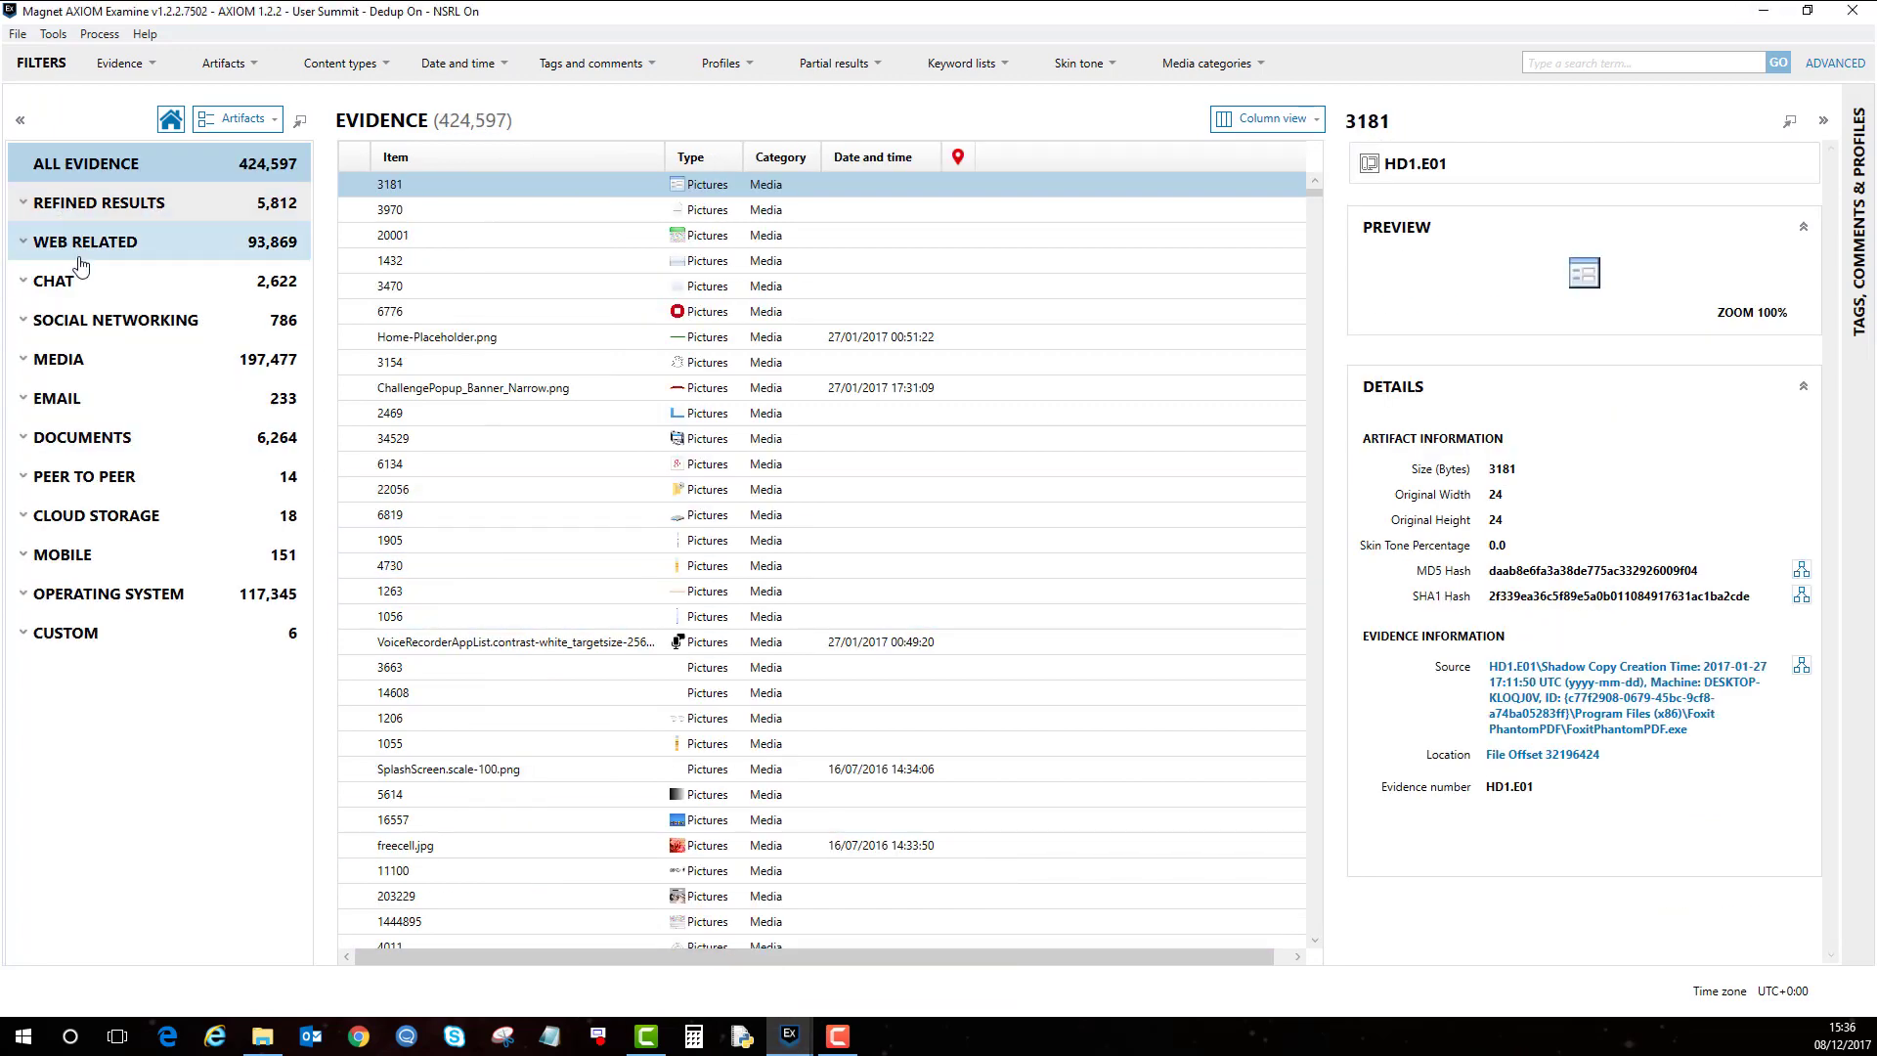
pyautogui.click(24, 442)
pyautogui.click(82, 479)
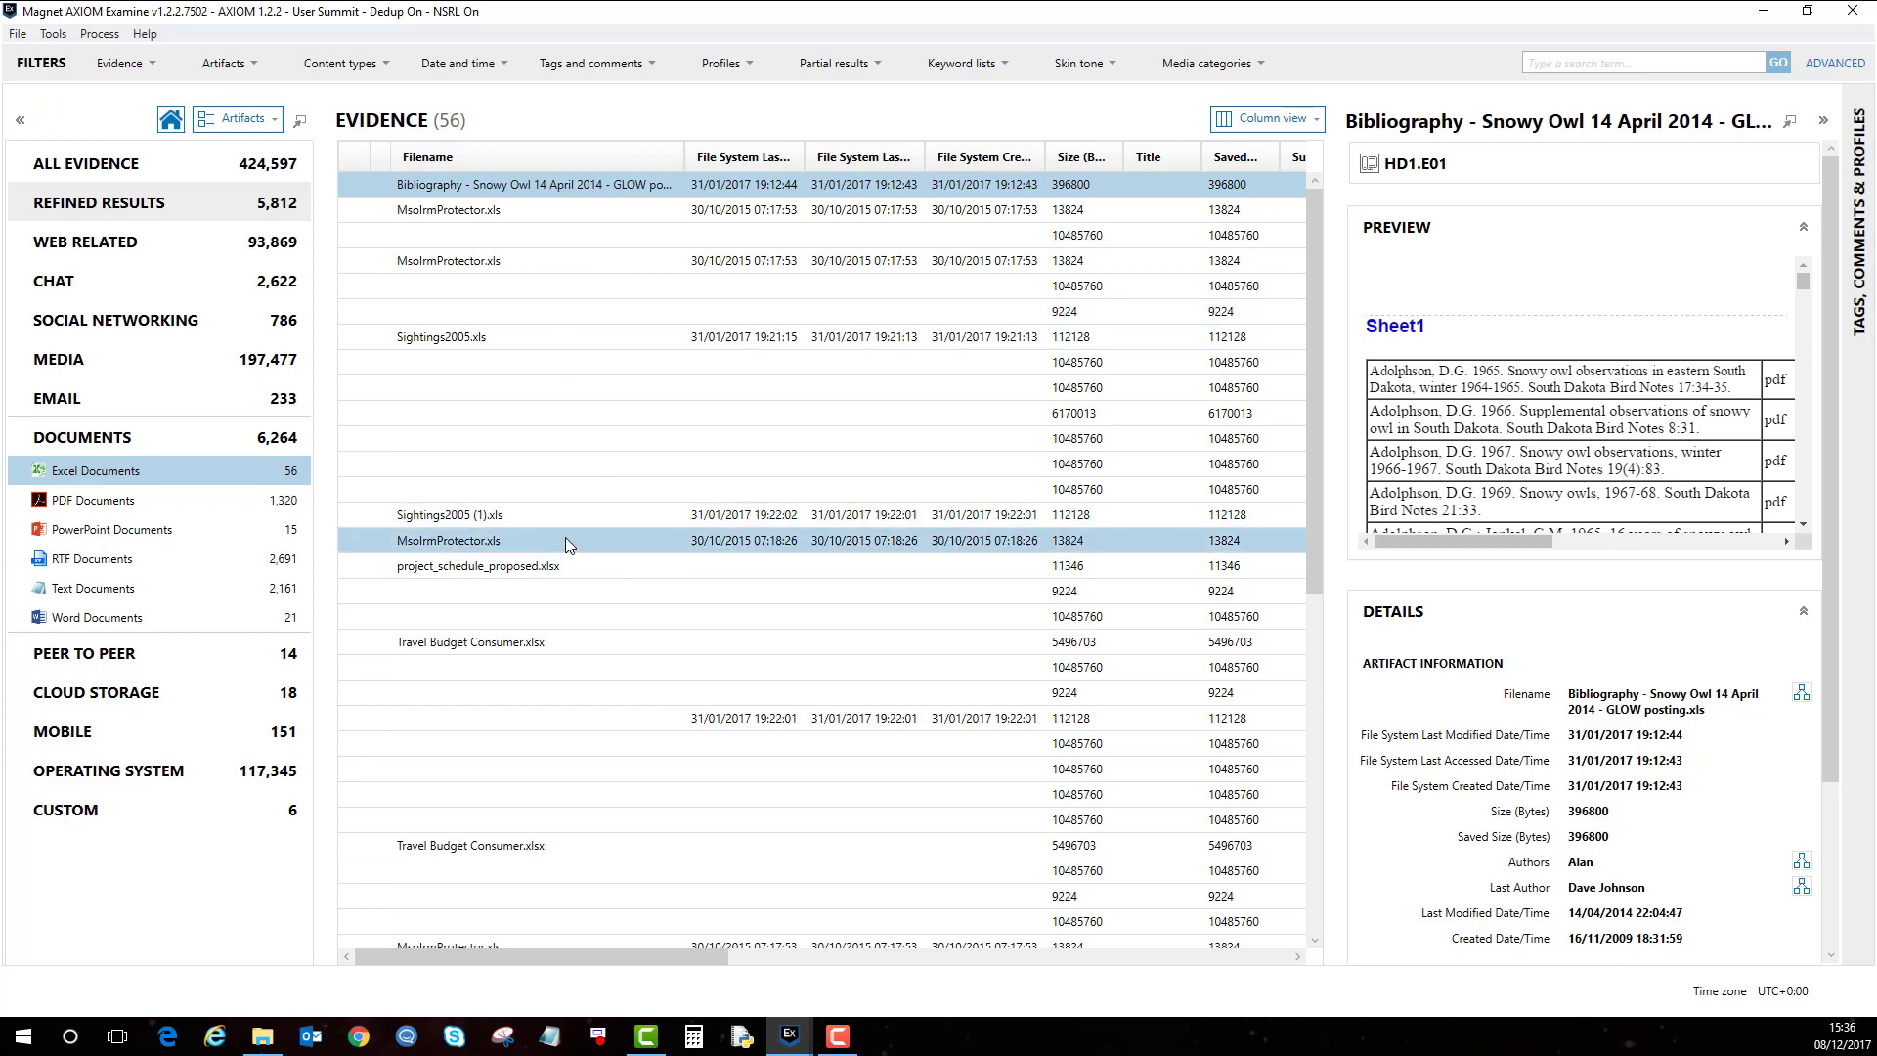
pyautogui.click(524, 641)
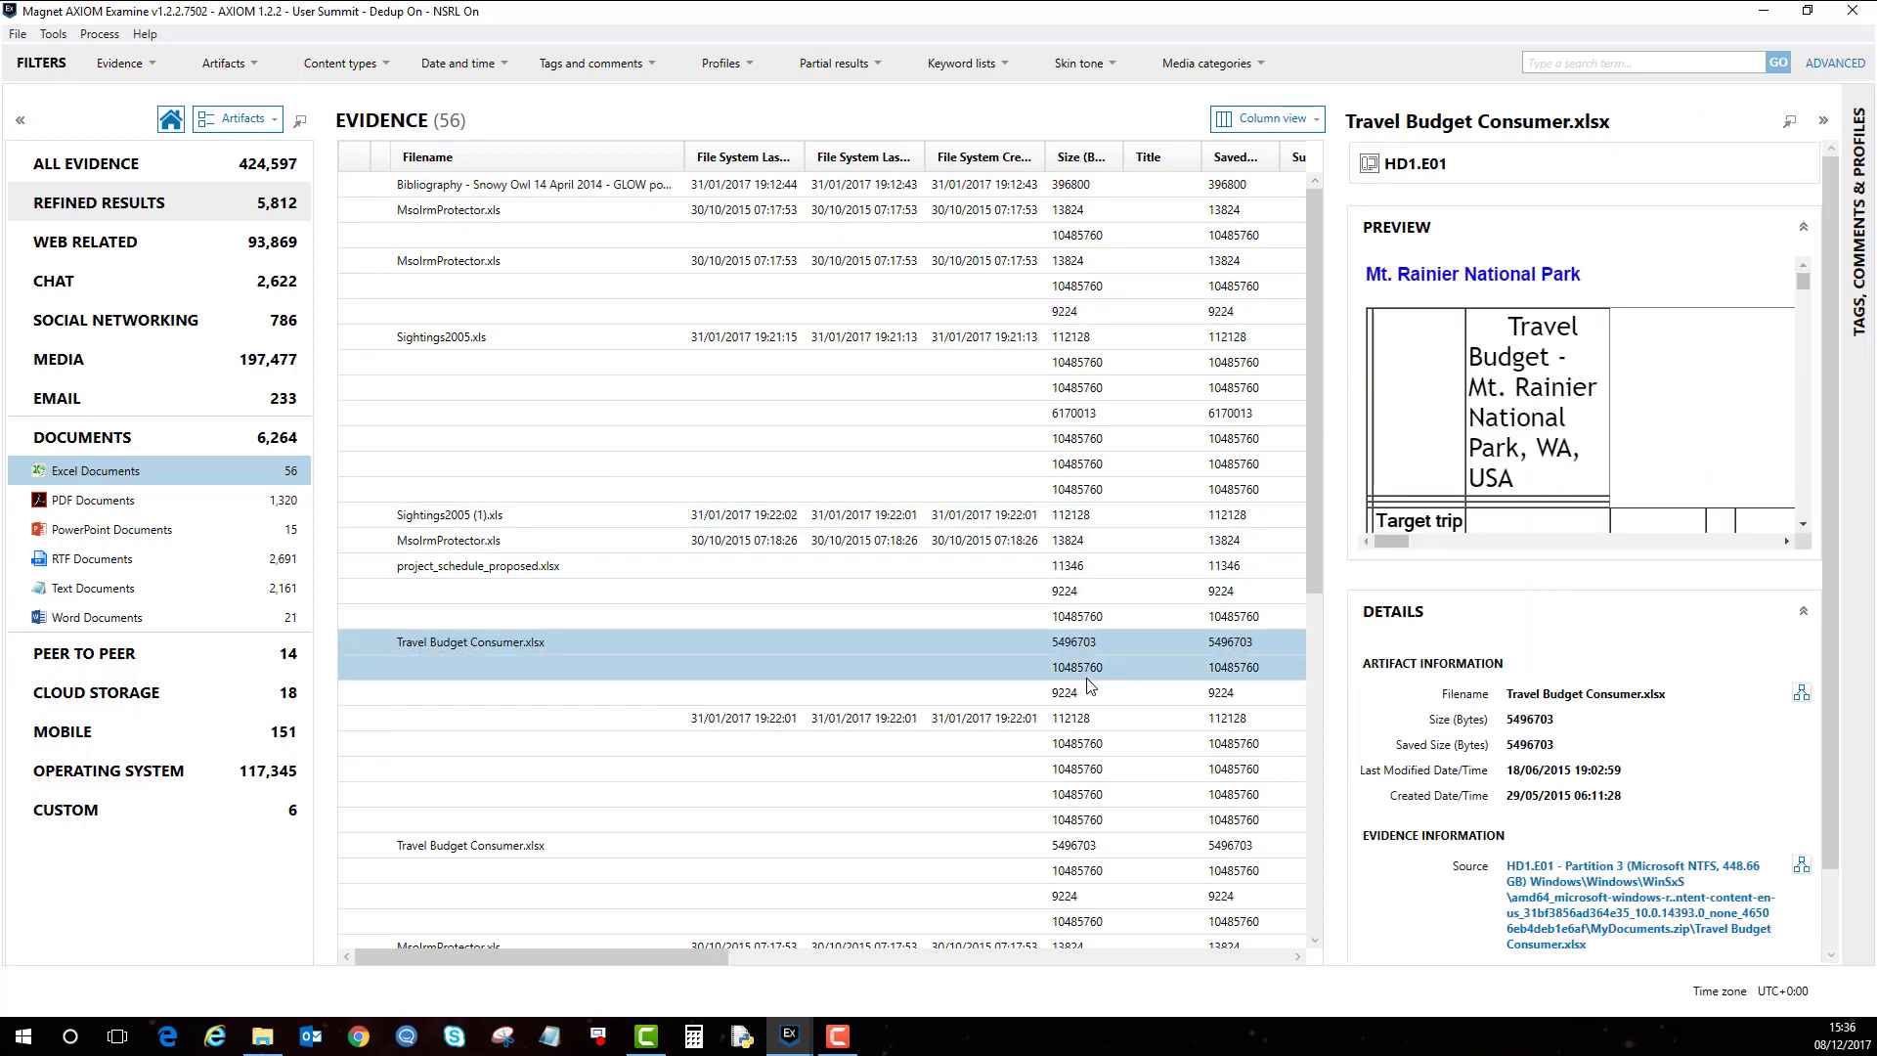
# Open Travel Budget Consumer.xlsx's connections graph and drag the Partition 3 and Shadow Copy nodes apart
pyautogui.click(1802, 693)
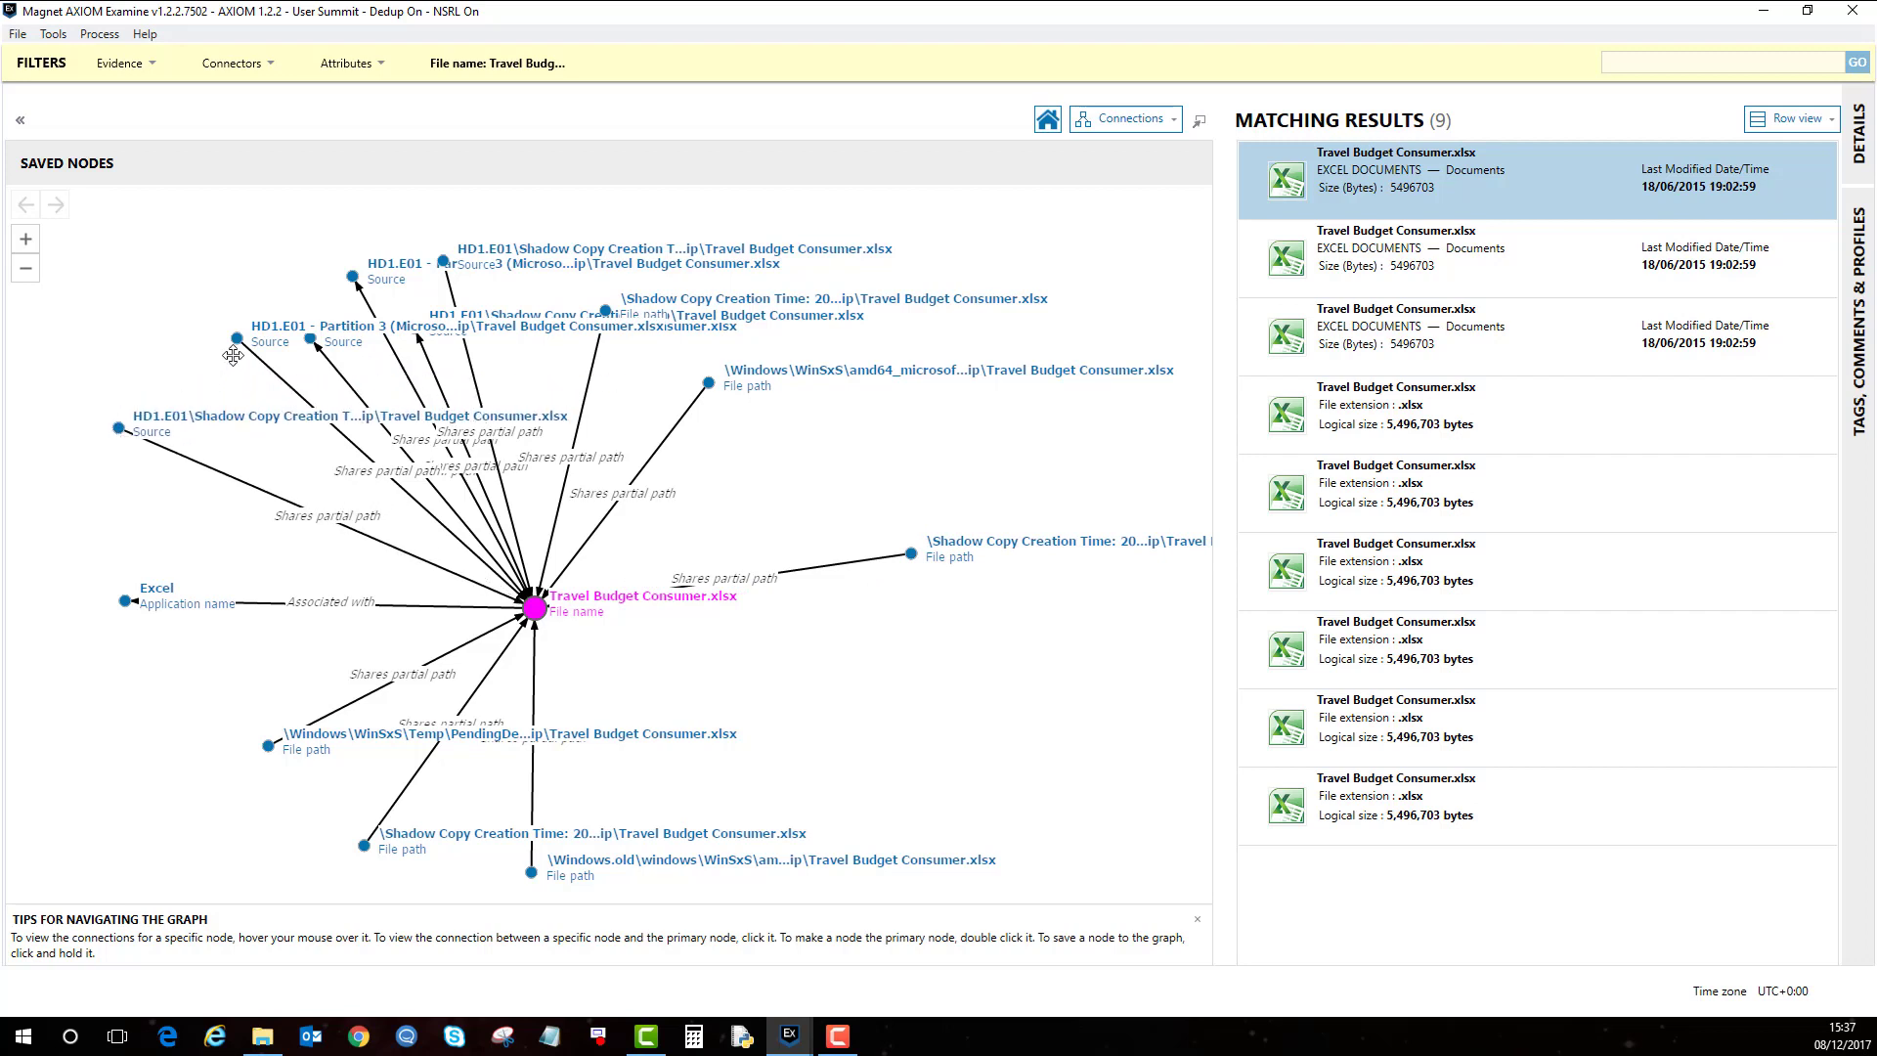
pyautogui.moveTo(232, 355); pyautogui.dragTo(145, 312)
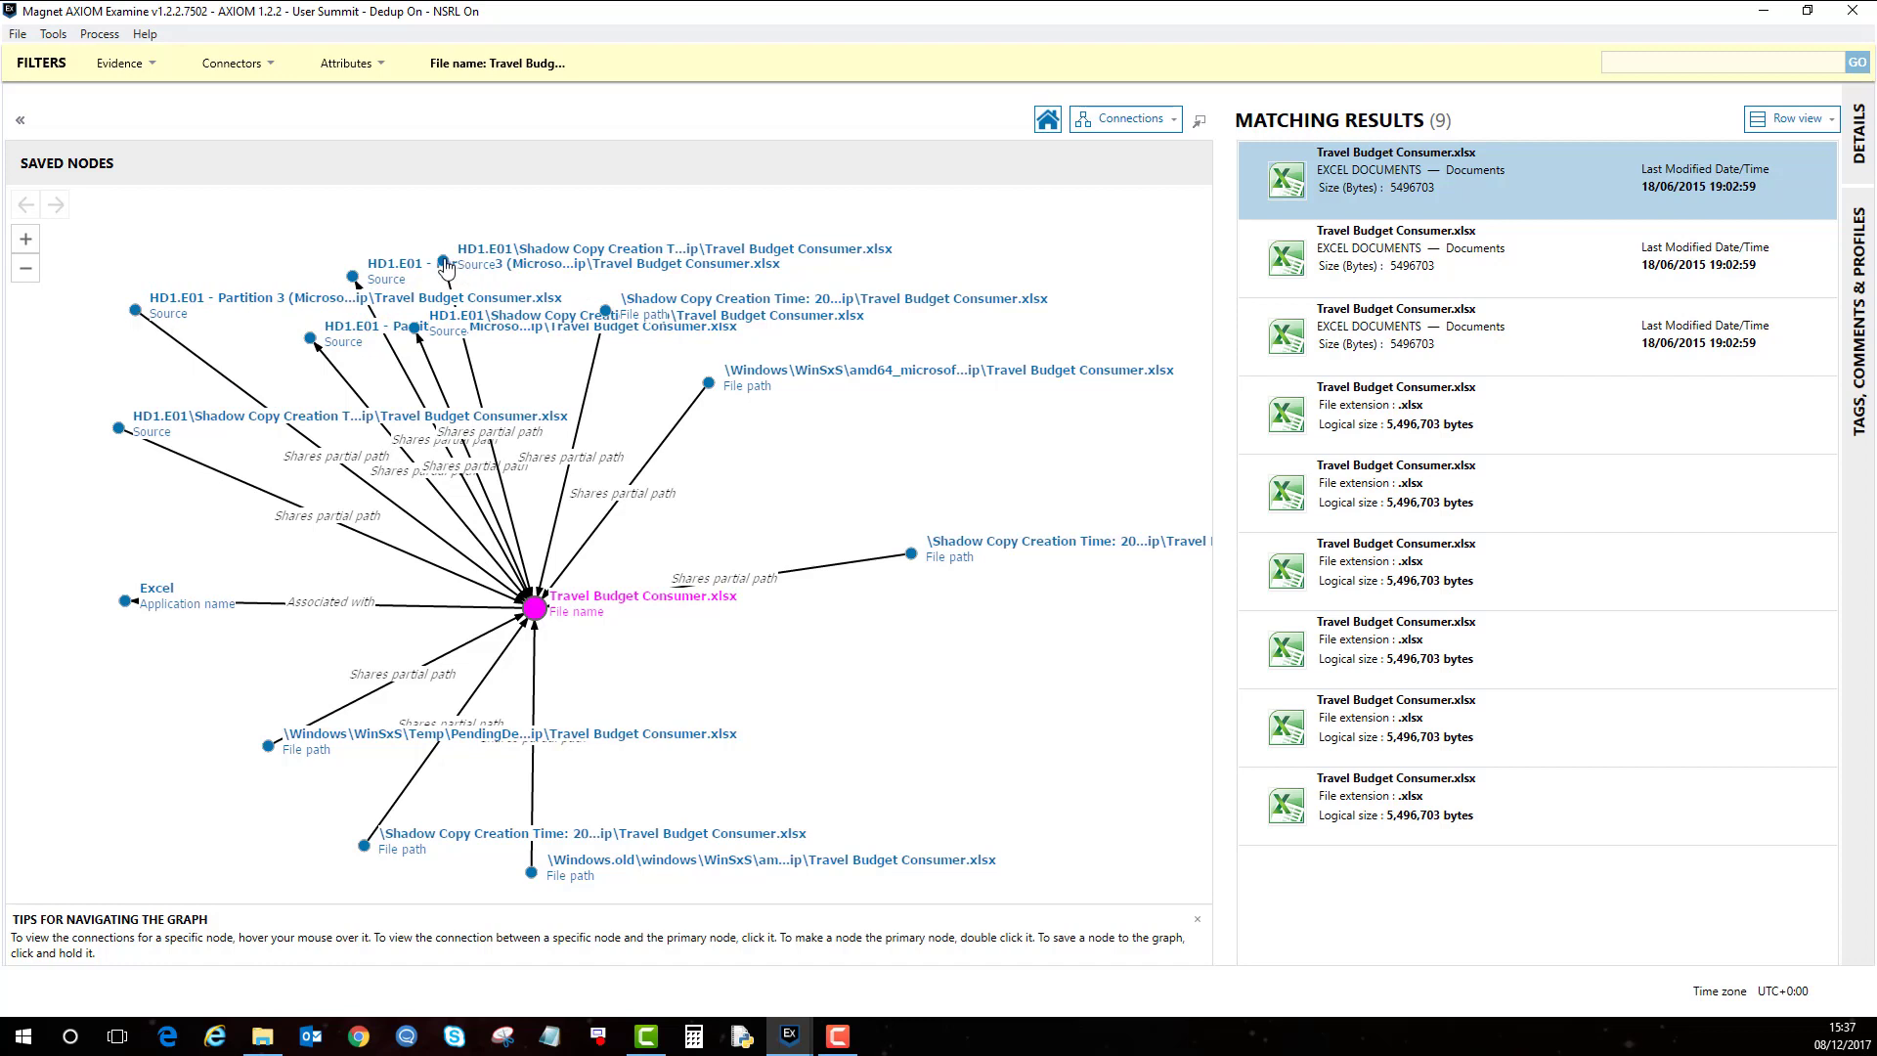
pyautogui.moveTo(445, 267); pyautogui.dragTo(496, 228)
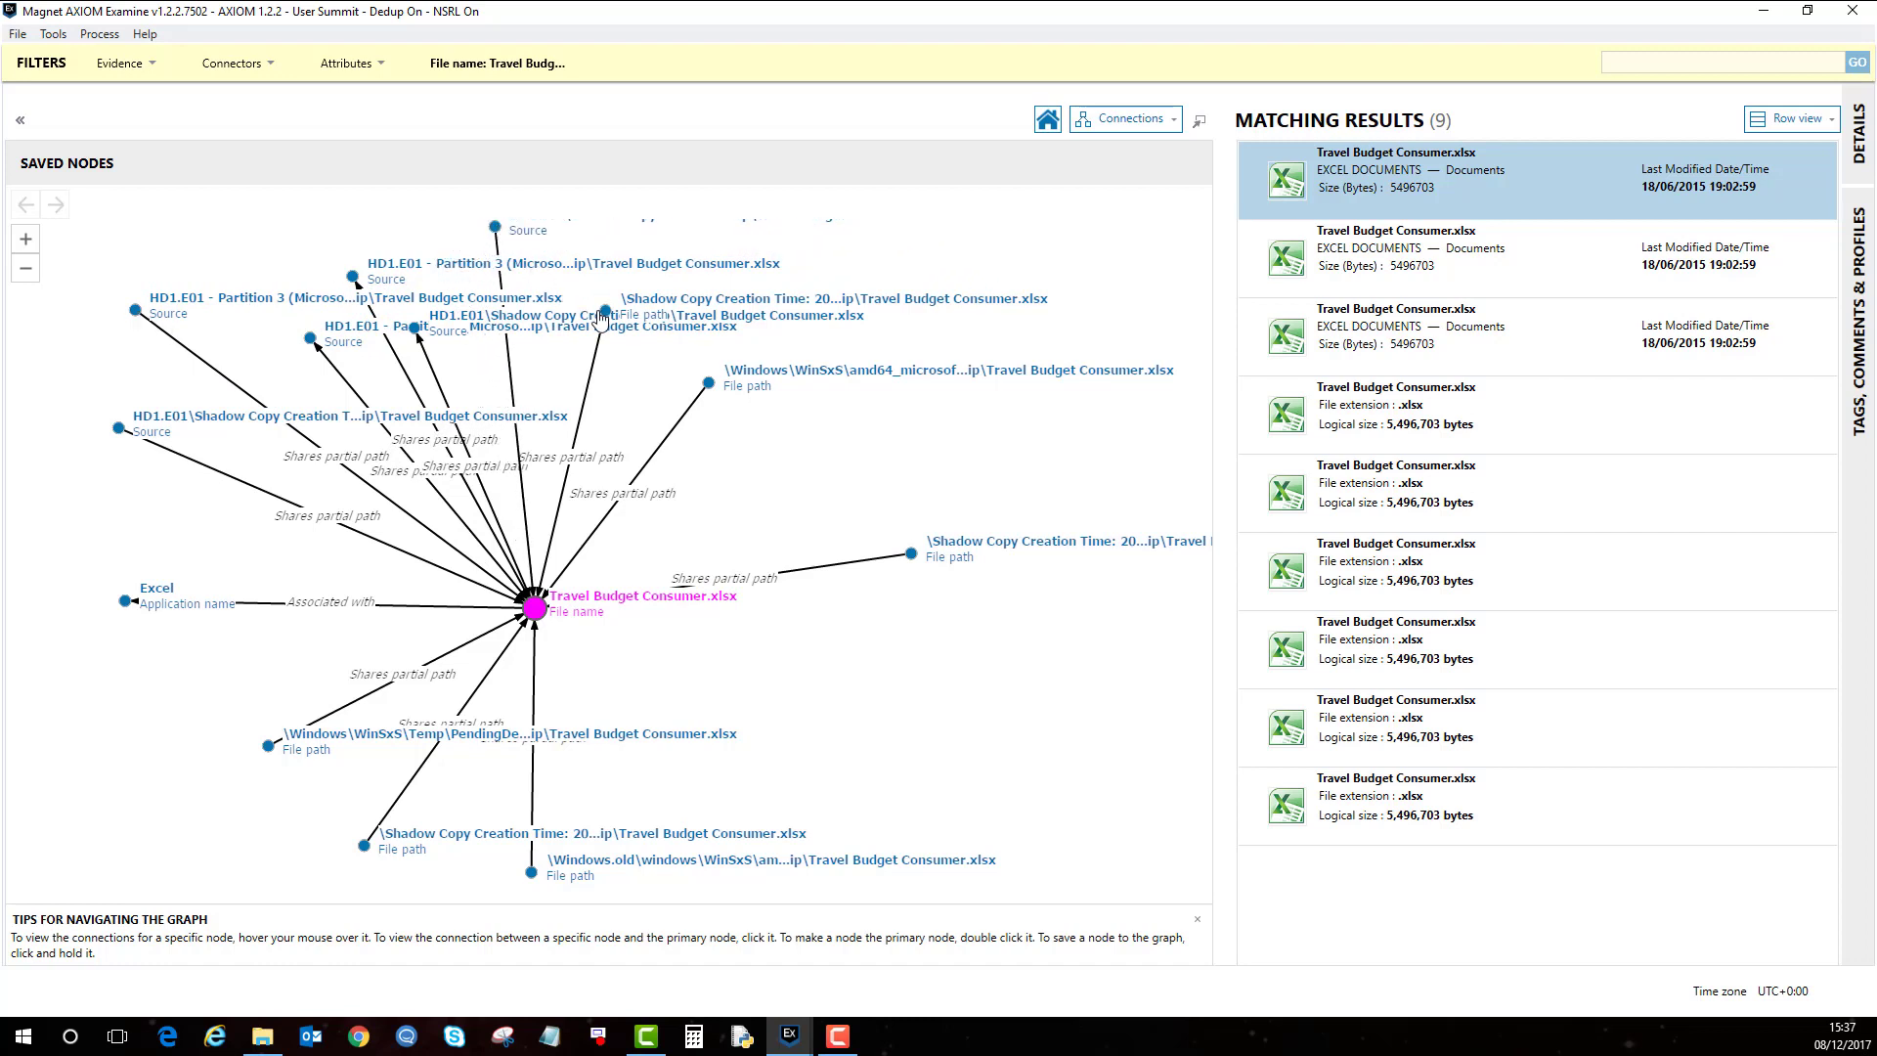
pyautogui.moveTo(601, 318); pyautogui.dragTo(699, 303)
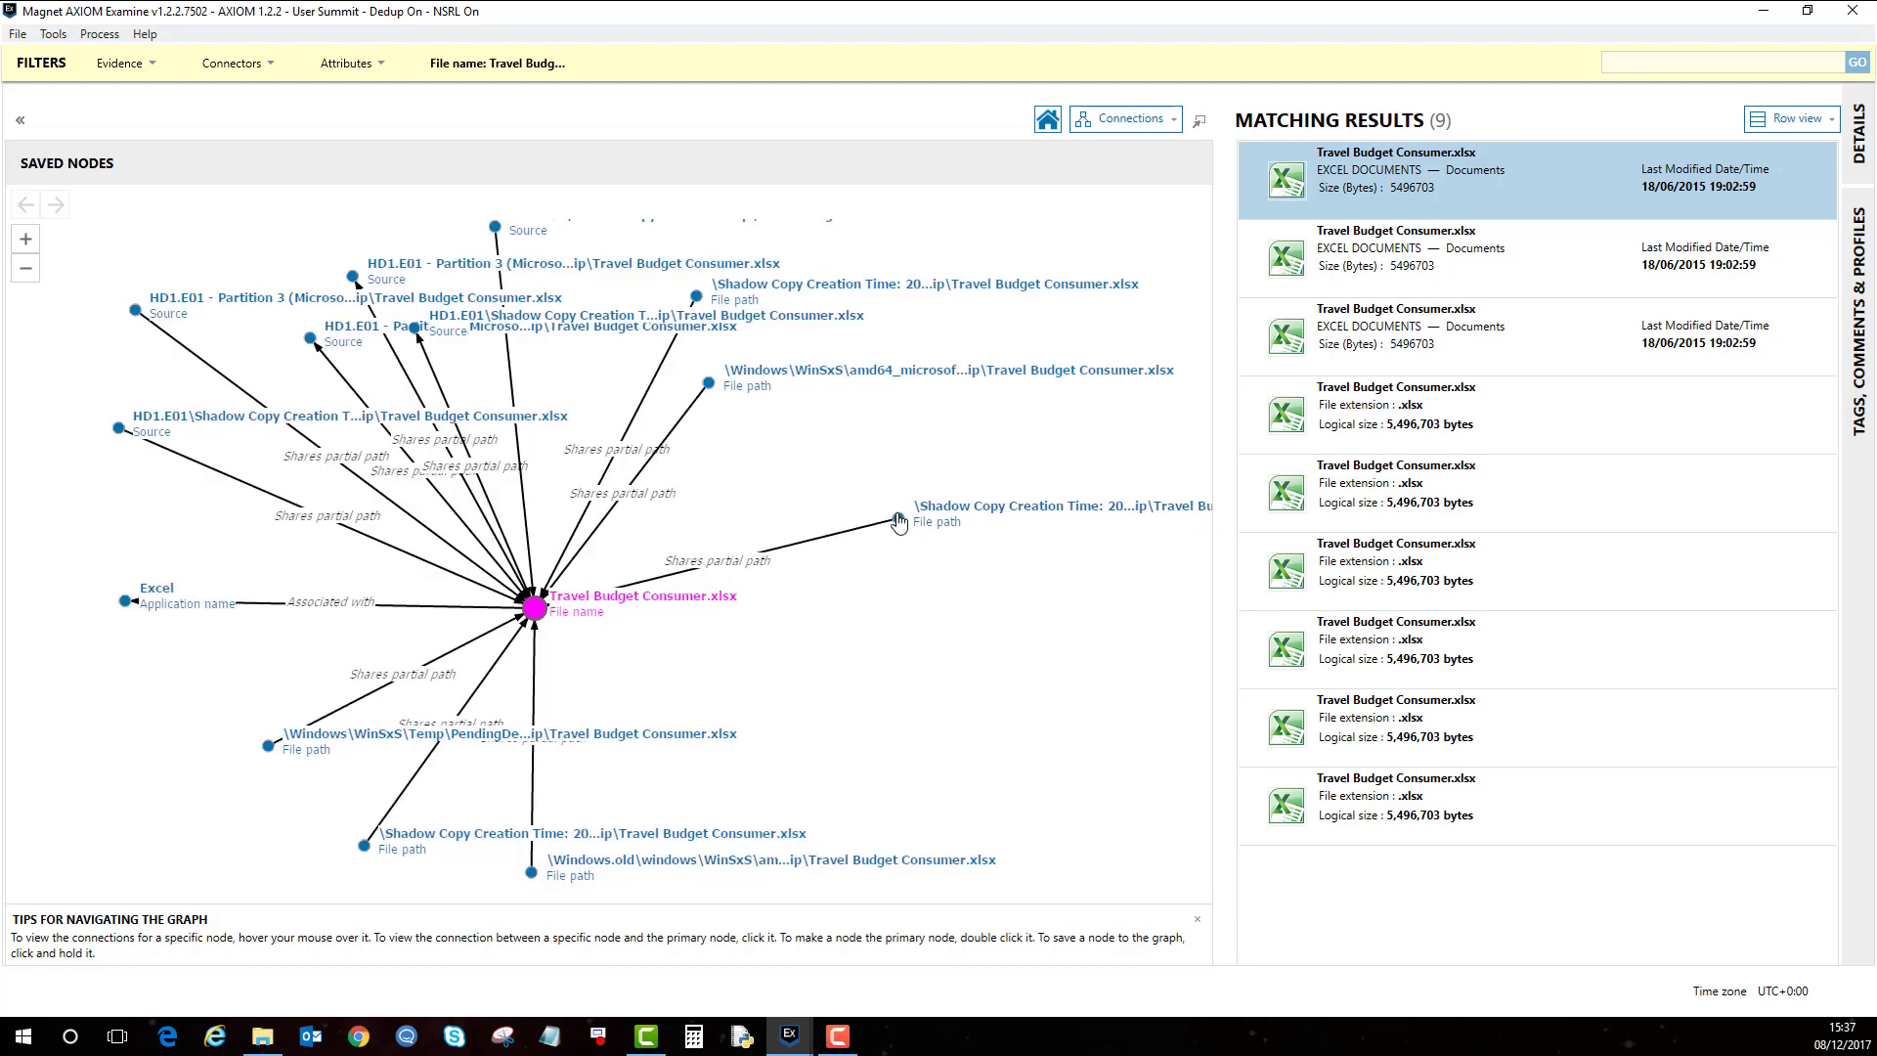
pyautogui.moveTo(910, 554); pyautogui.dragTo(886, 486)
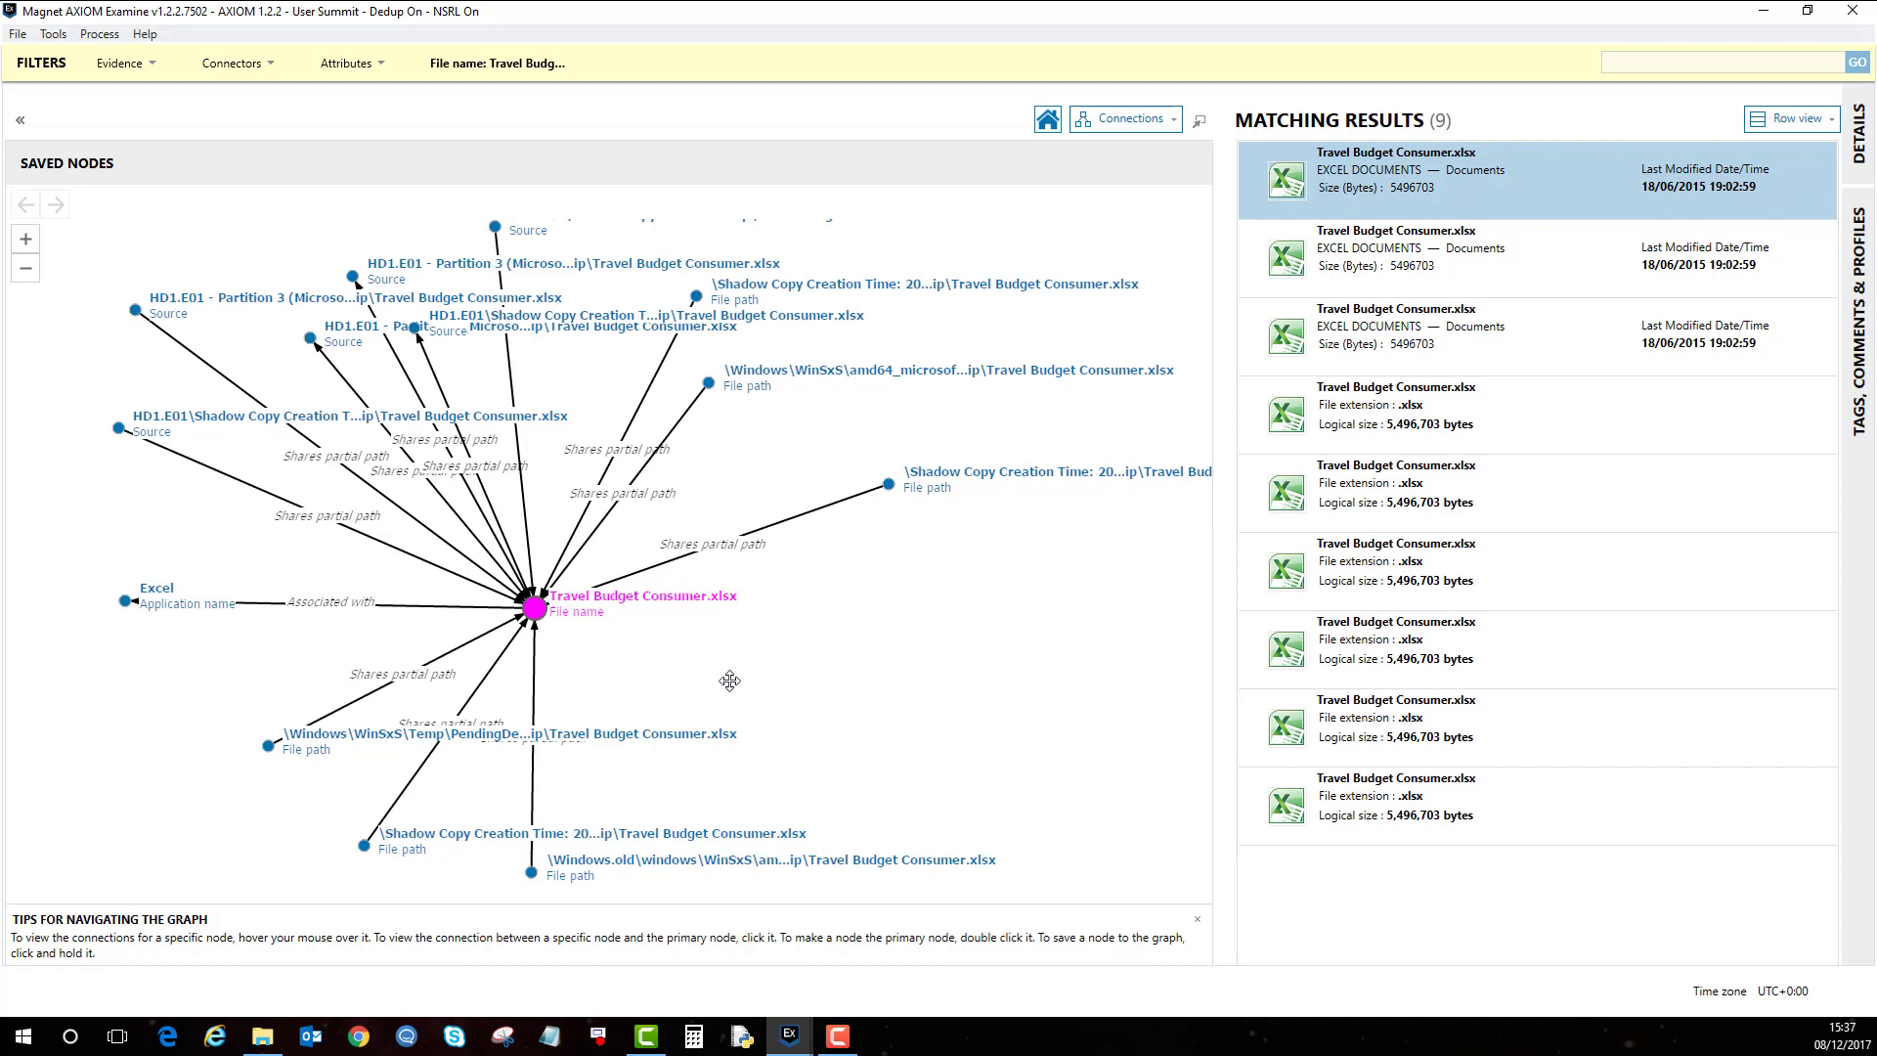
pyautogui.moveTo(694, 680); pyautogui.dragTo(761, 702)
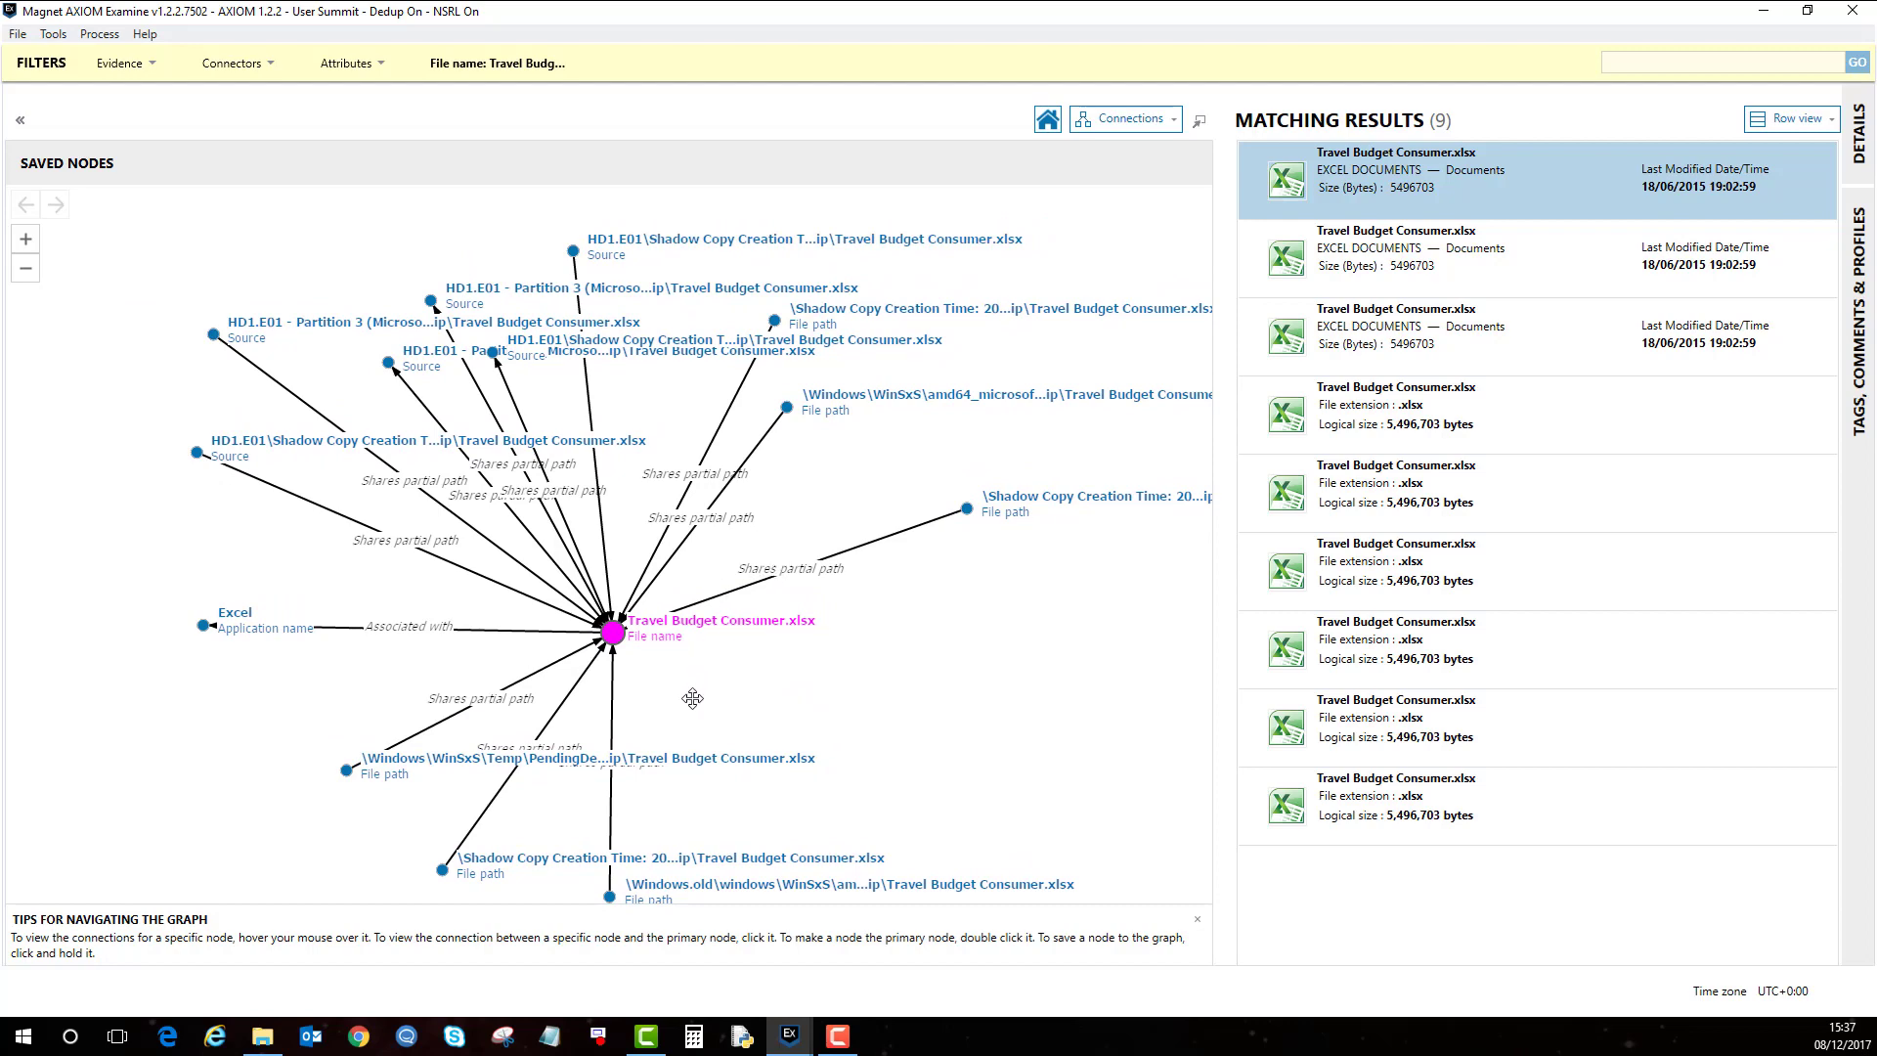
# Zoom out and separate the WinSxS Temp, Shadow Copy and Windows.old file path nodes
pyautogui.scroll(-3, 708, 670)
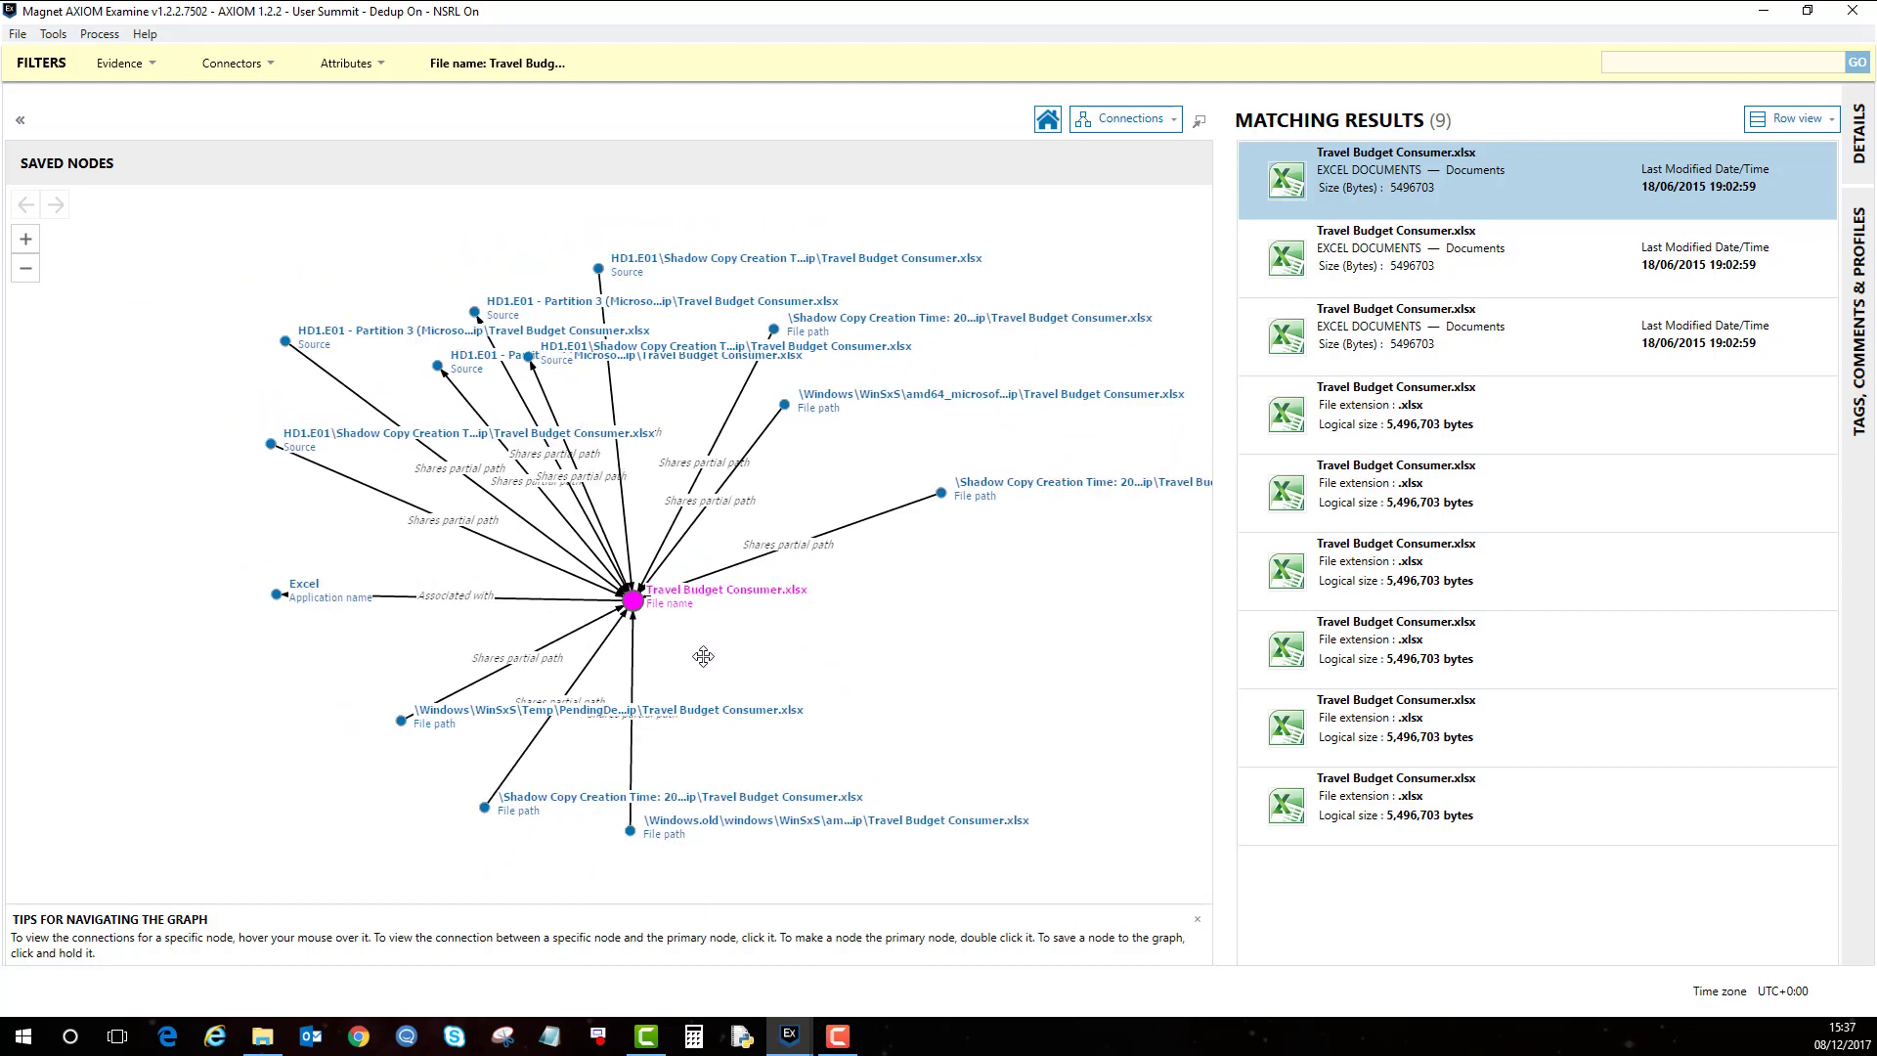
pyautogui.moveTo(704, 654); pyautogui.dragTo(731, 654)
pyautogui.moveTo(453, 726); pyautogui.dragTo(374, 706)
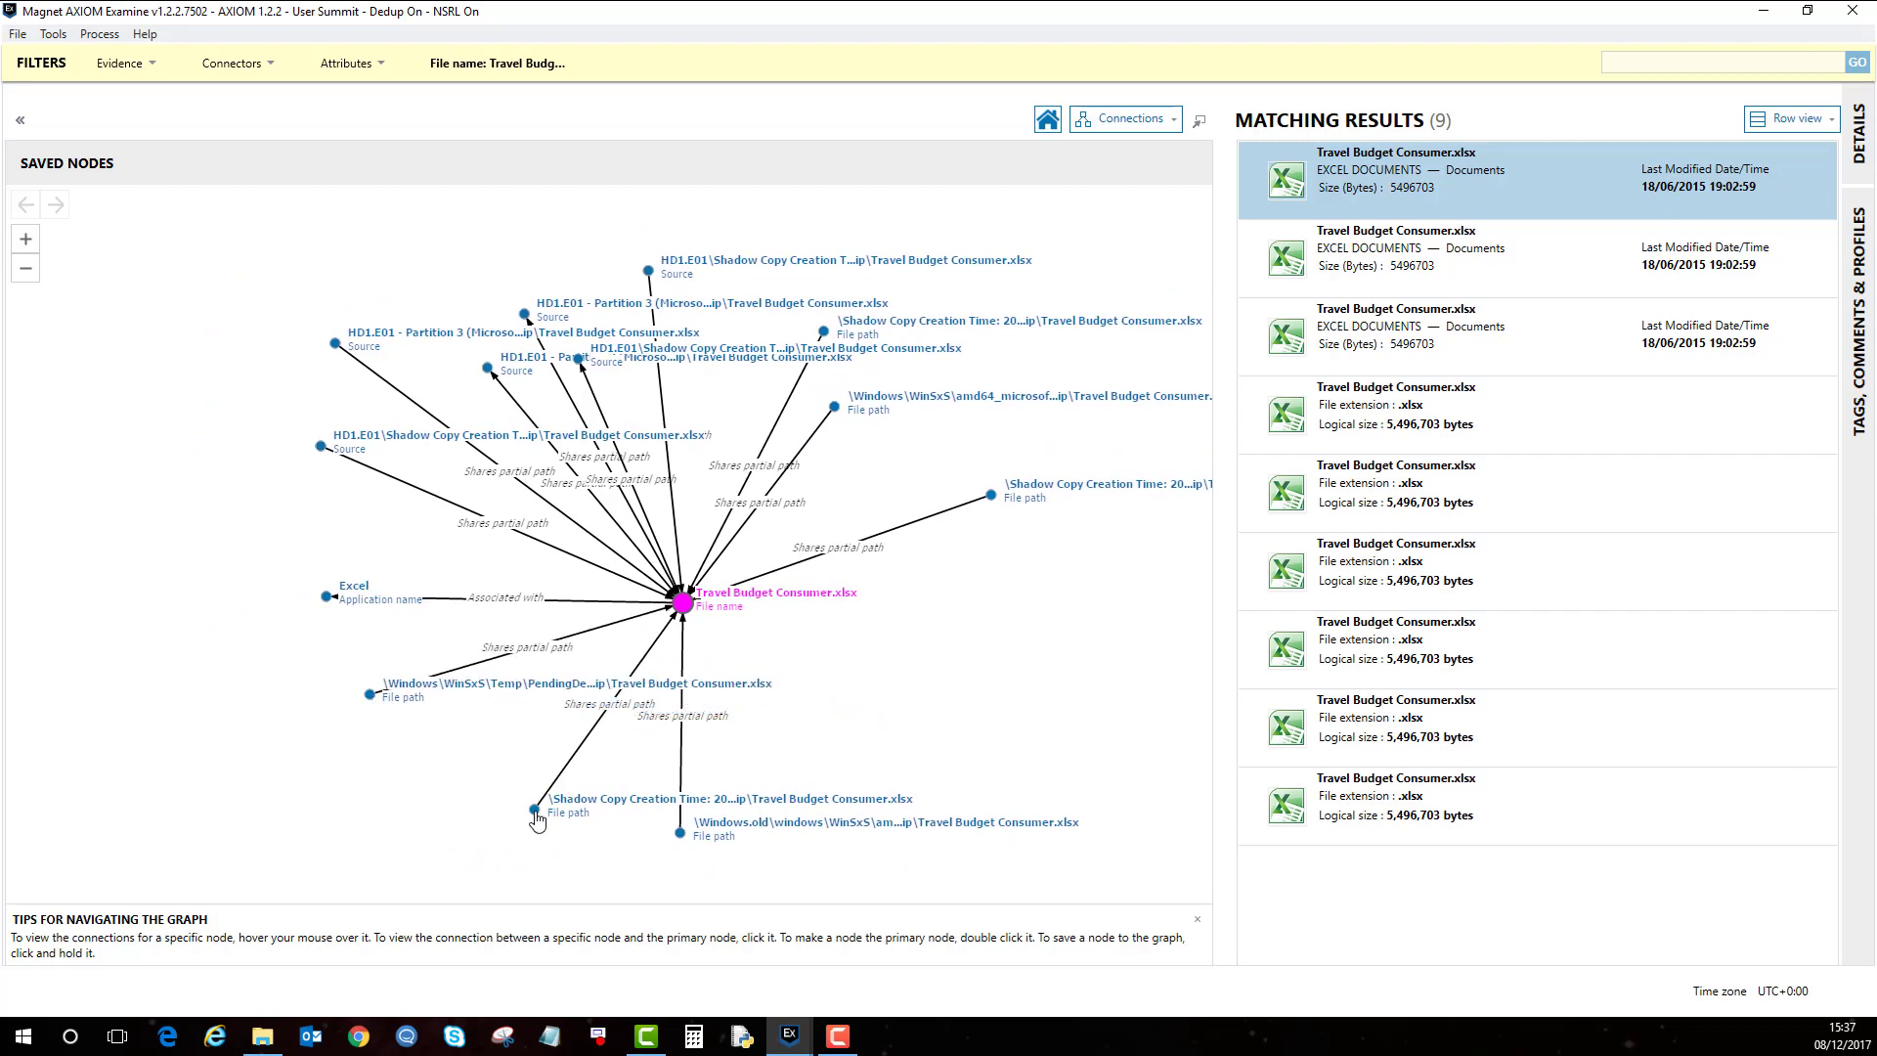
pyautogui.moveTo(534, 810); pyautogui.dragTo(516, 827)
pyautogui.moveTo(678, 839); pyautogui.dragTo(776, 846)
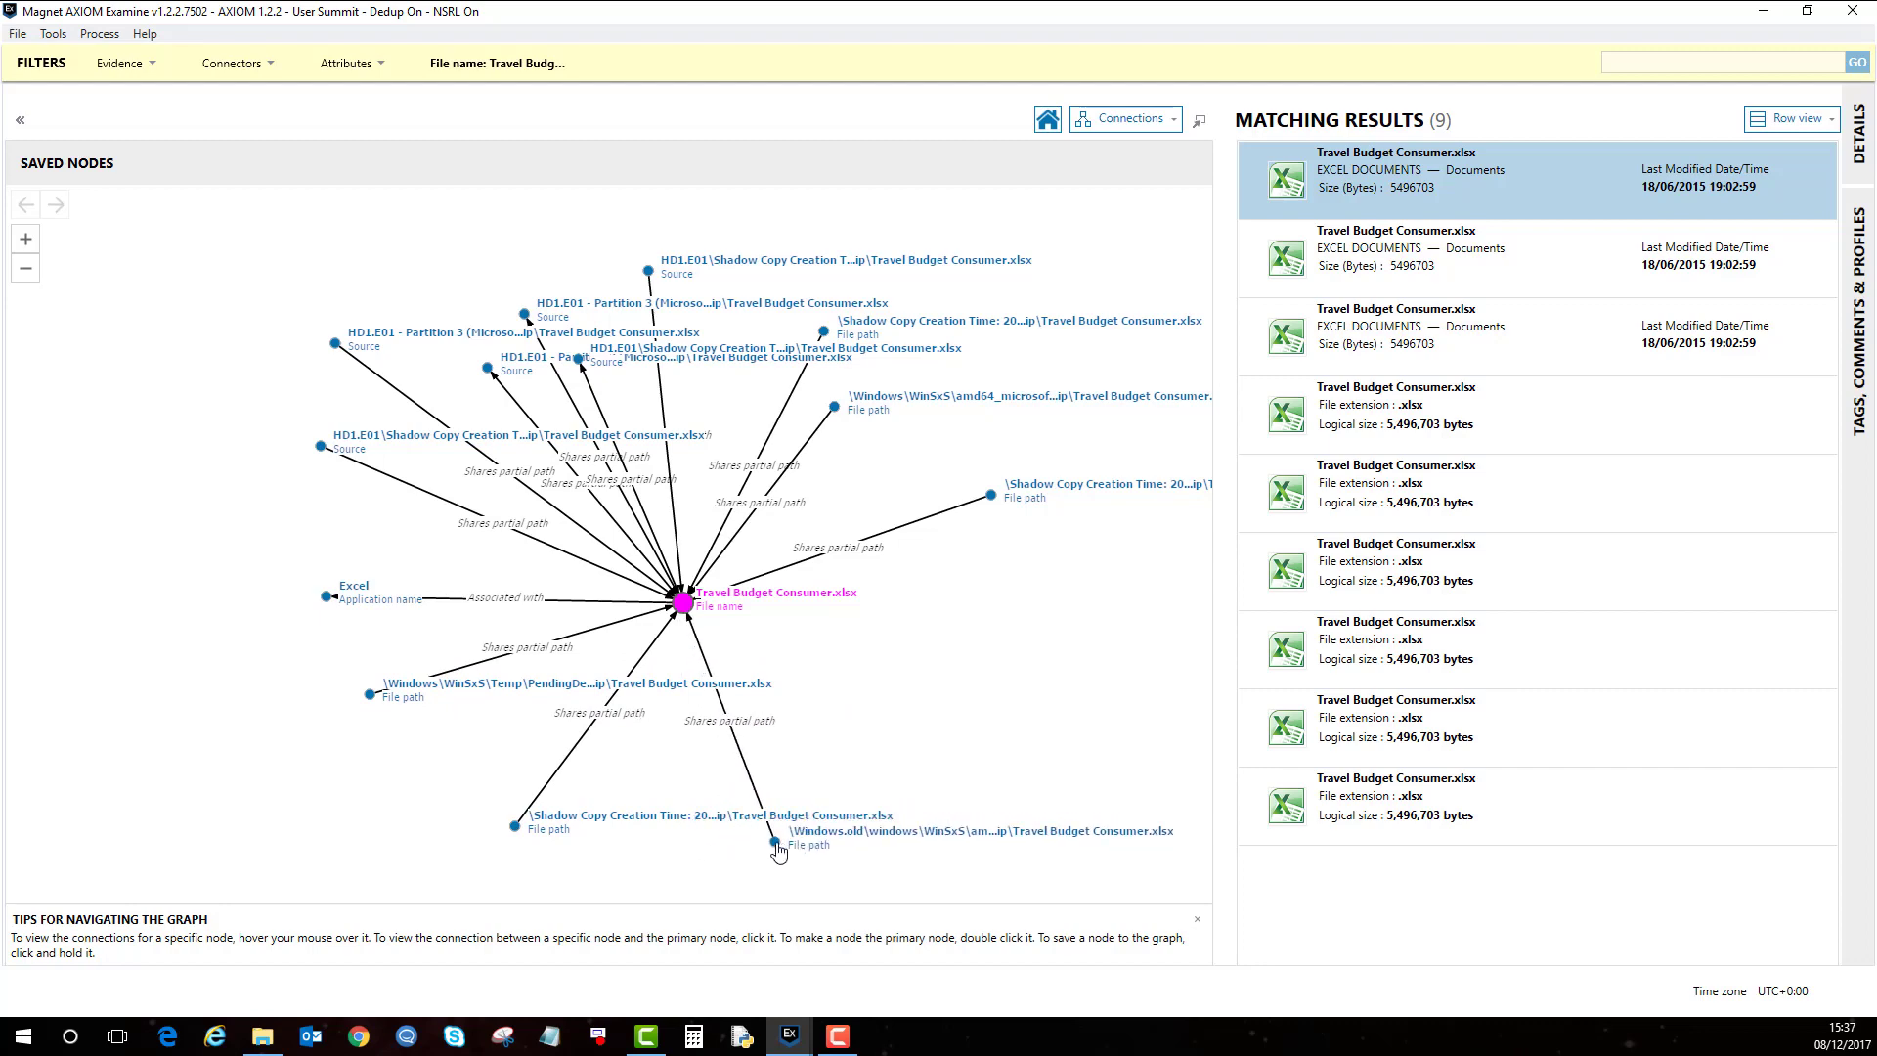
pyautogui.moveTo(278, 664); pyautogui.dragTo(325, 711)
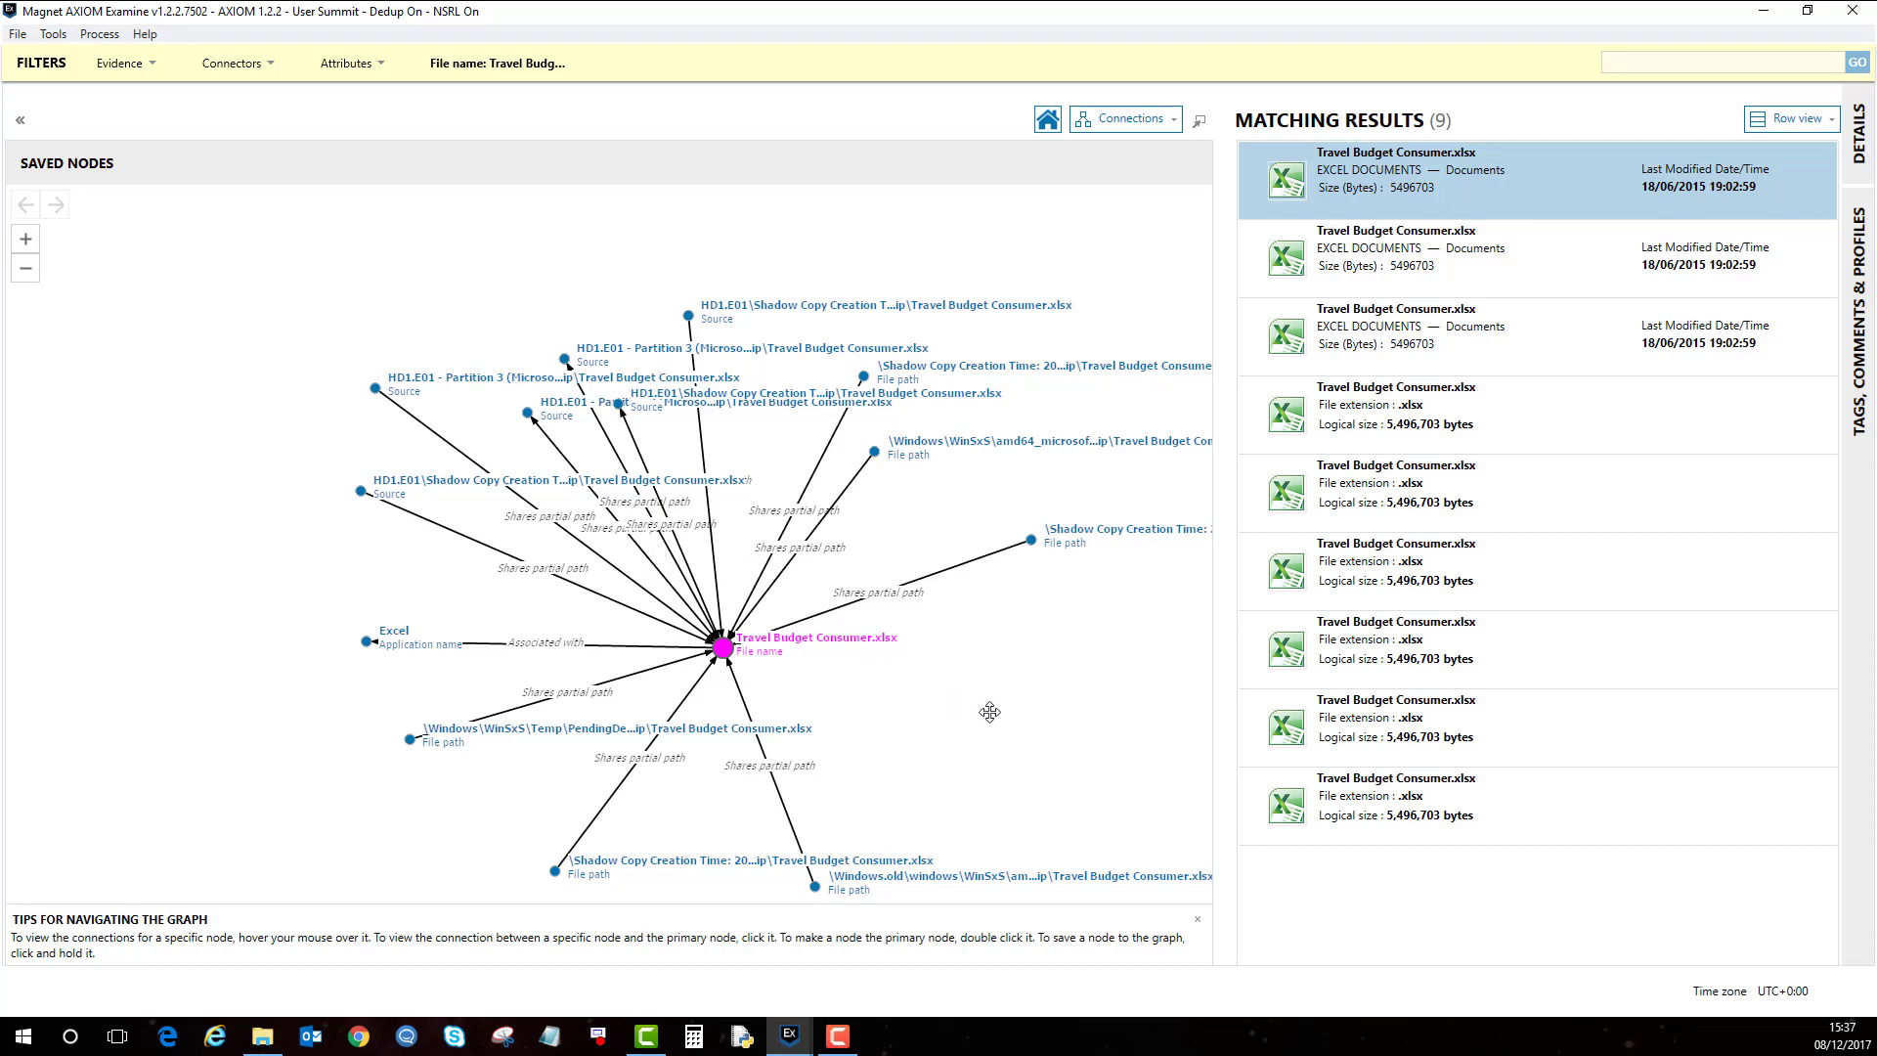
pyautogui.moveTo(989, 709); pyautogui.dragTo(959, 693)
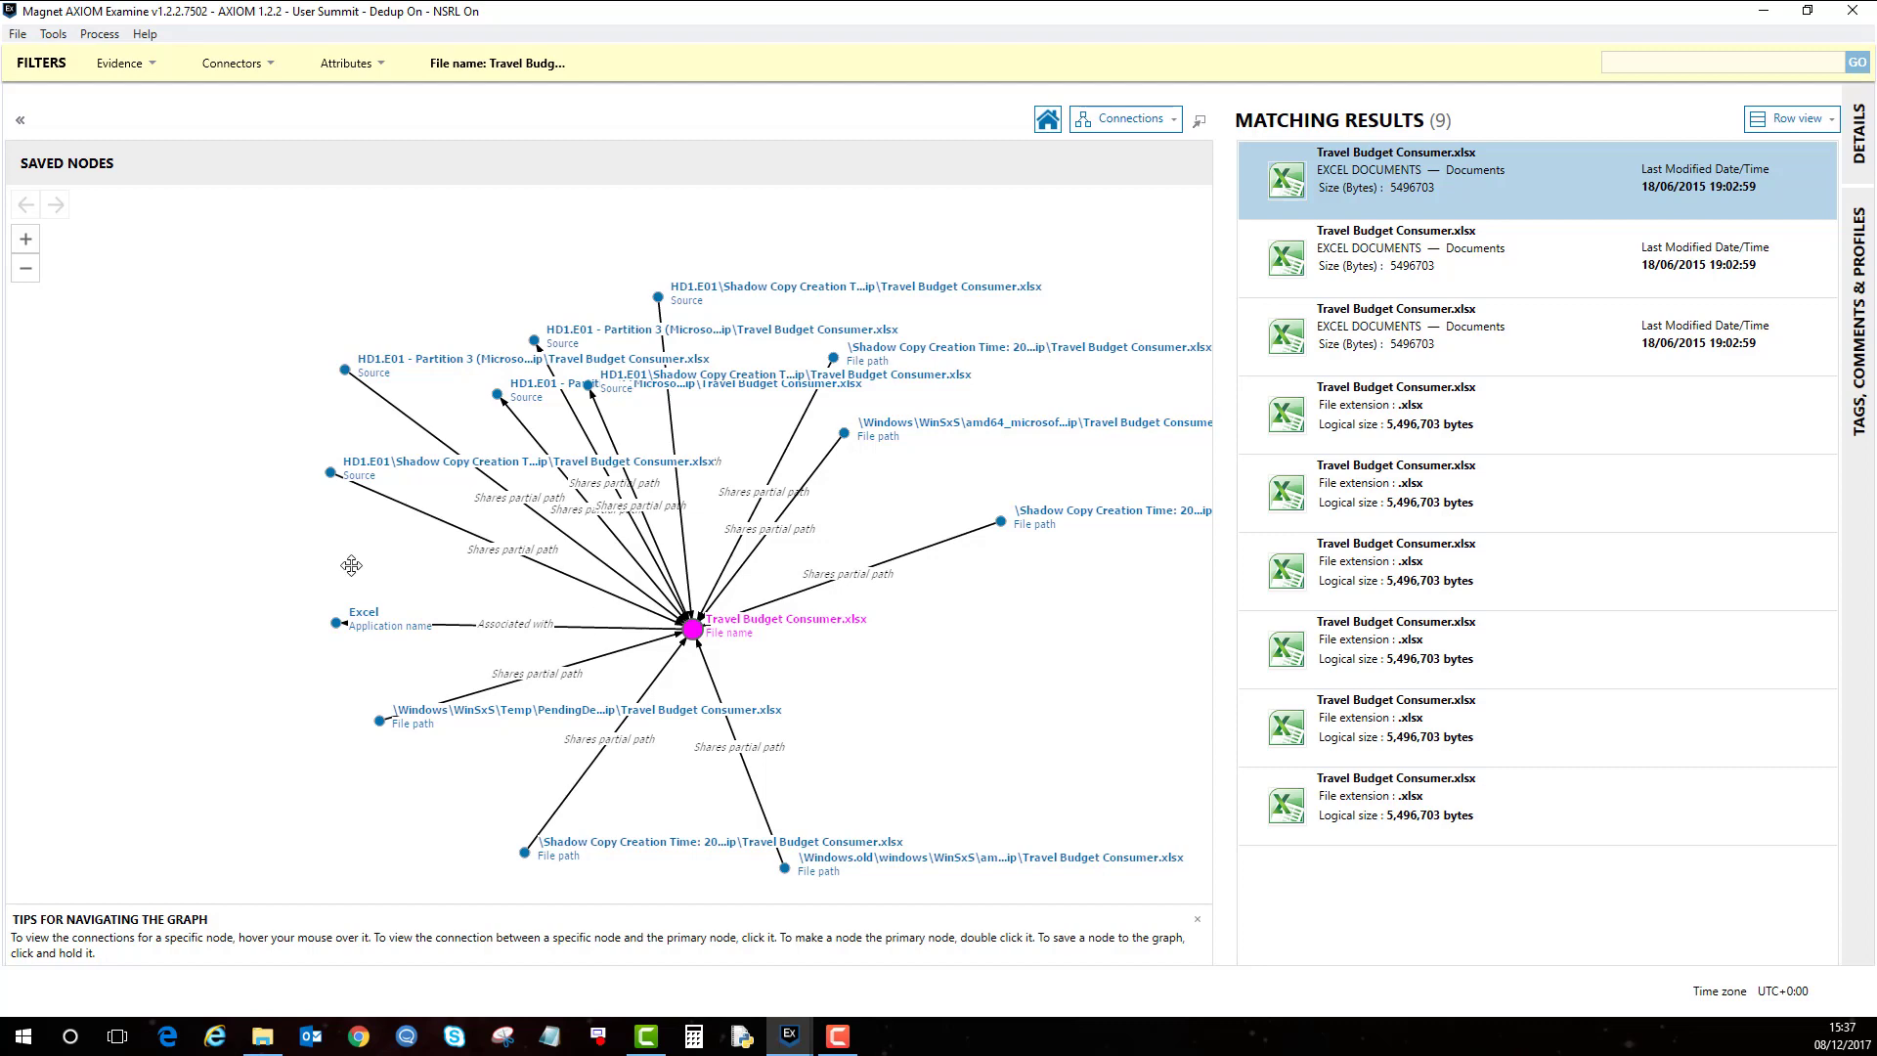
pyautogui.moveTo(351, 565); pyautogui.dragTo(406, 535)
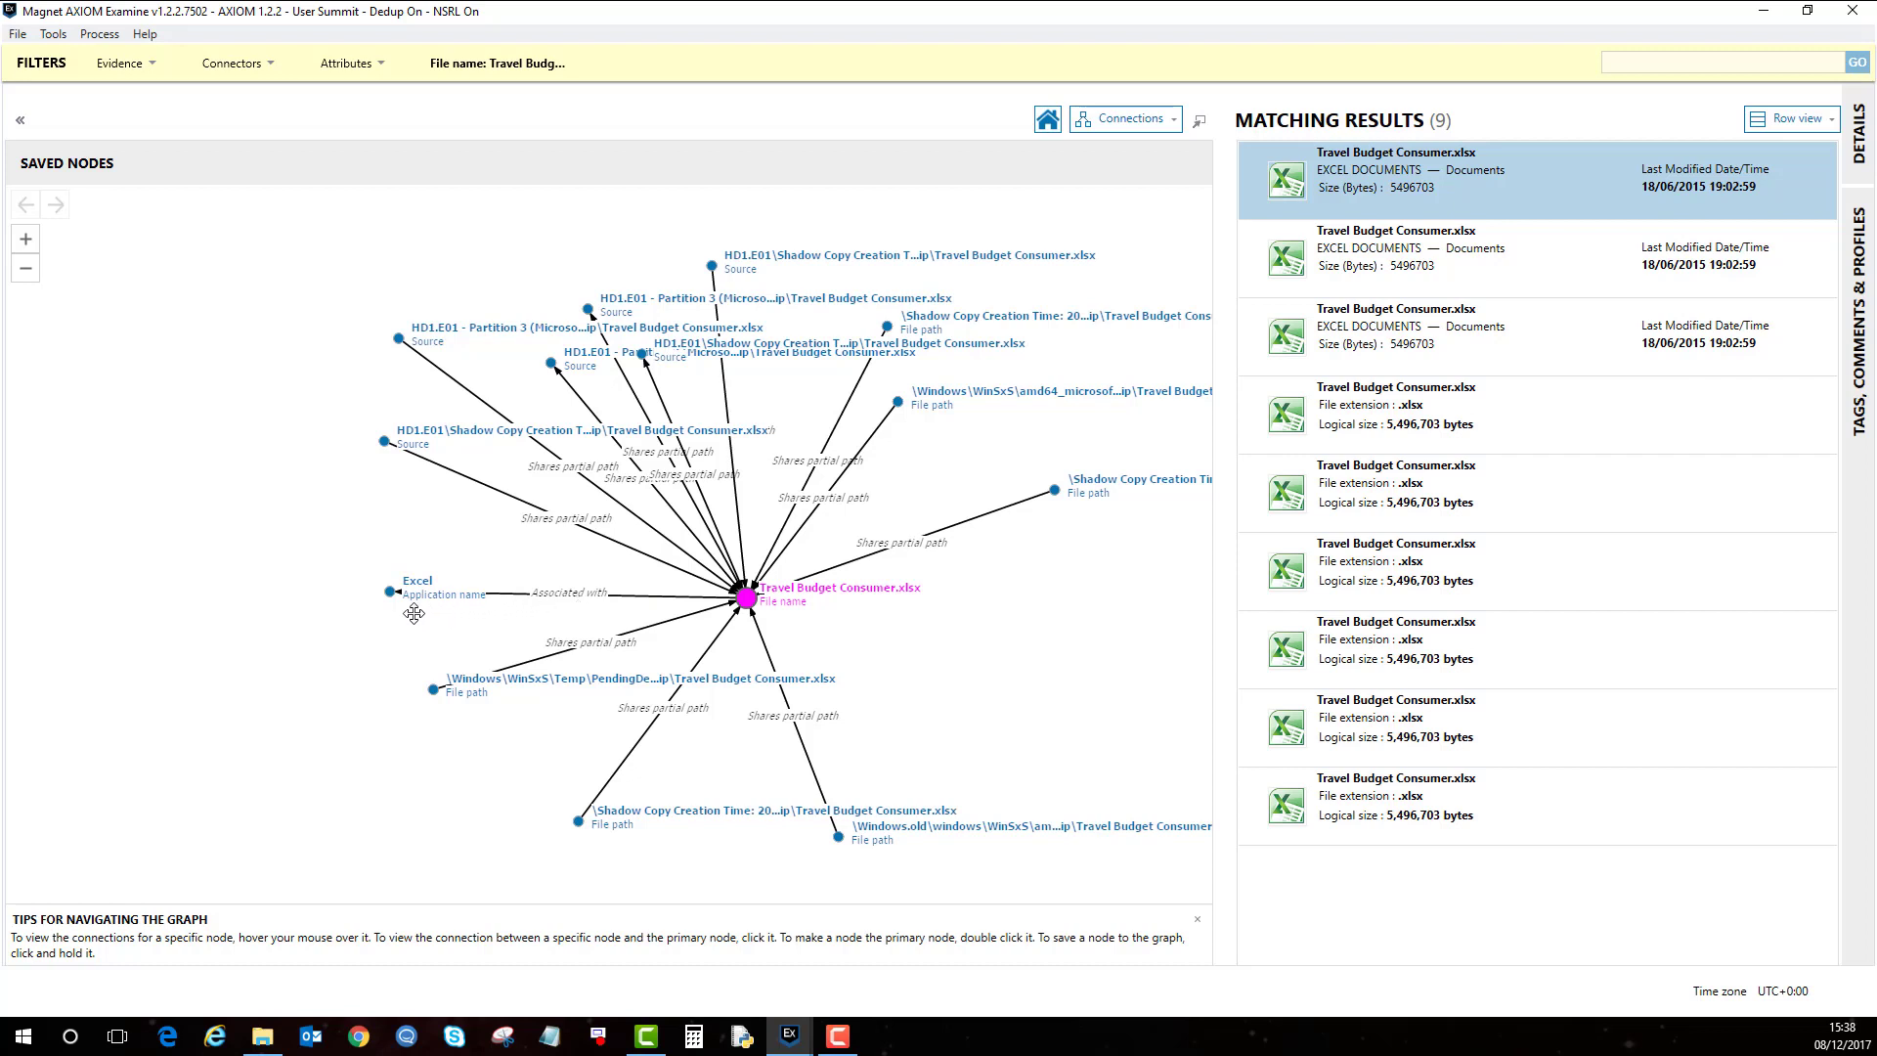
pyautogui.moveTo(348, 629); pyautogui.dragTo(449, 628)
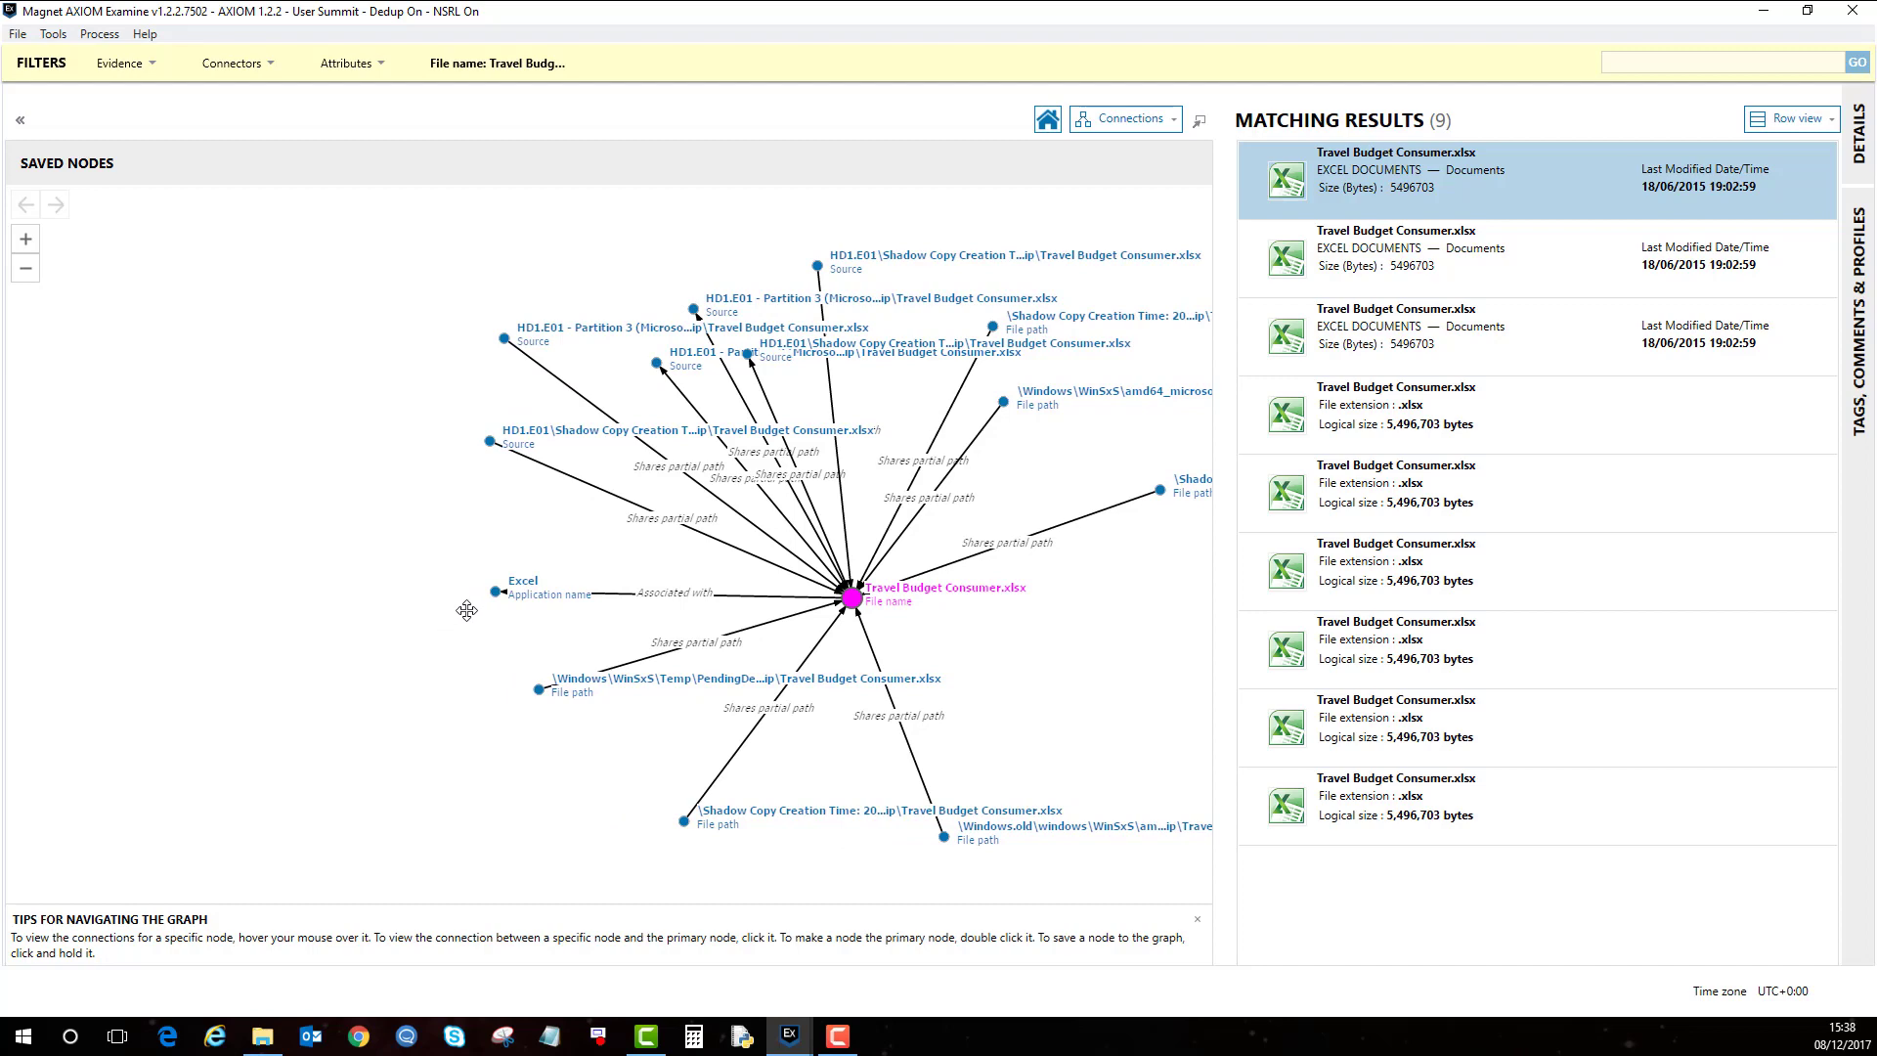
pyautogui.moveTo(496, 598)
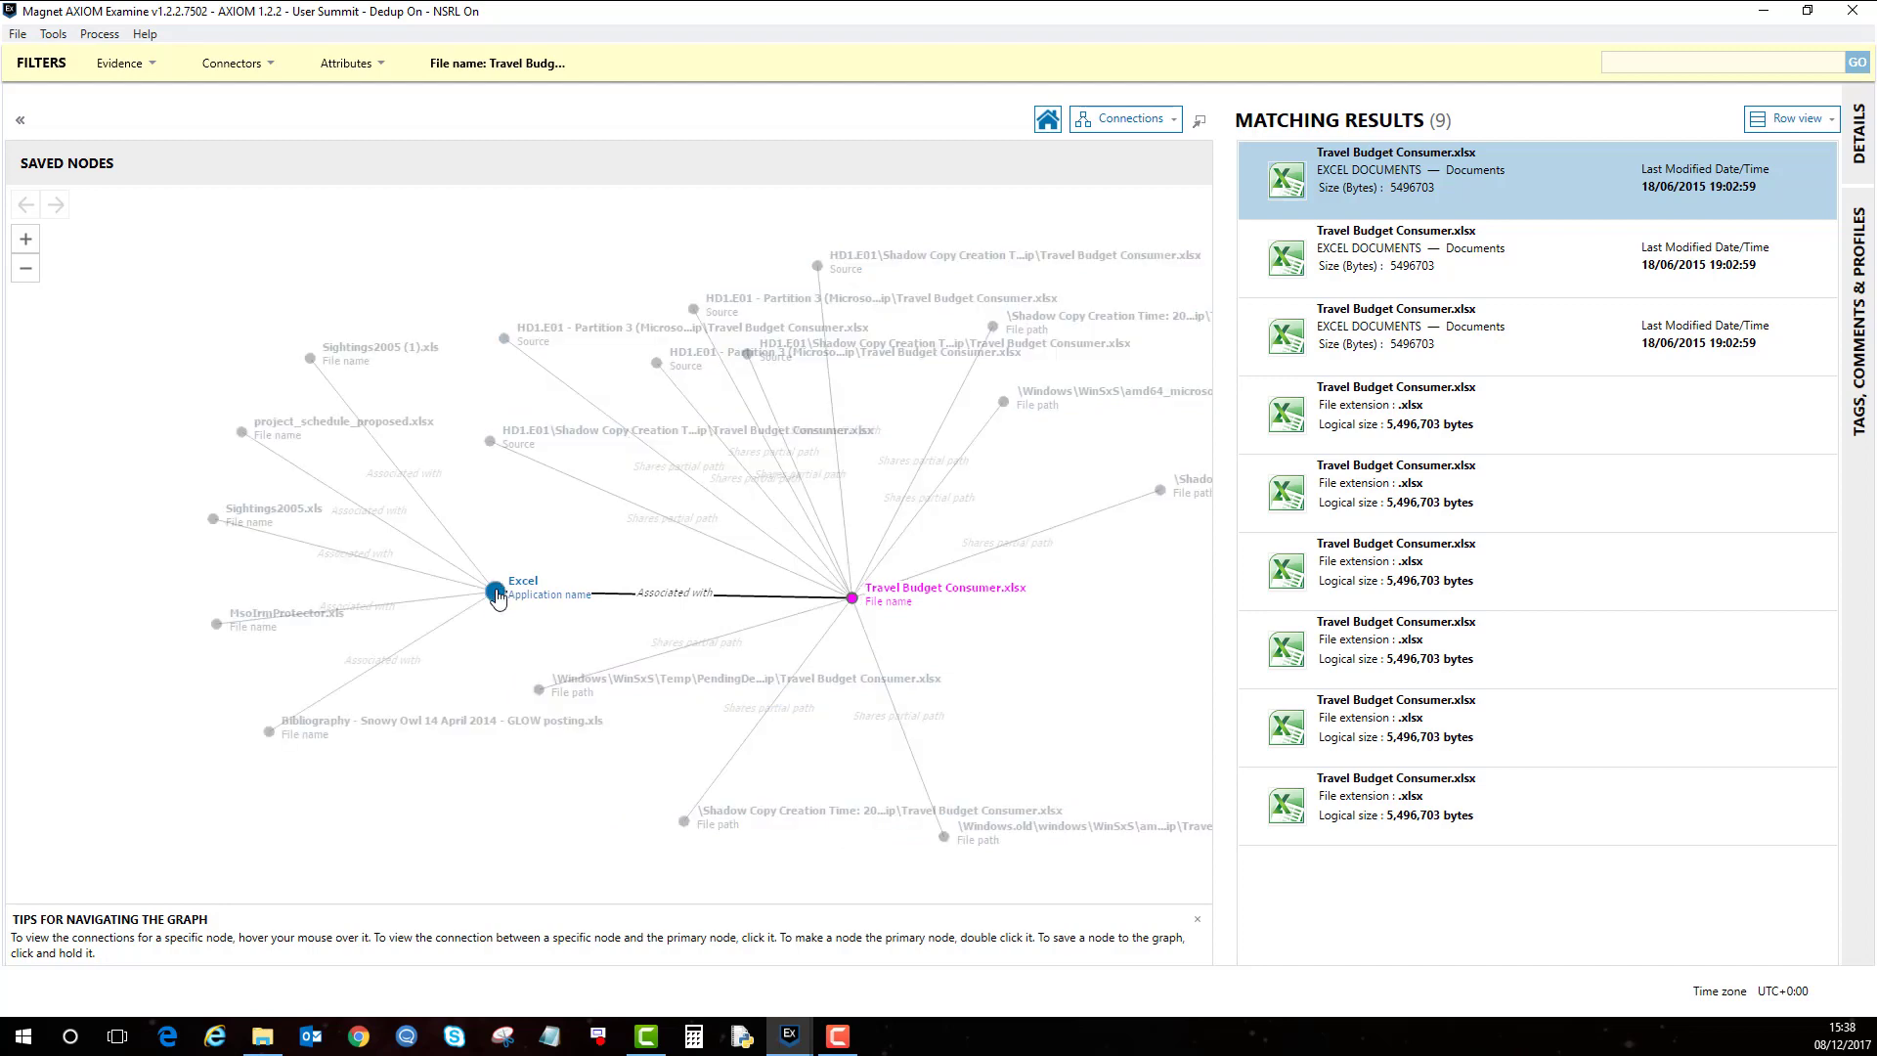
# Make Excel the primary node and scroll its 56 matching Excel documents
pyautogui.doubleClick(496, 592)
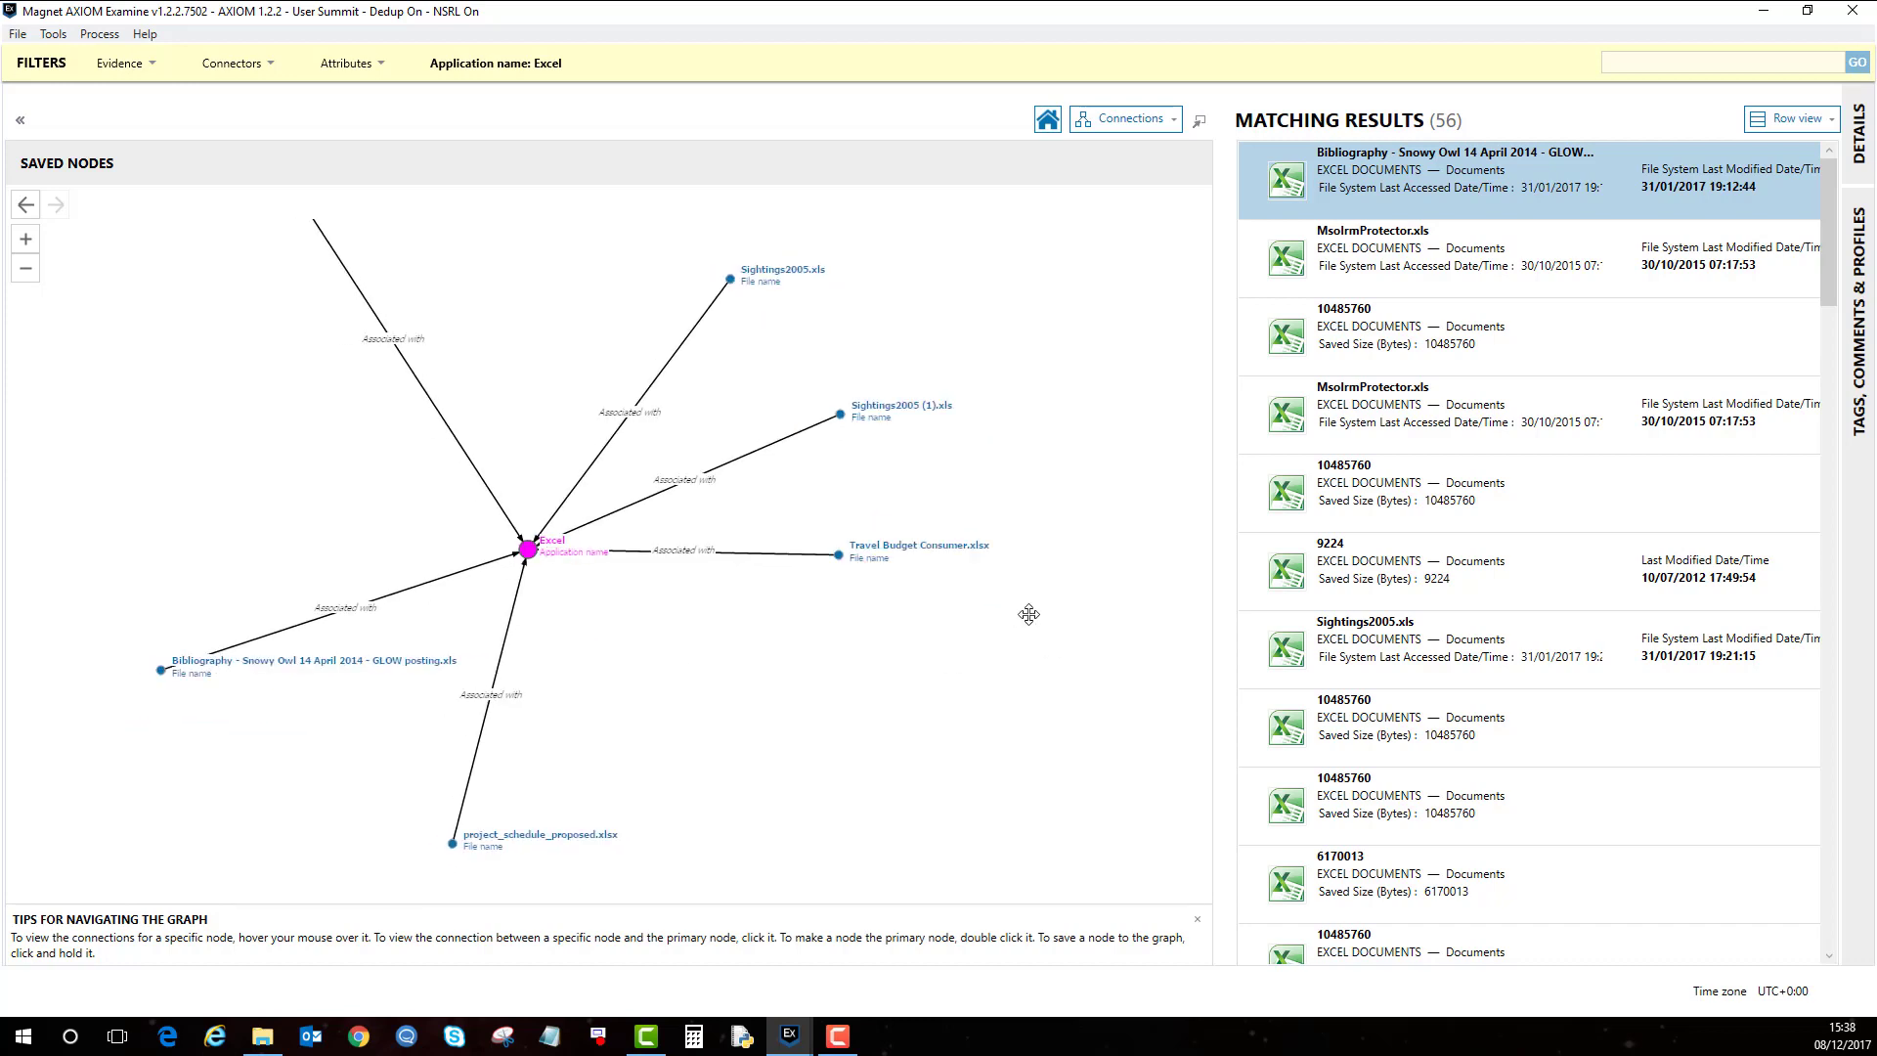
pyautogui.moveTo(1832, 231); pyautogui.dragTo(1857, 903)
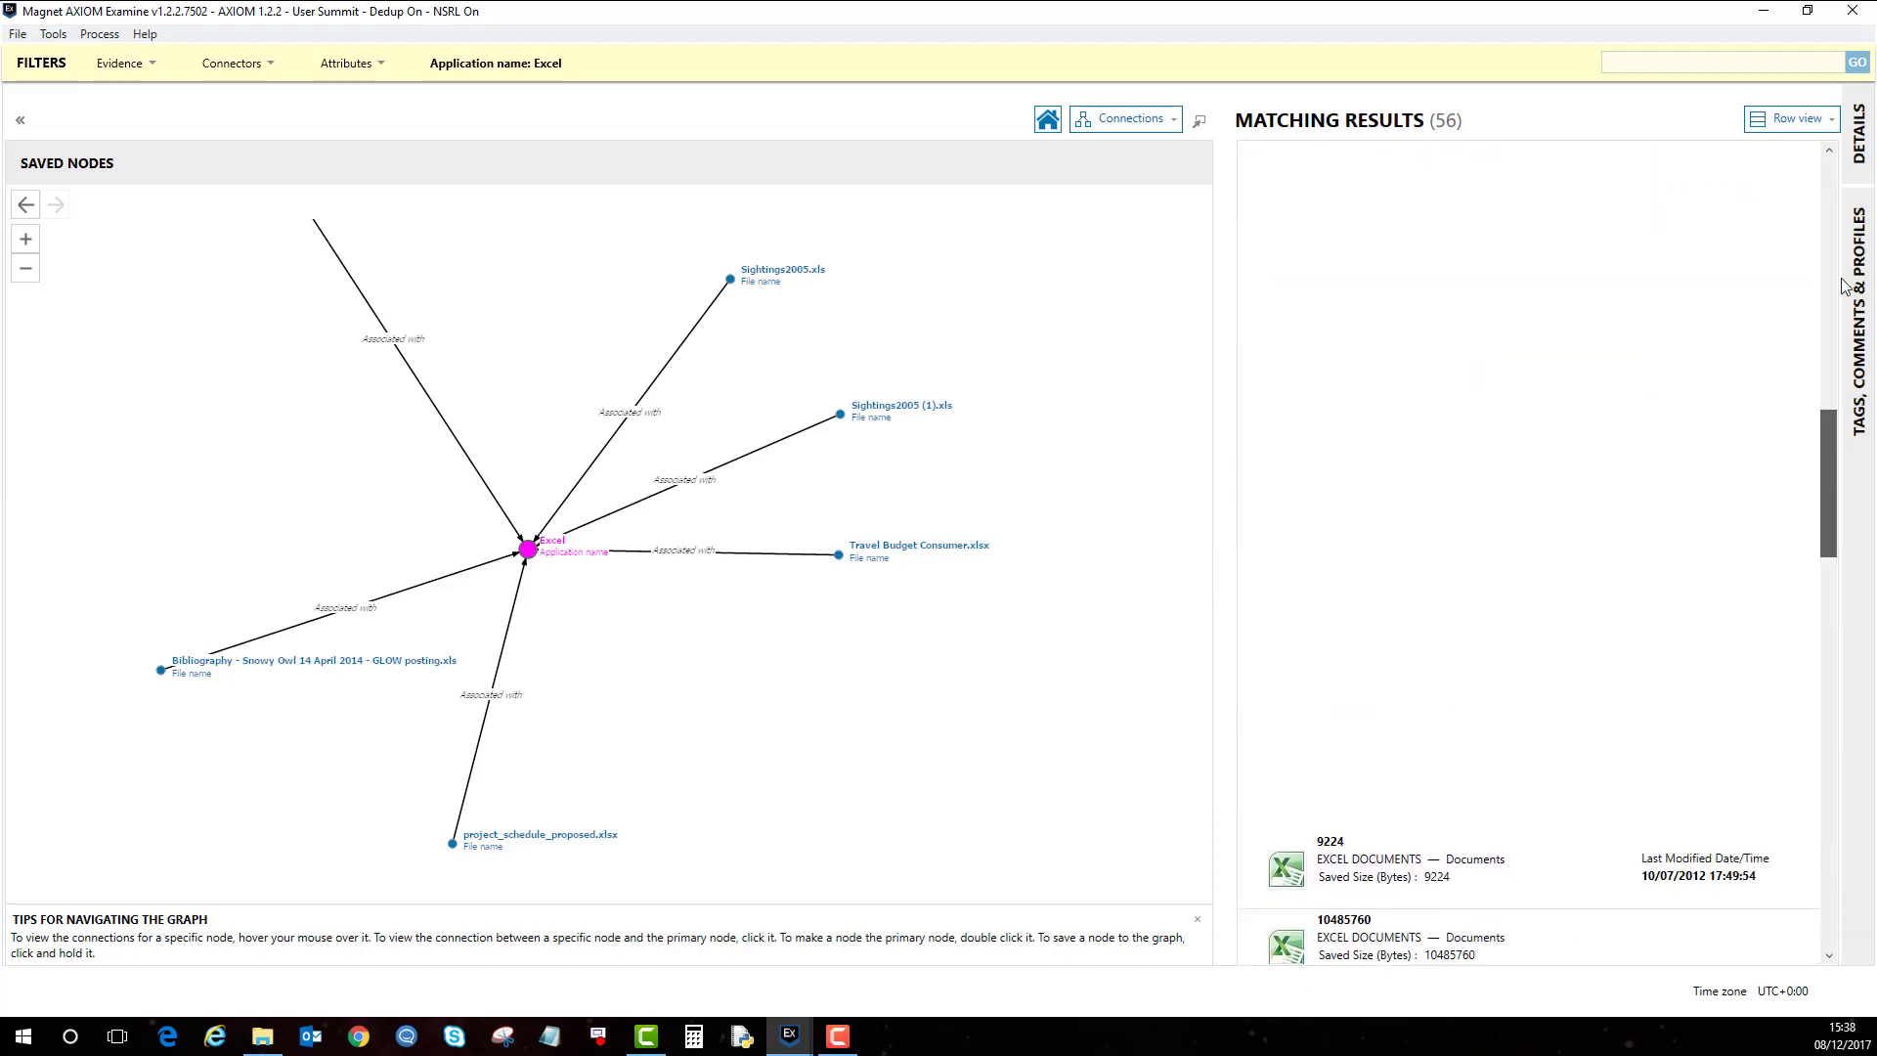
# Return to the artifacts list and open the Bibliography - Snowy Owl spreadsheet's connections graph
pyautogui.click(1164, 127)
pyautogui.click(1129, 174)
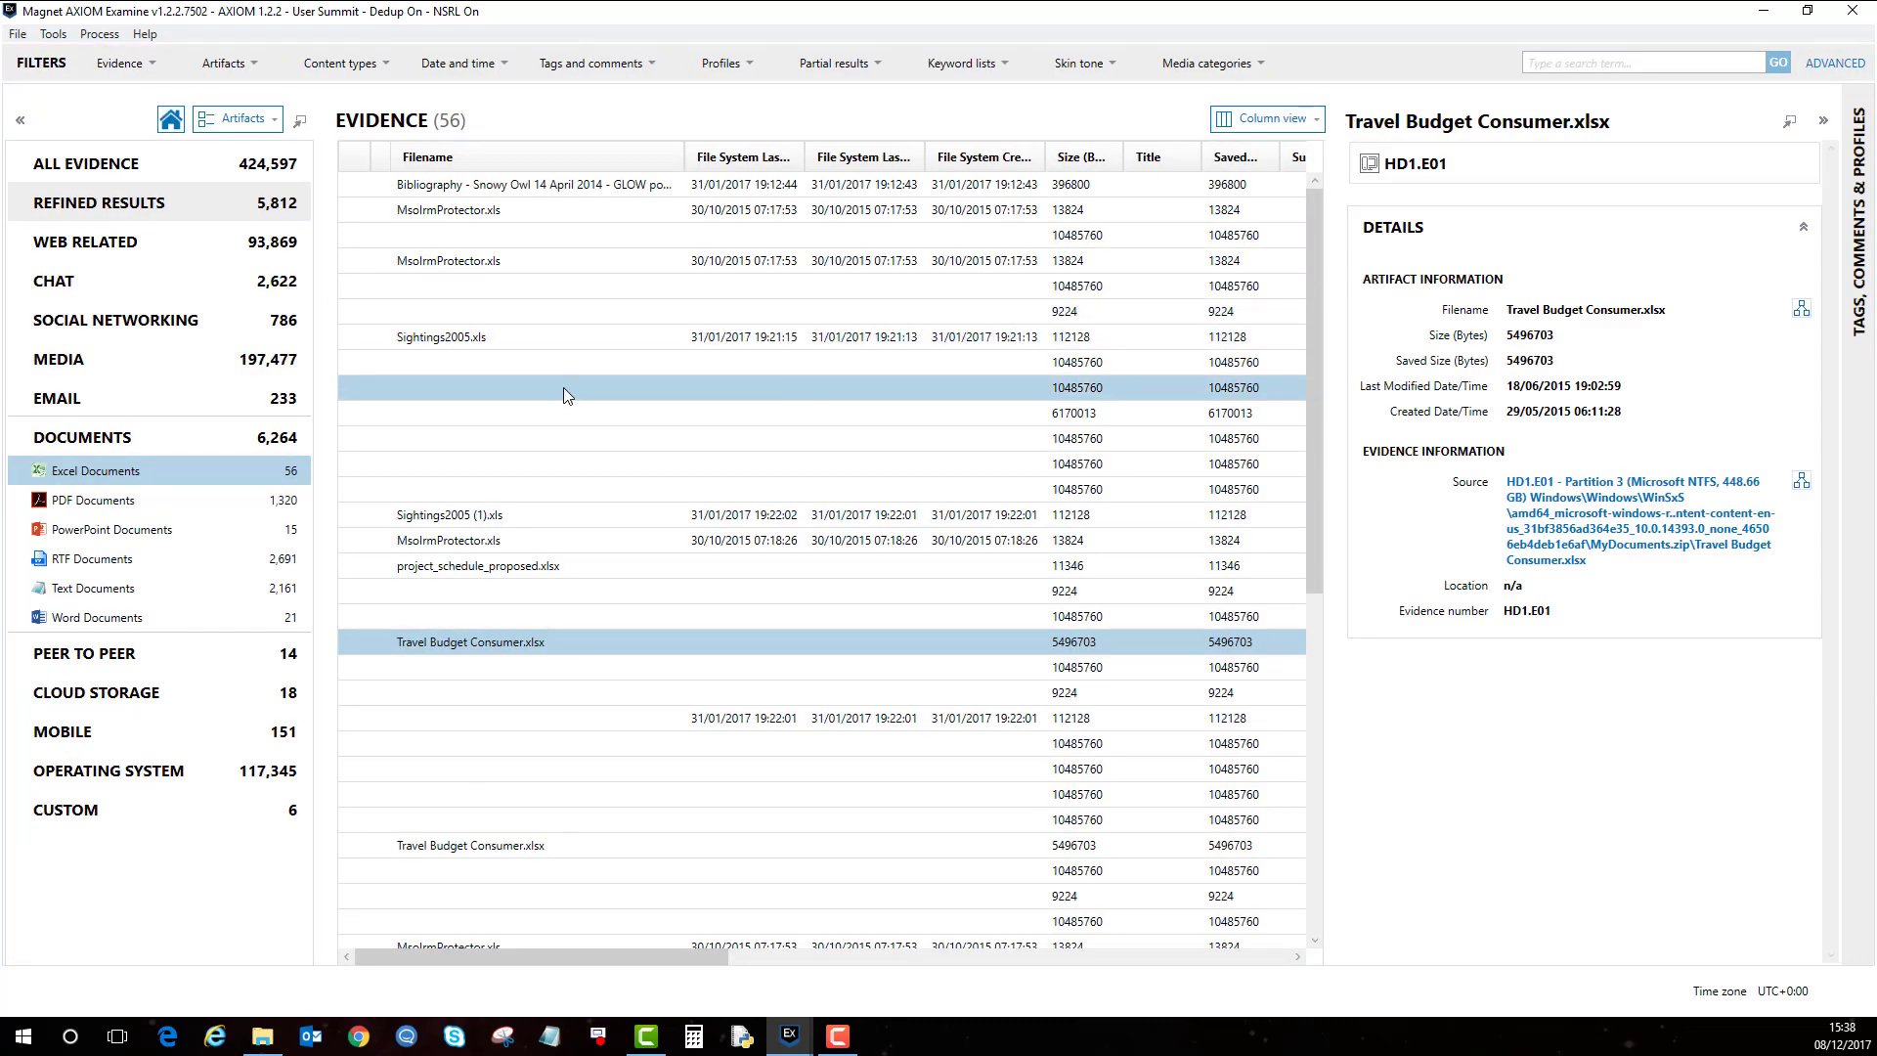
pyautogui.scroll(-3, 592, 518)
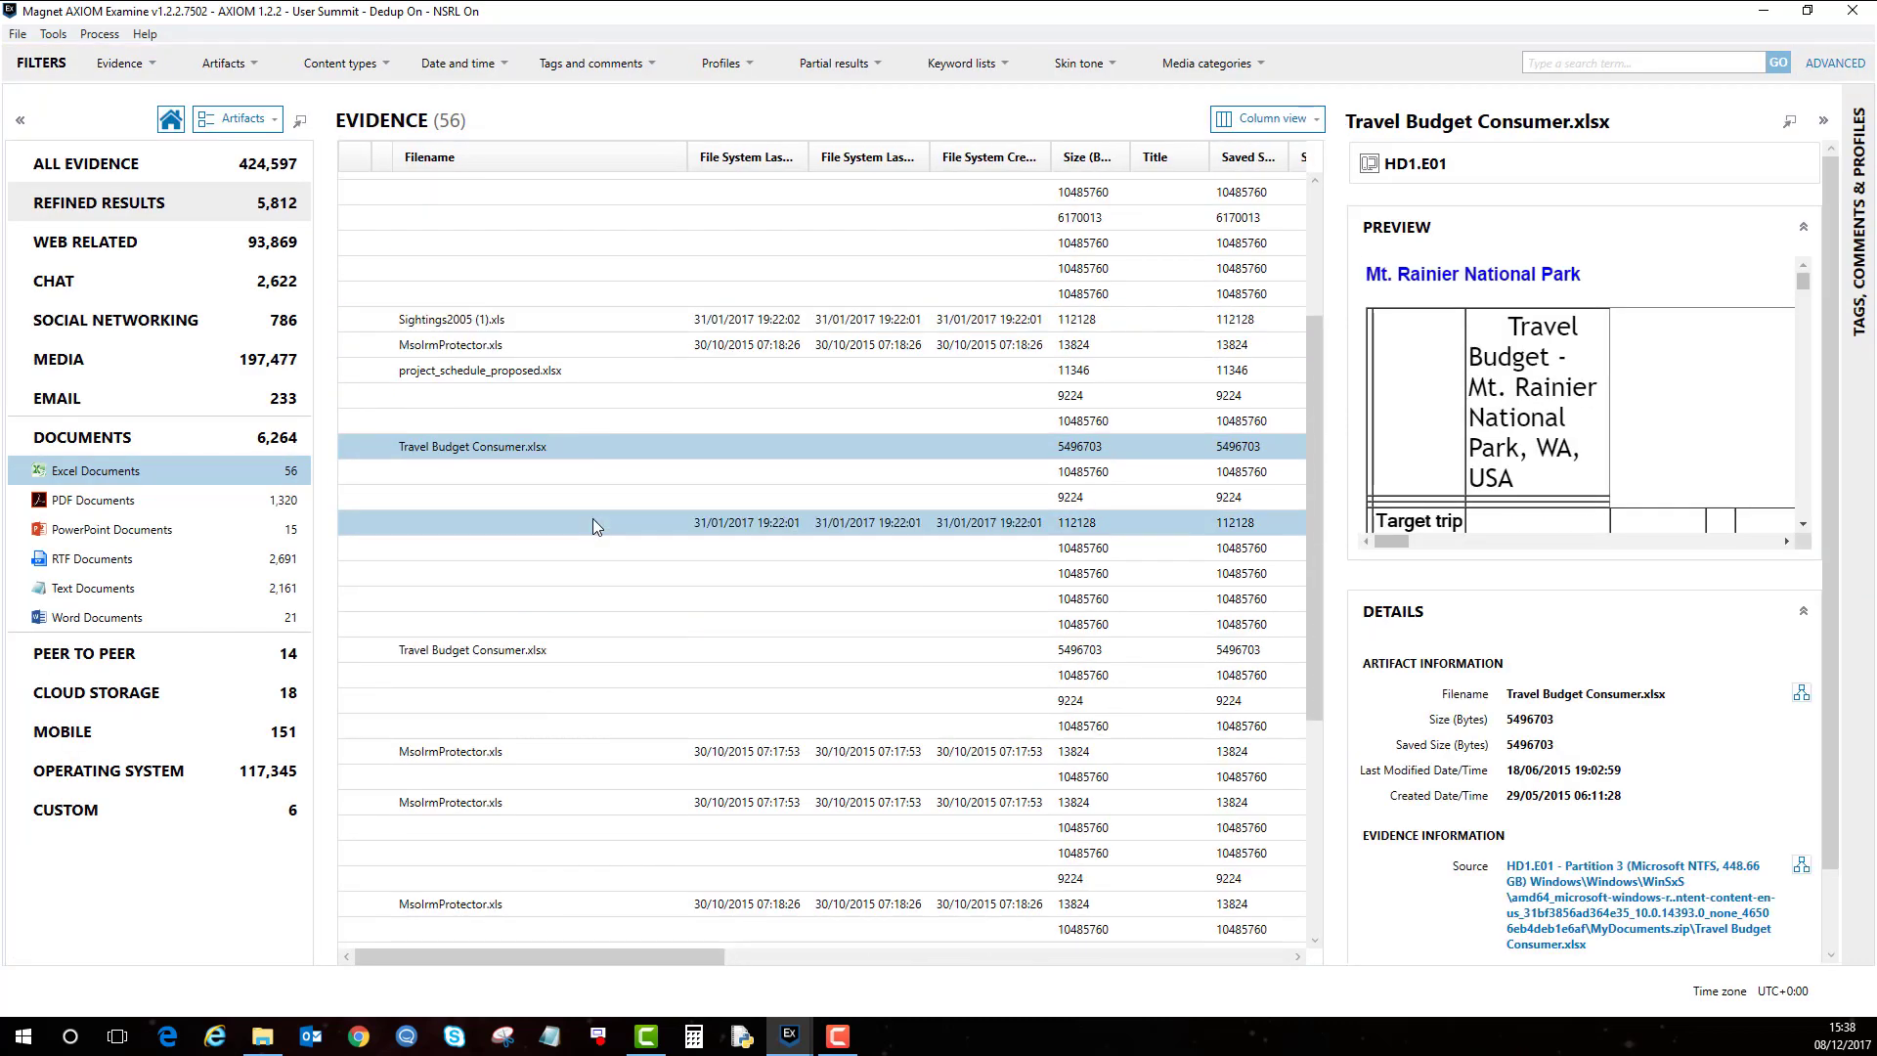
pyautogui.scroll(-6, 593, 518)
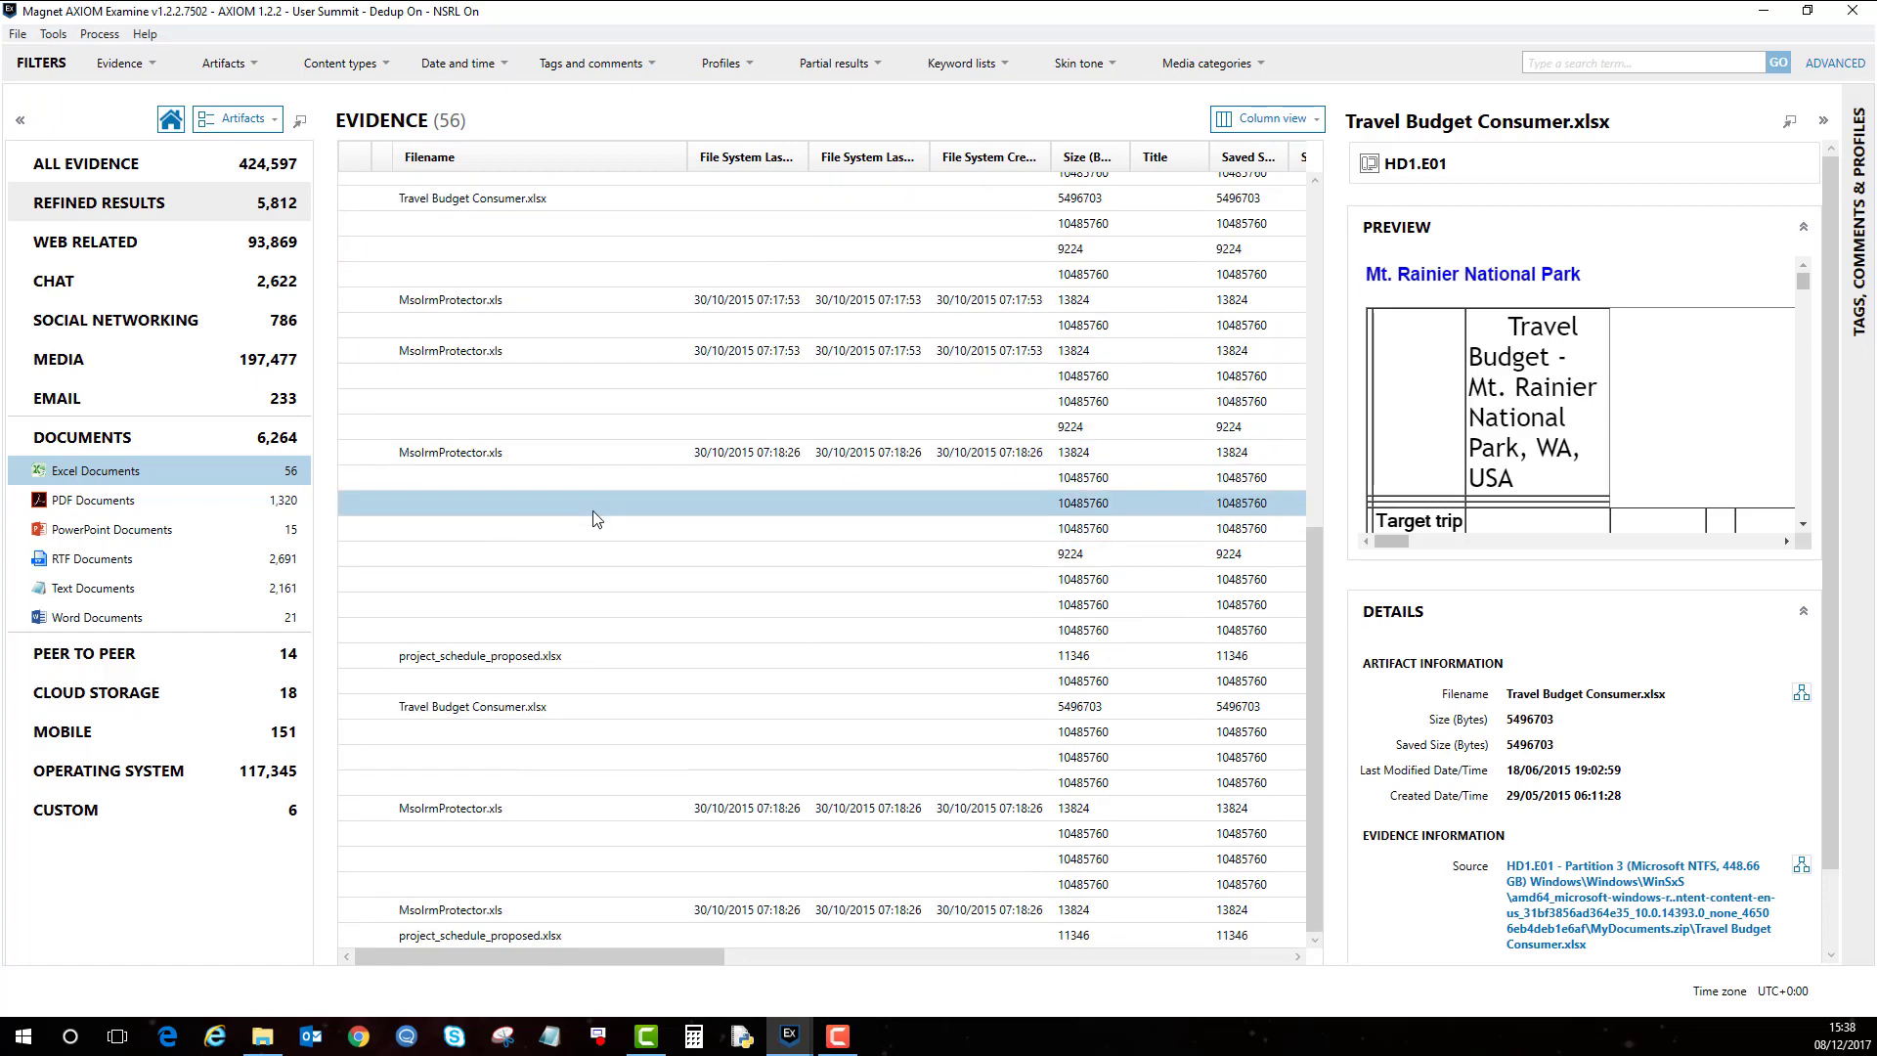
pyautogui.scroll(9, 592, 510)
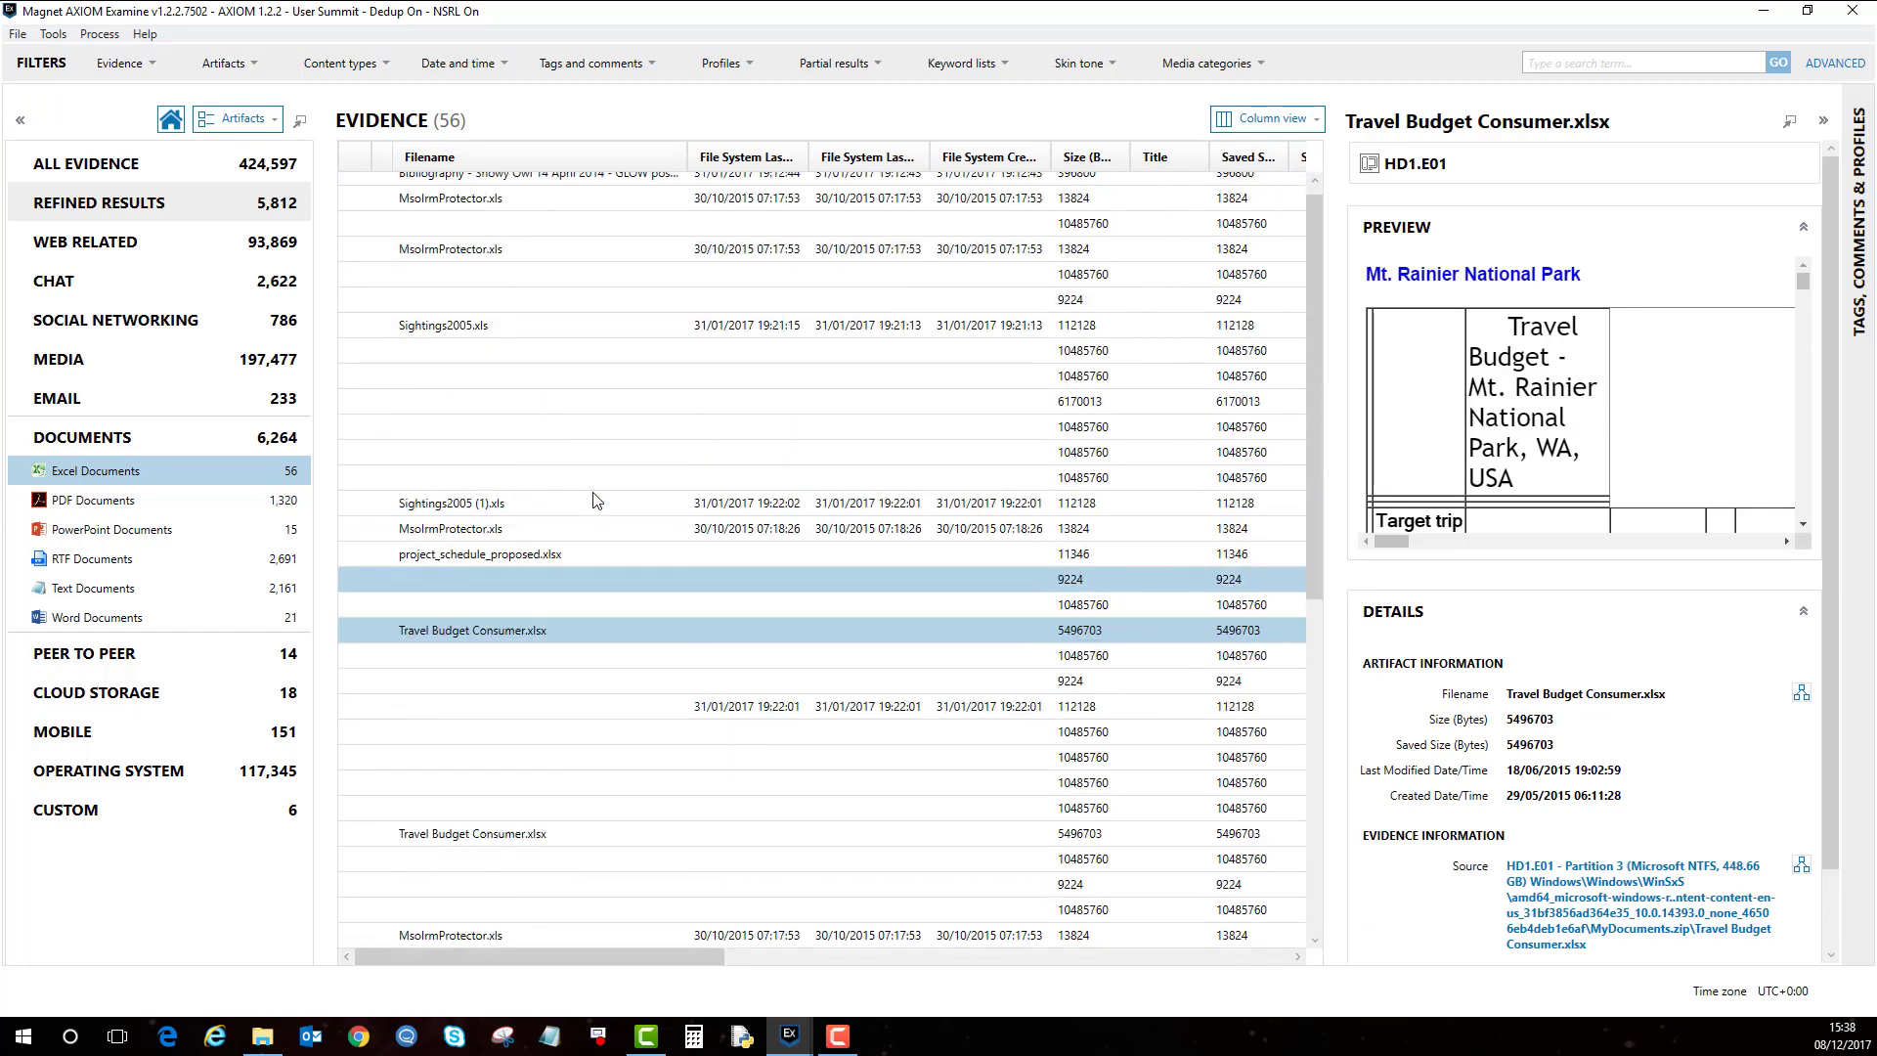
pyautogui.click(574, 185)
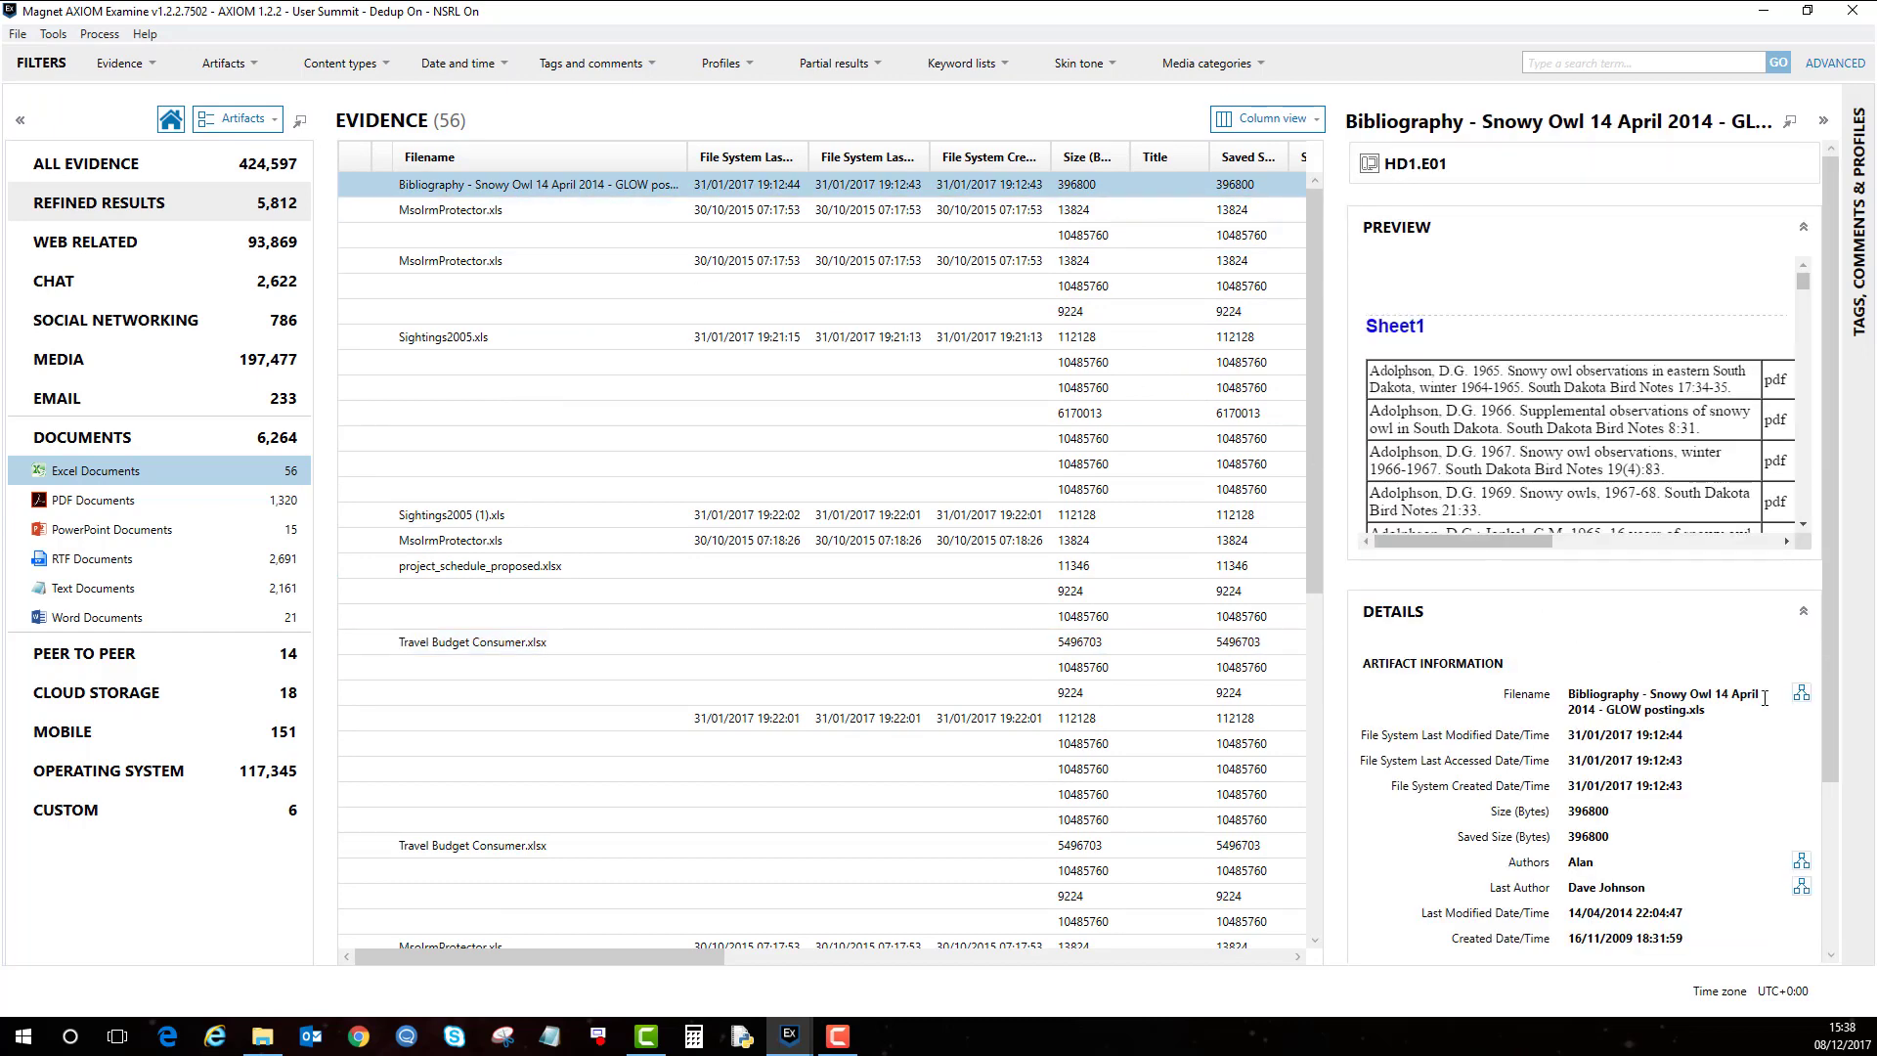
pyautogui.click(1801, 693)
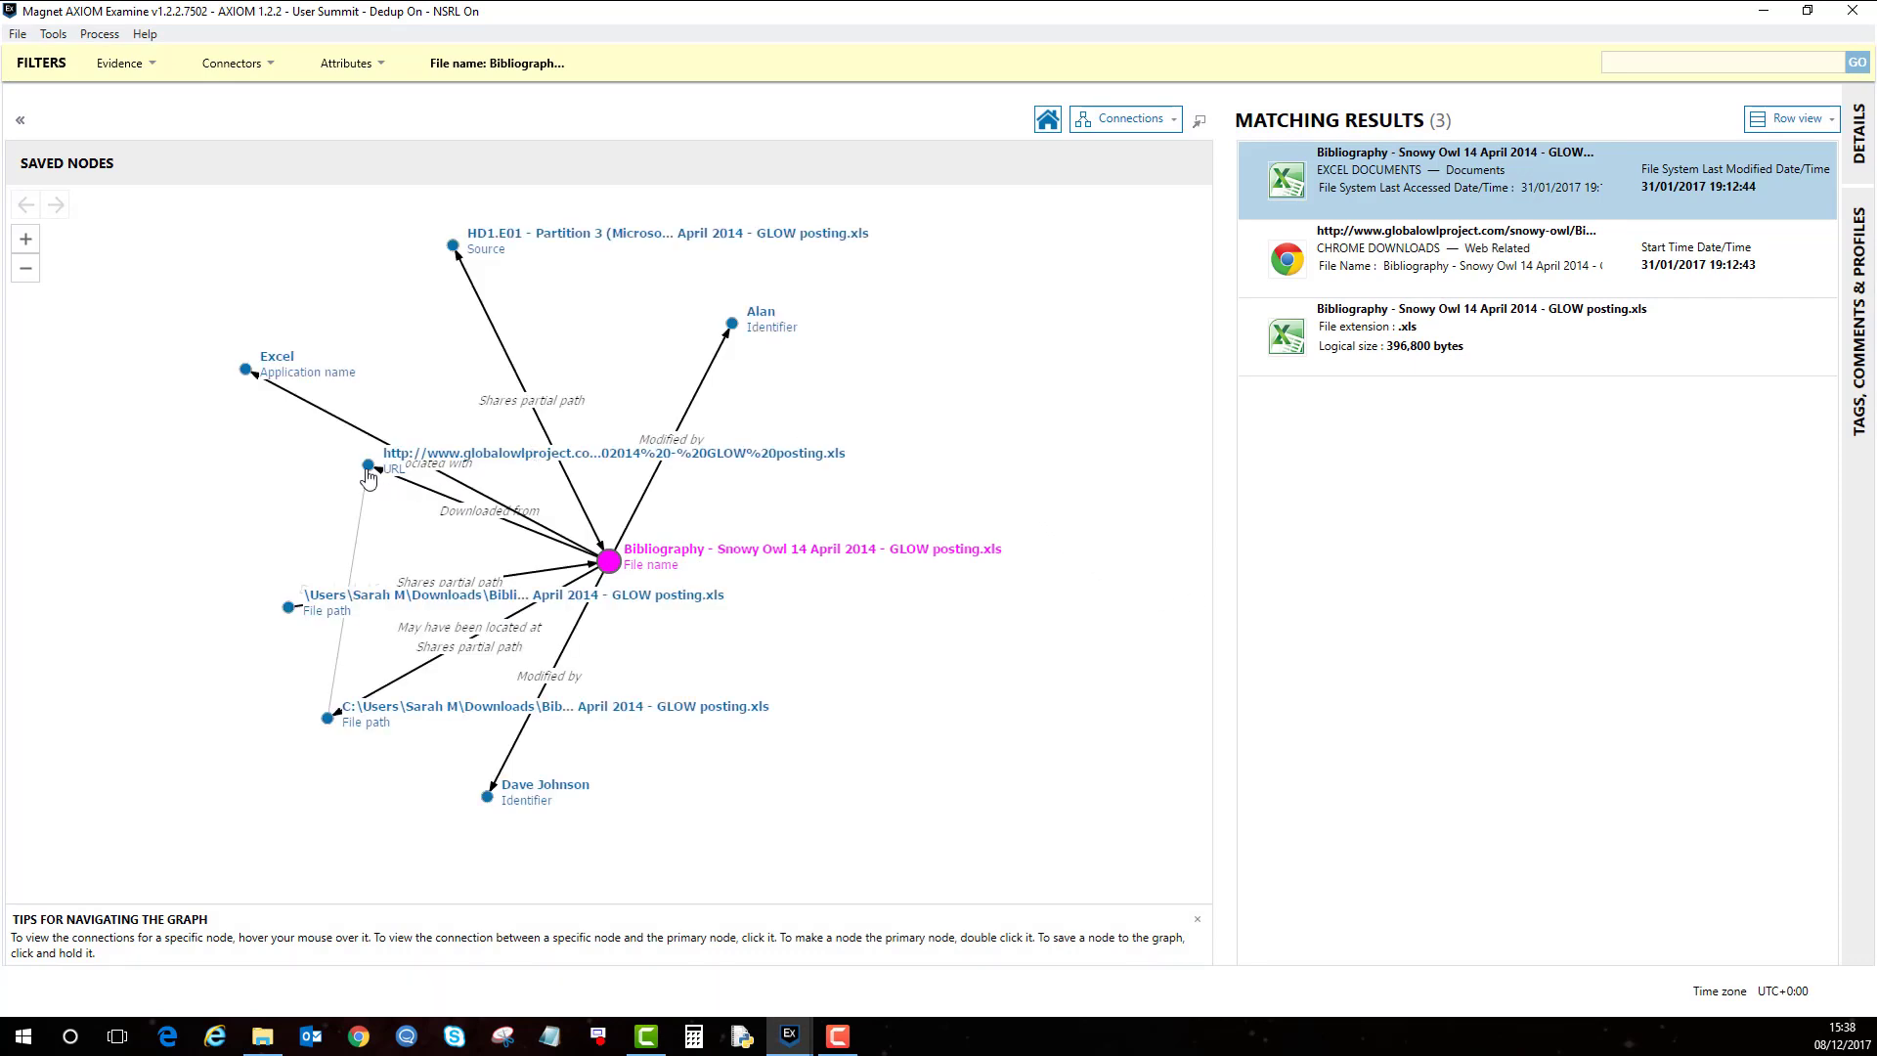
# Spread out the URL, Modified by, C: drive and Downloads nodes, then recentre the graph
pyautogui.moveTo(368, 477); pyautogui.dragTo(170, 449)
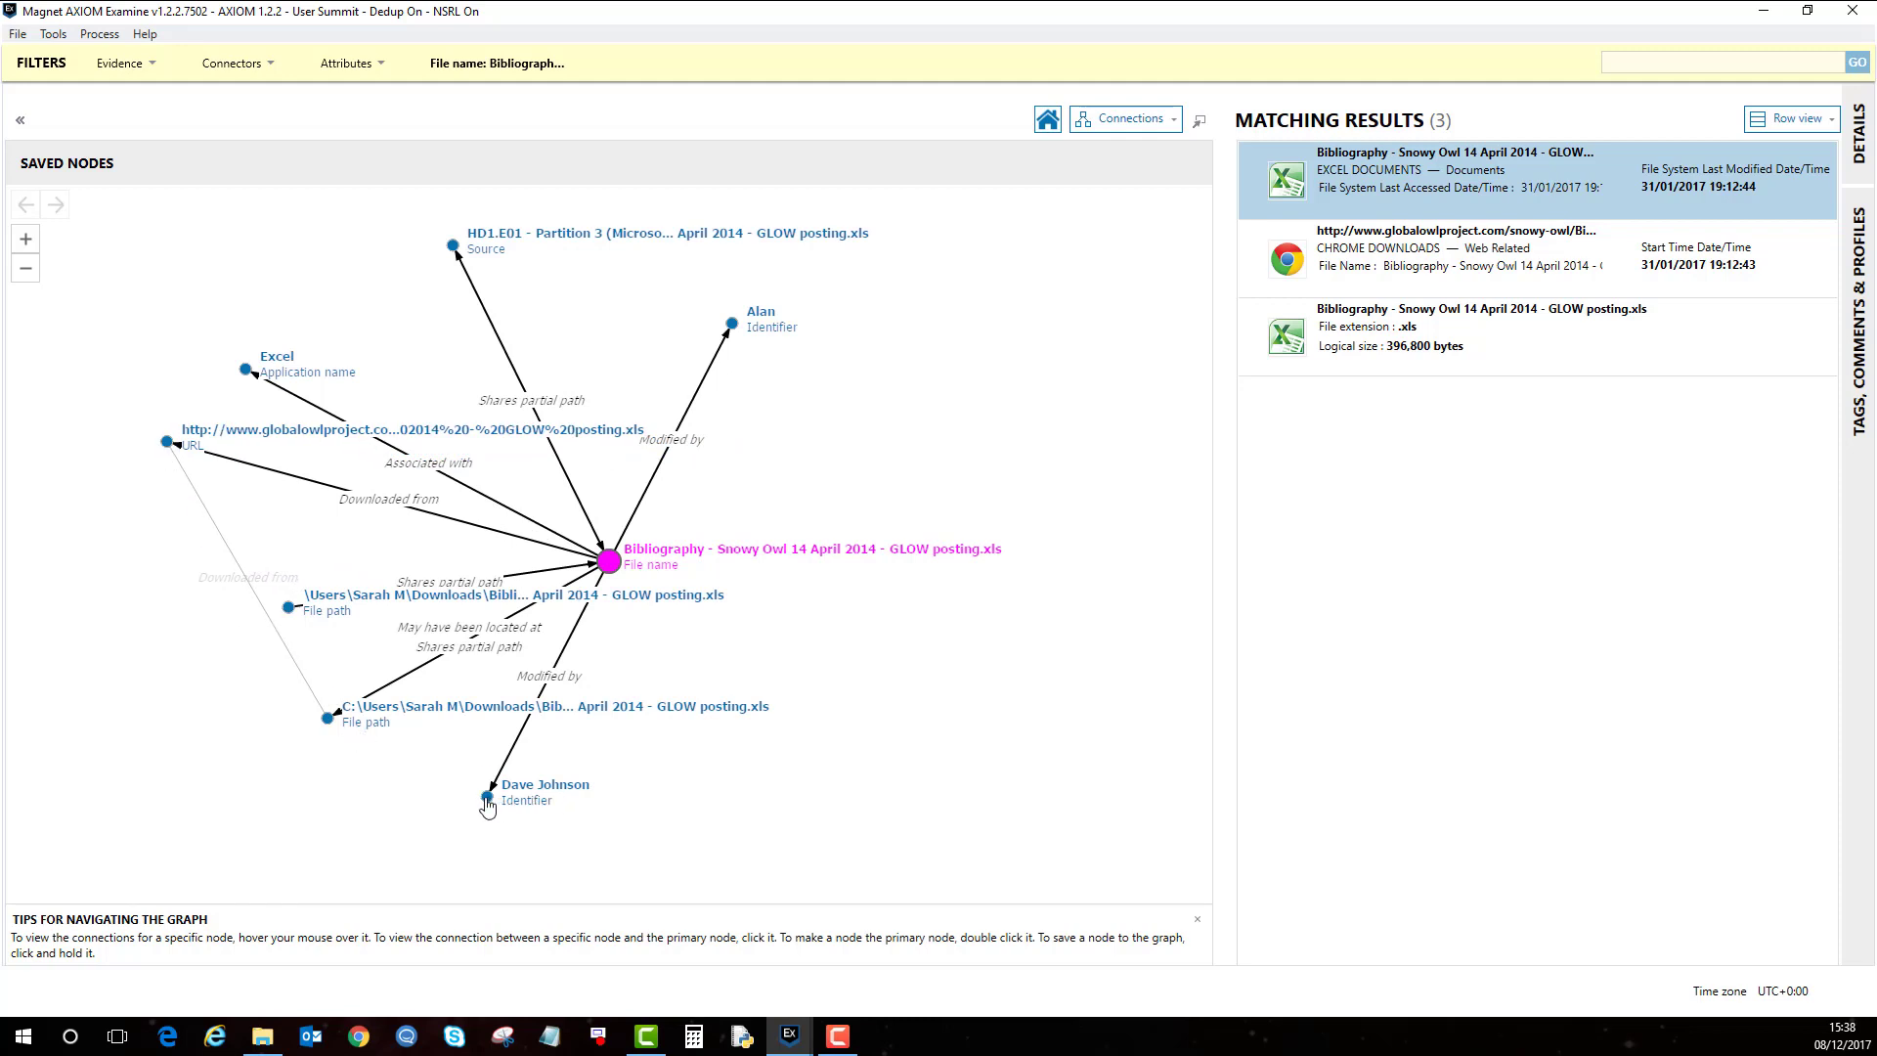
pyautogui.moveTo(488, 797); pyautogui.dragTo(925, 739)
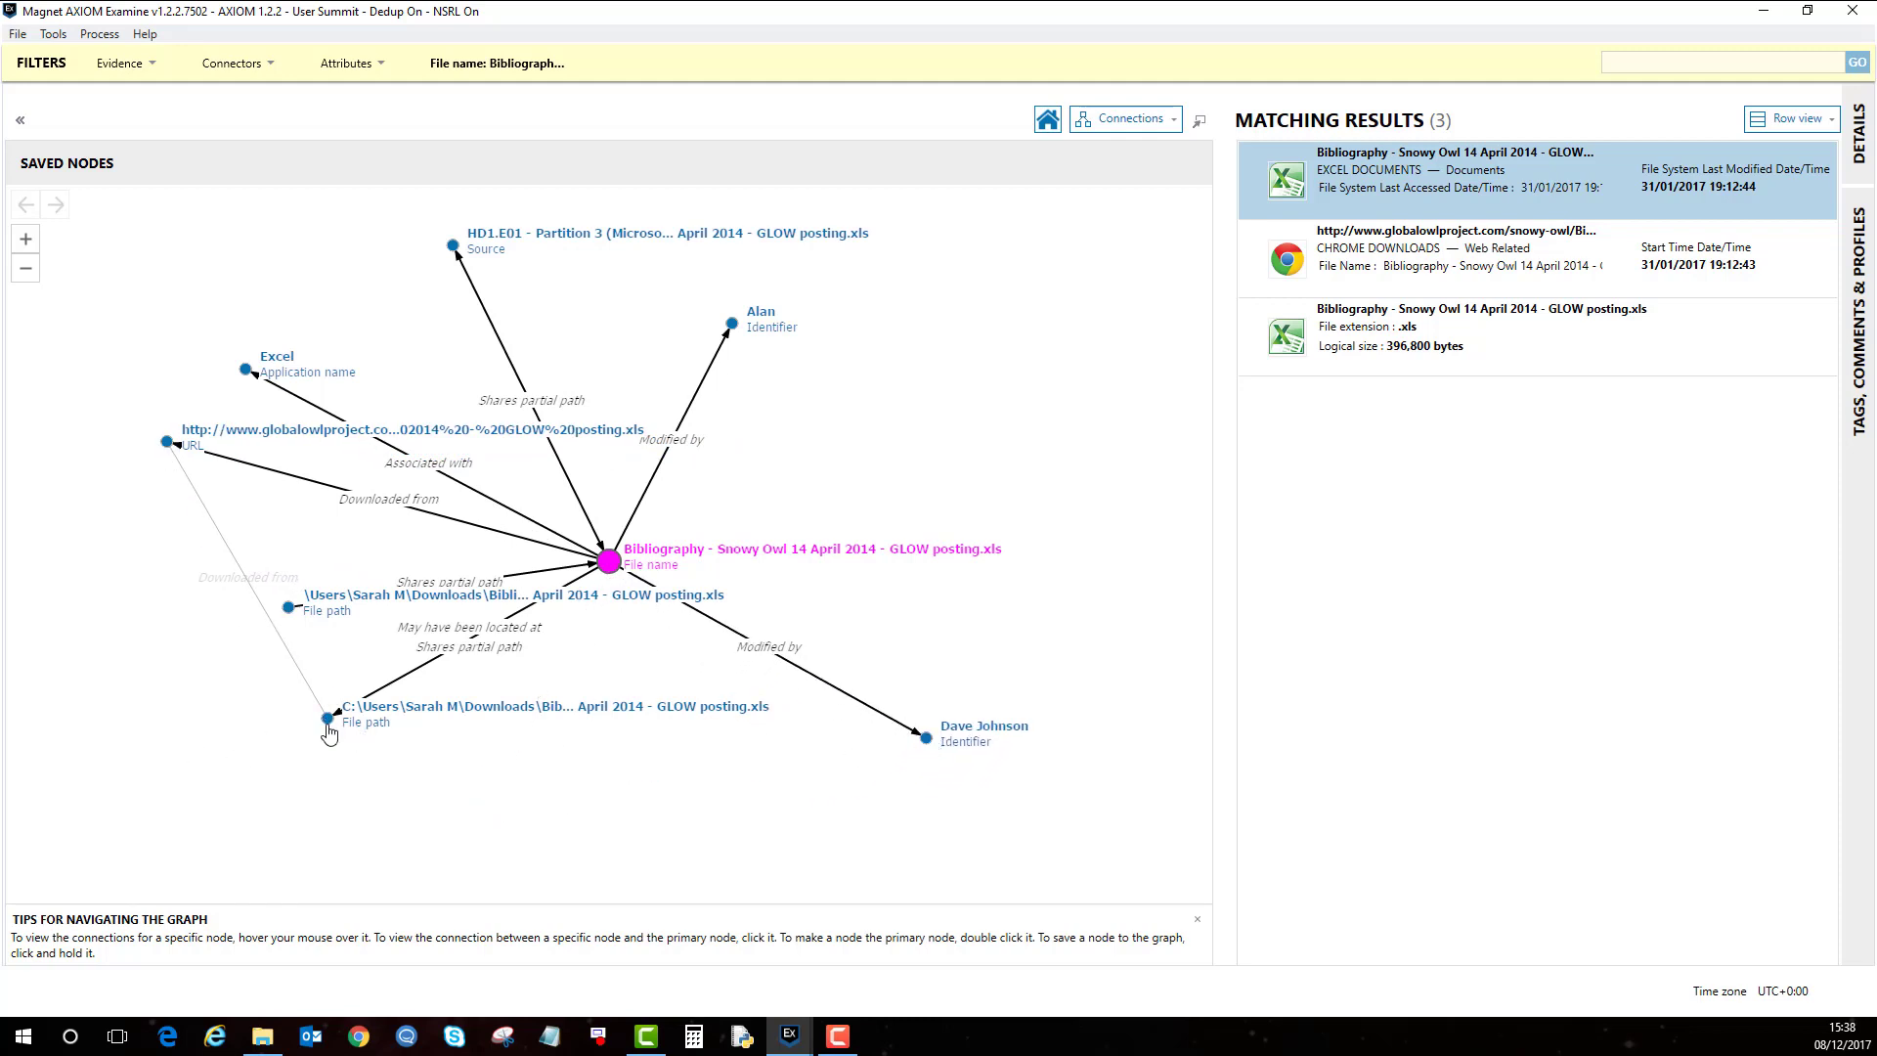
pyautogui.moveTo(328, 726); pyautogui.dragTo(380, 810)
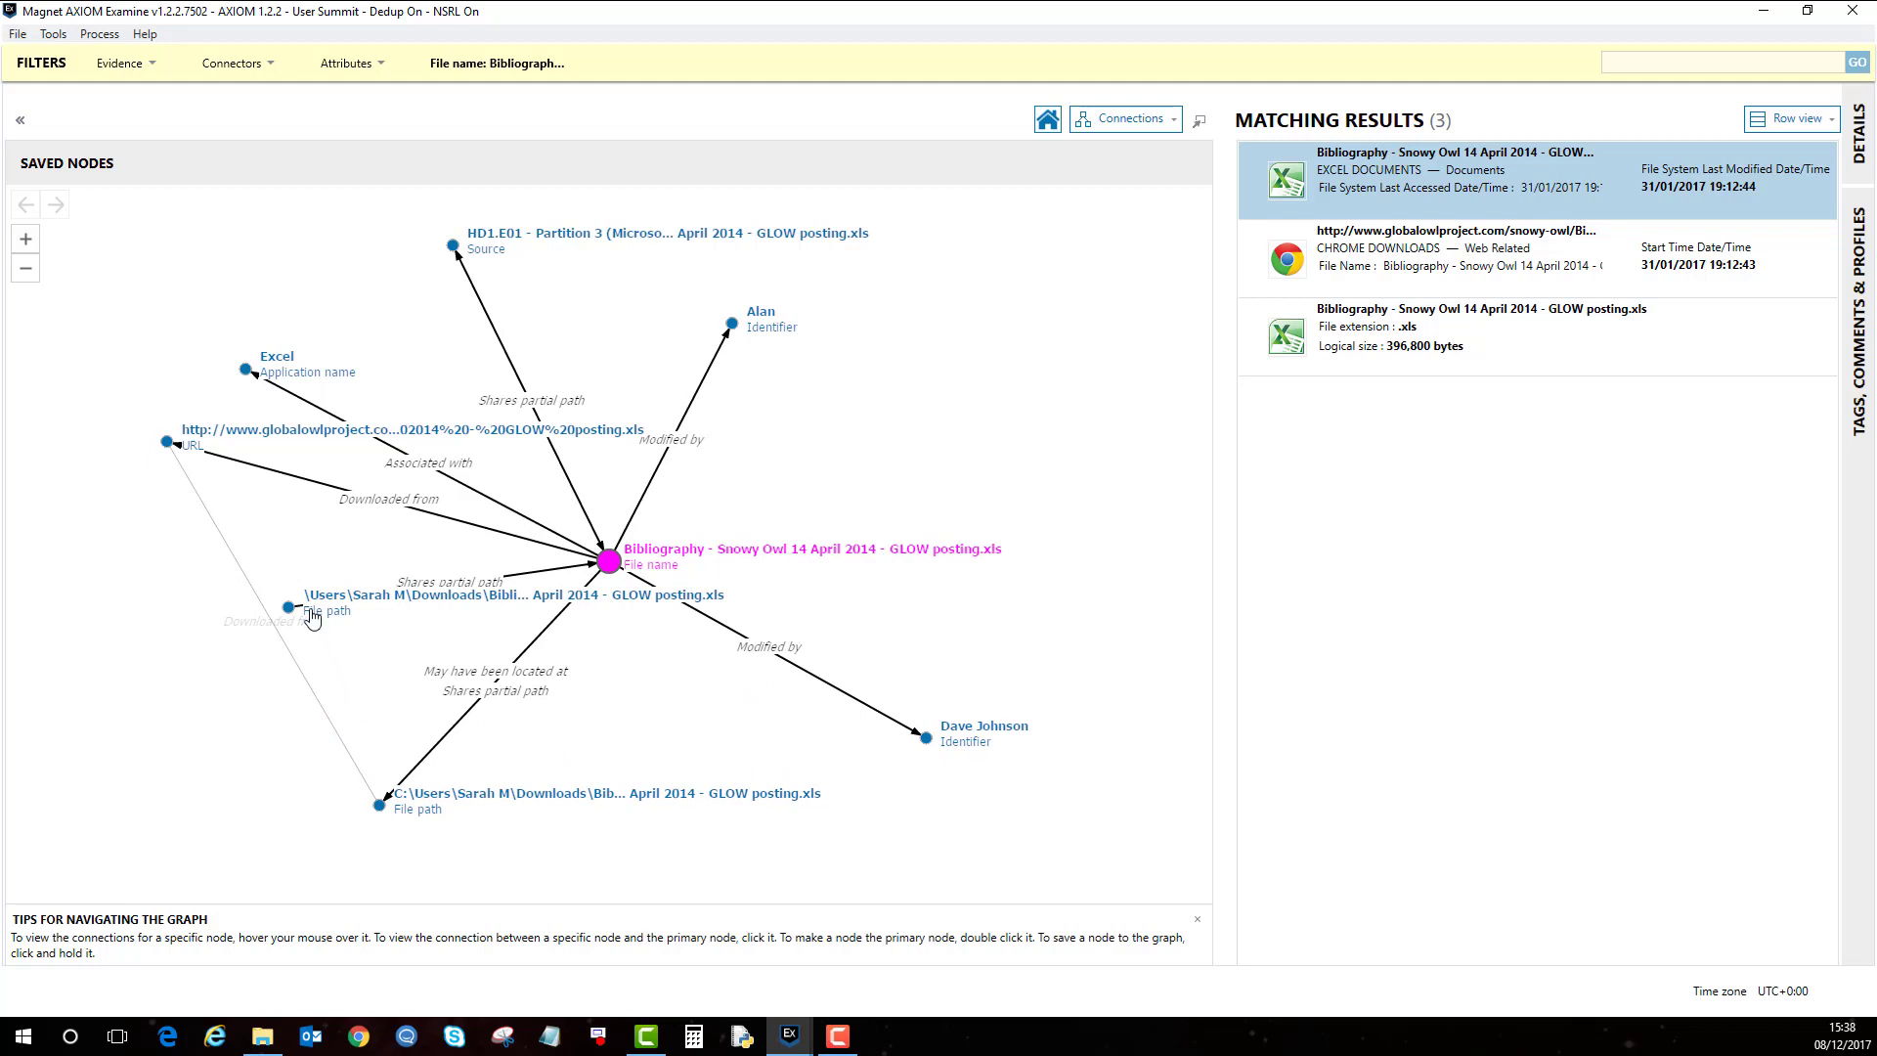
pyautogui.moveTo(311, 618); pyautogui.dragTo(269, 675)
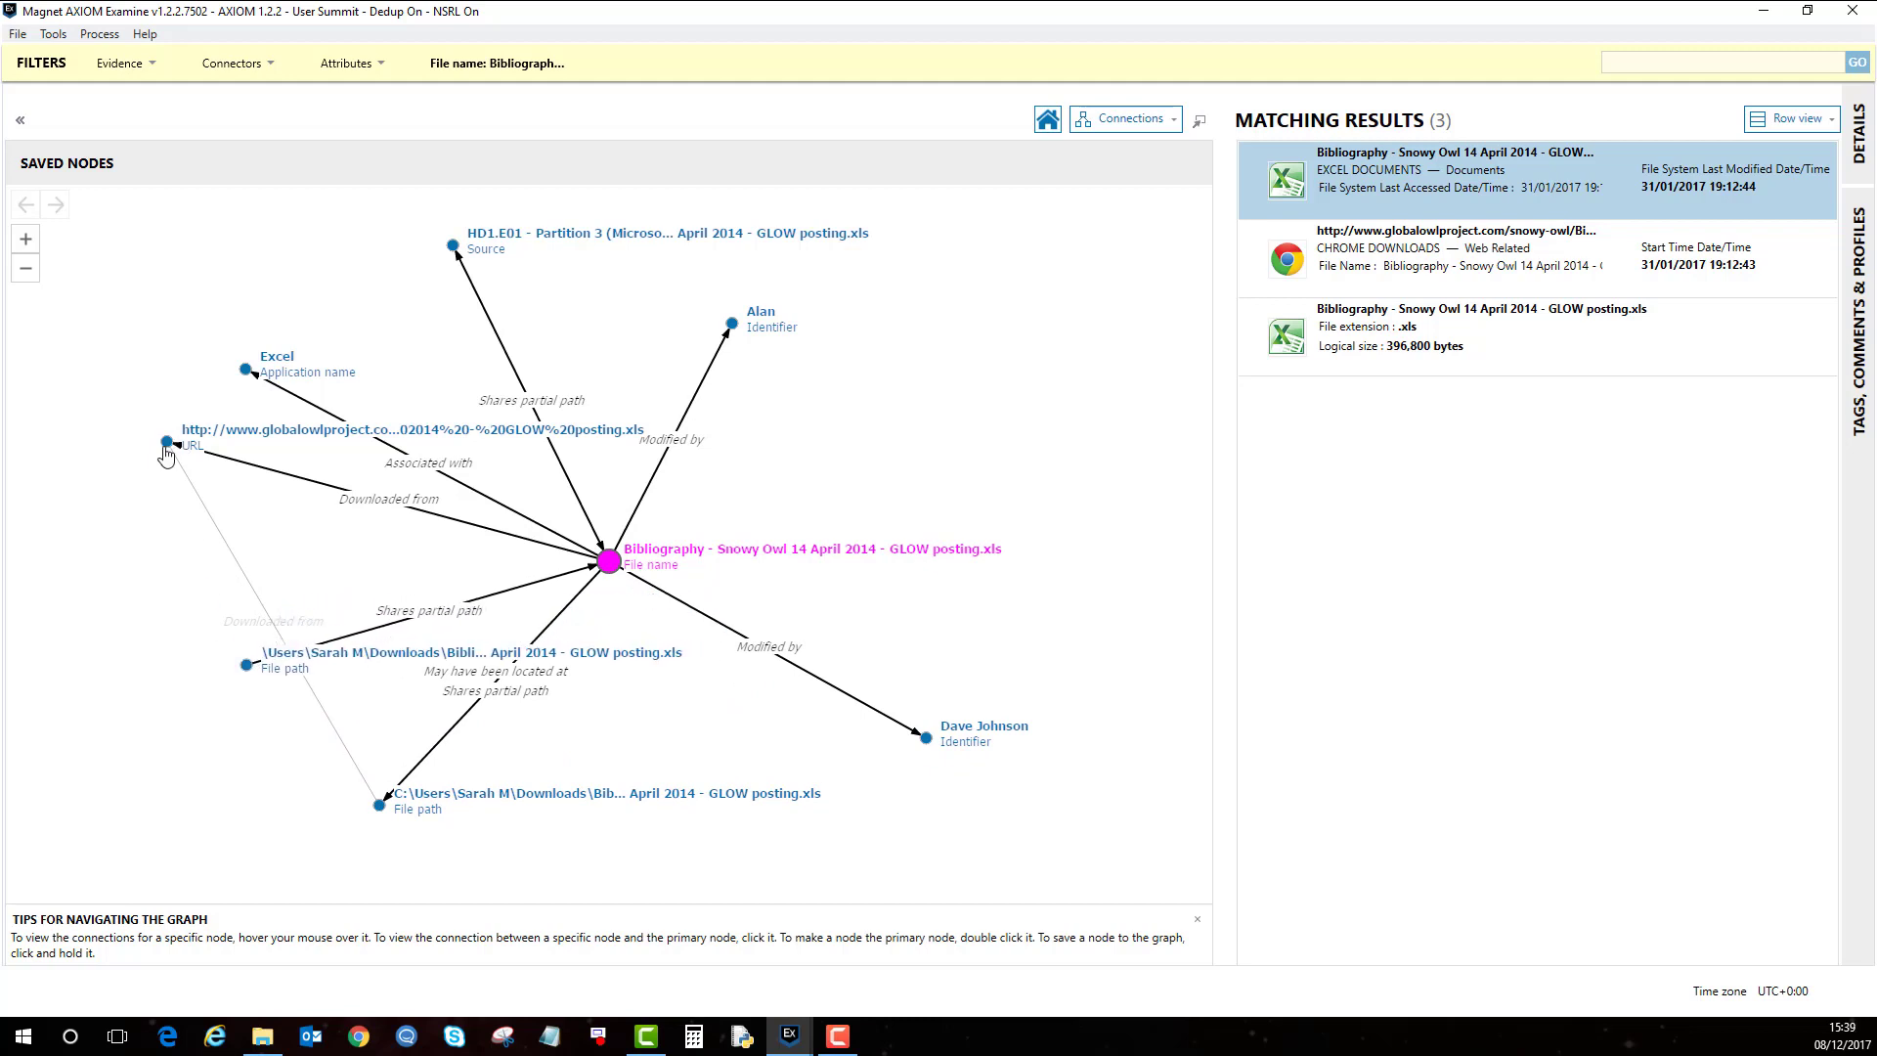
pyautogui.moveTo(166, 454); pyautogui.dragTo(88, 535)
pyautogui.moveTo(188, 427); pyautogui.dragTo(411, 479)
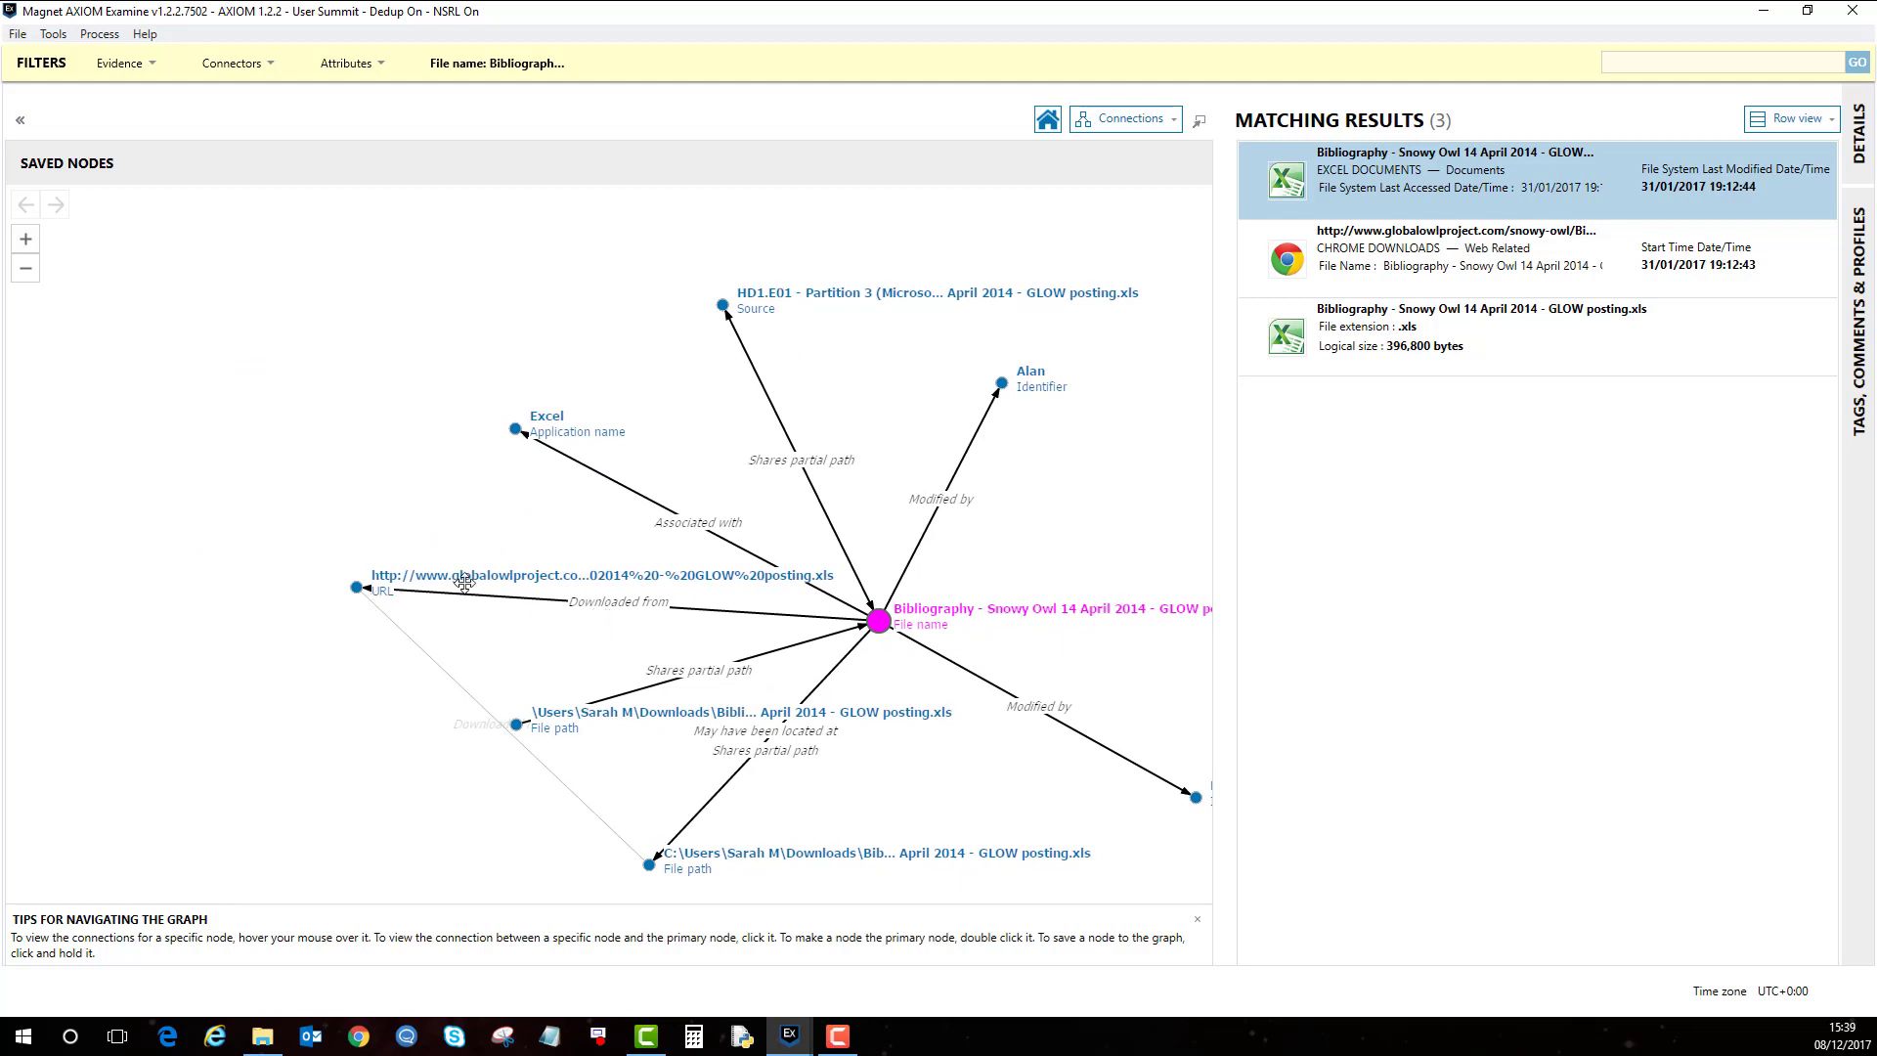
pyautogui.moveTo(304, 668); pyautogui.dragTo(377, 645)
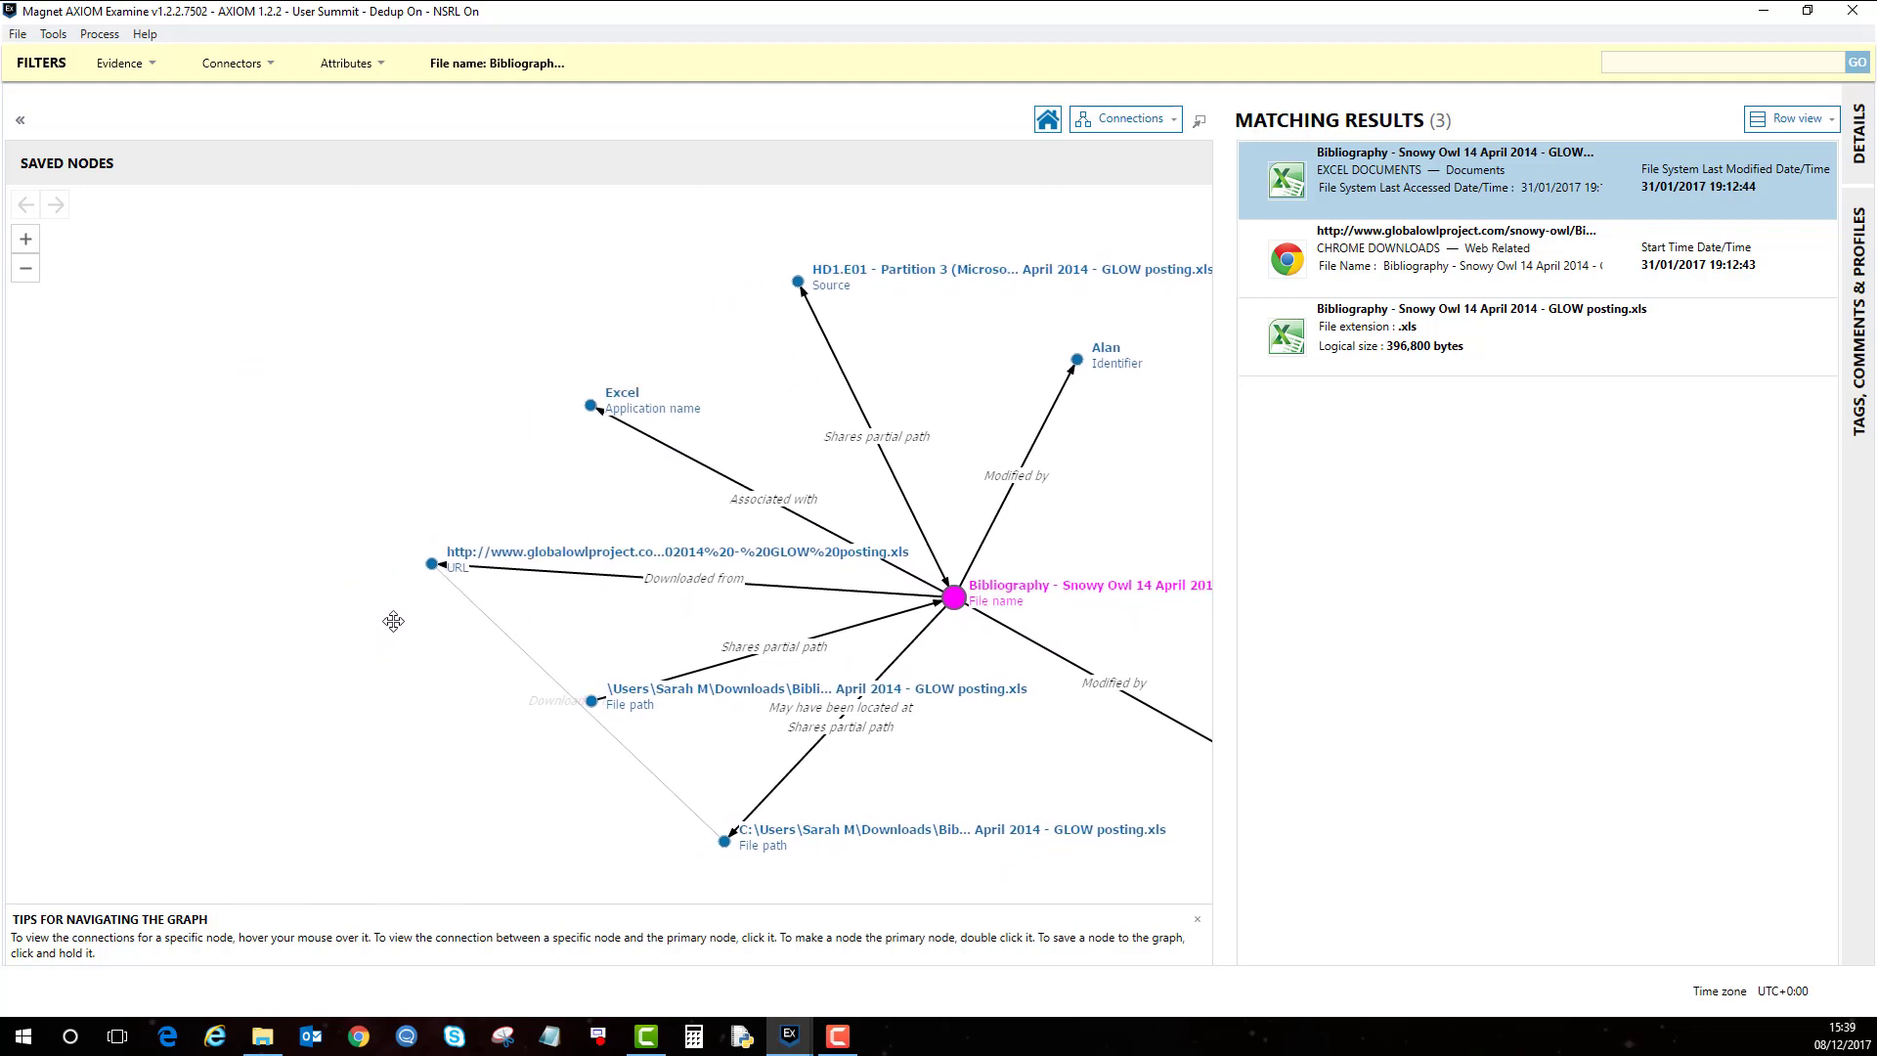
# Isolate the globalowlproject.com URL's Downloaded from link to the Bibliography spreadsheet
pyautogui.click(432, 567)
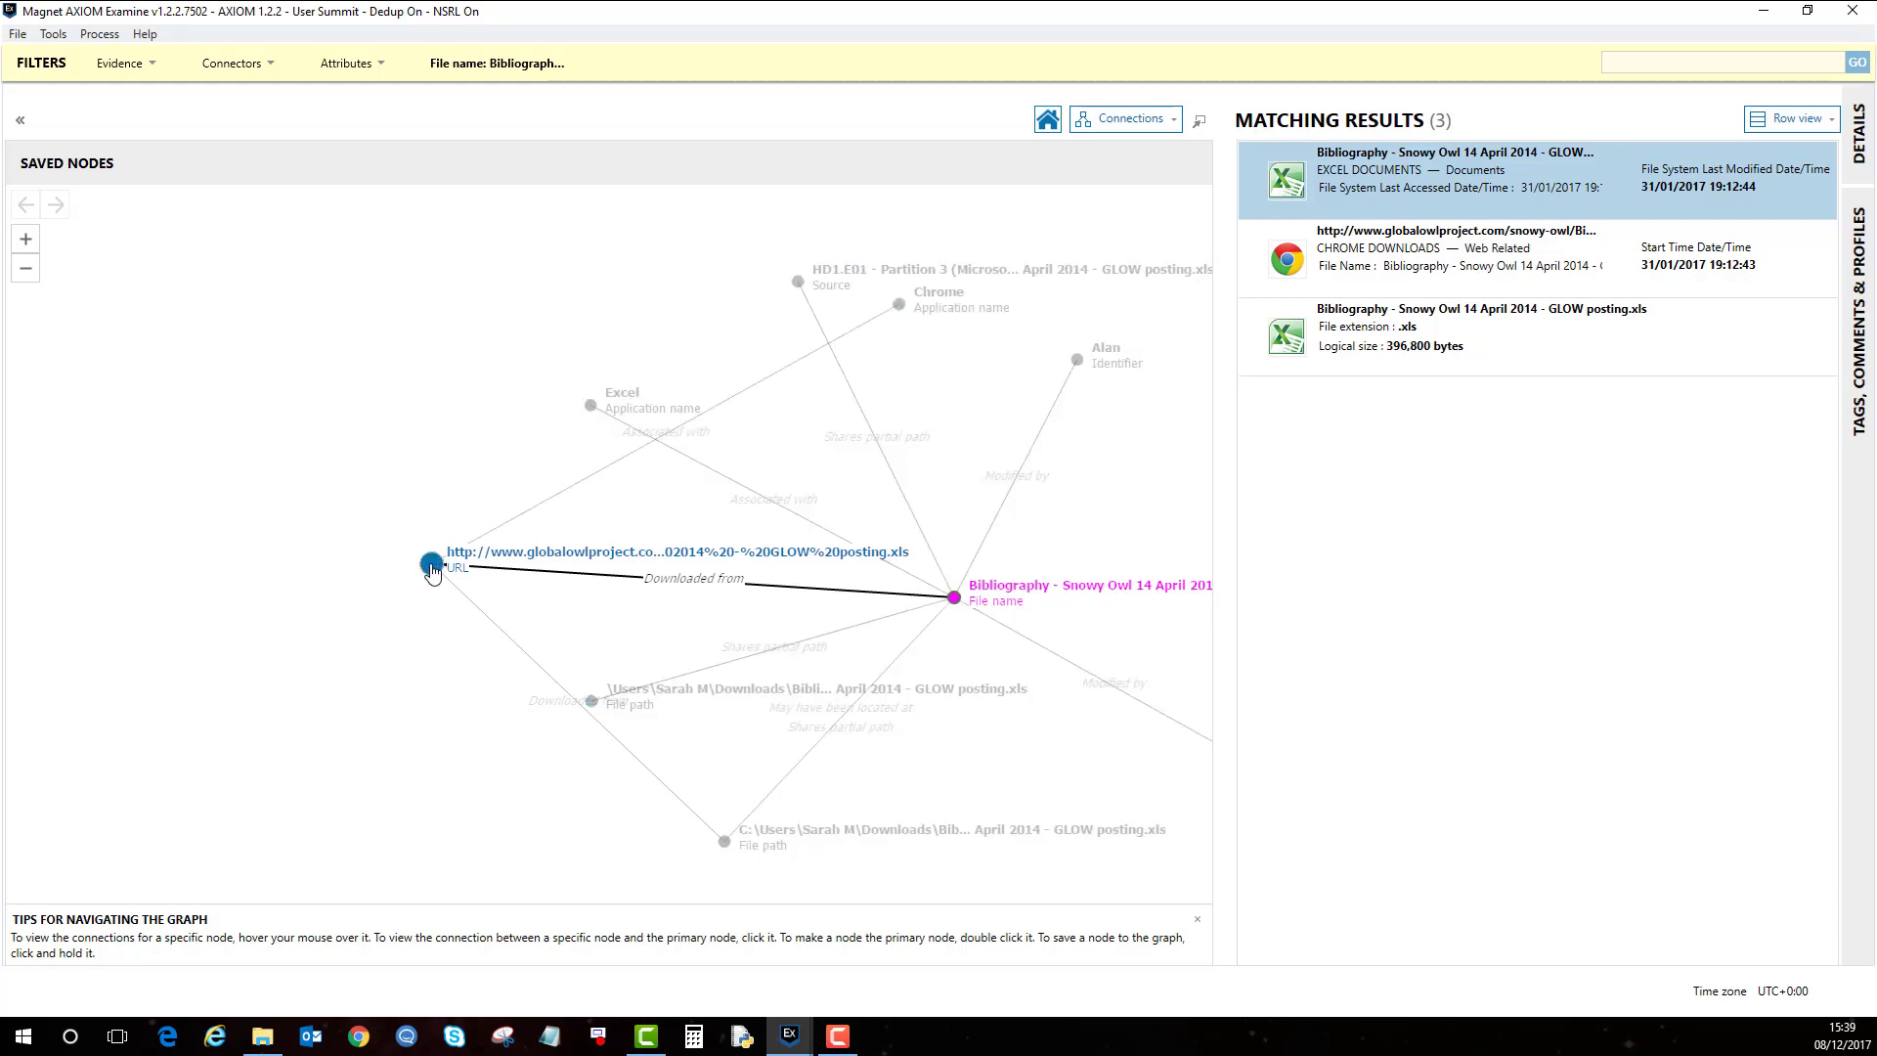
pyautogui.click(411, 612)
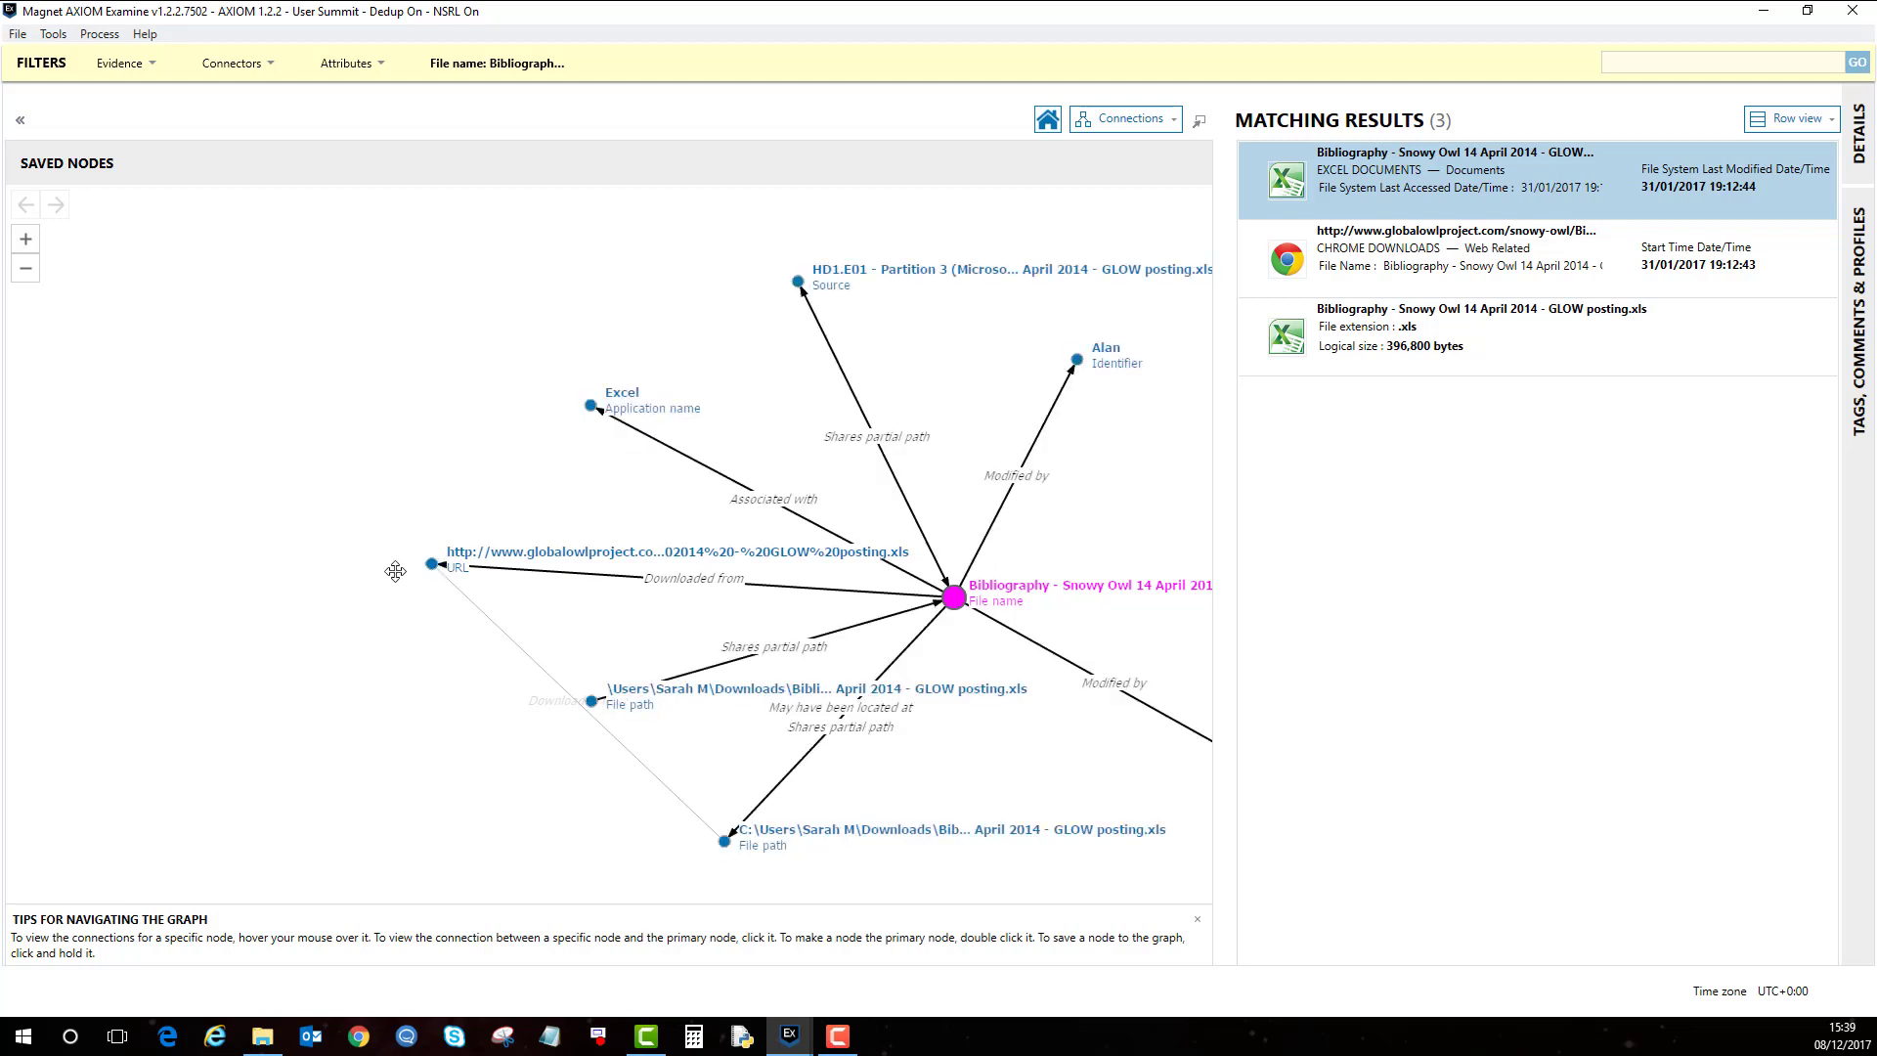
pyautogui.click(433, 567)
pyautogui.click(433, 567)
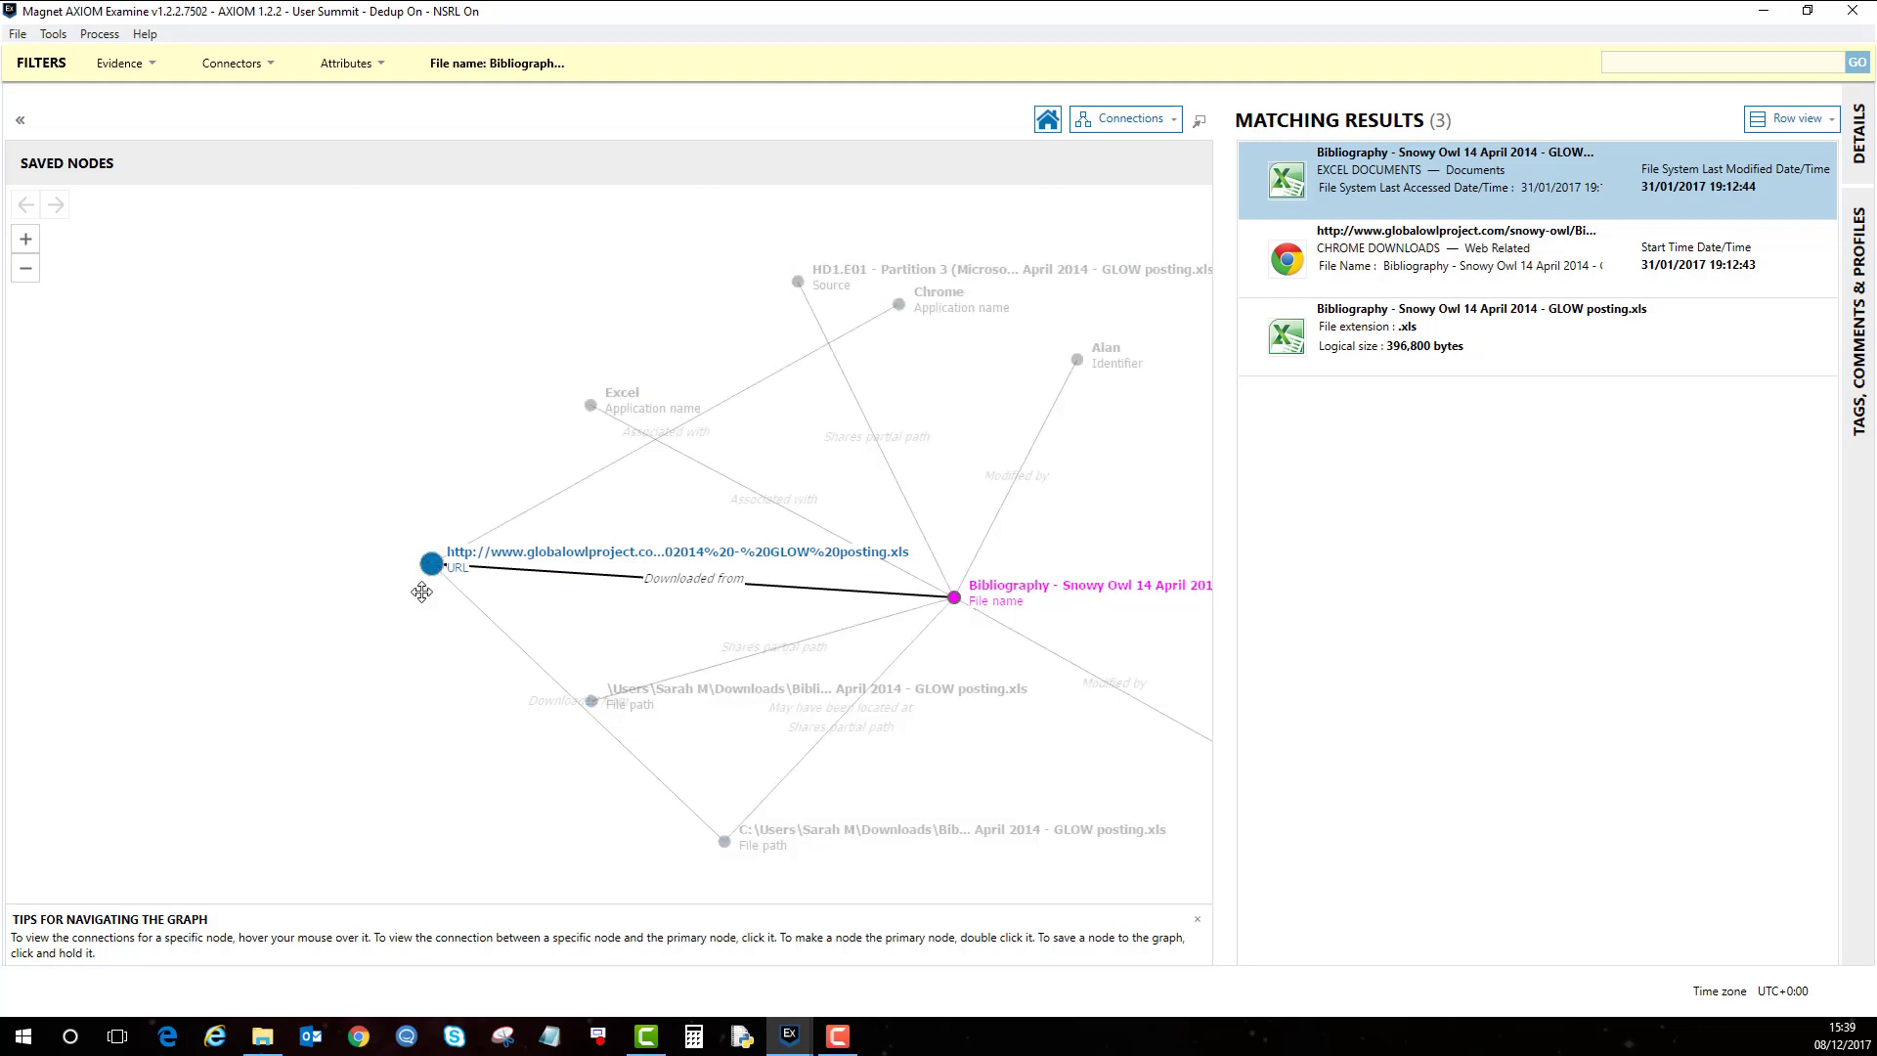
# Make the globalowlproject.com URL the primary node and zoom around its Chrome link
pyautogui.doubleClick(432, 567)
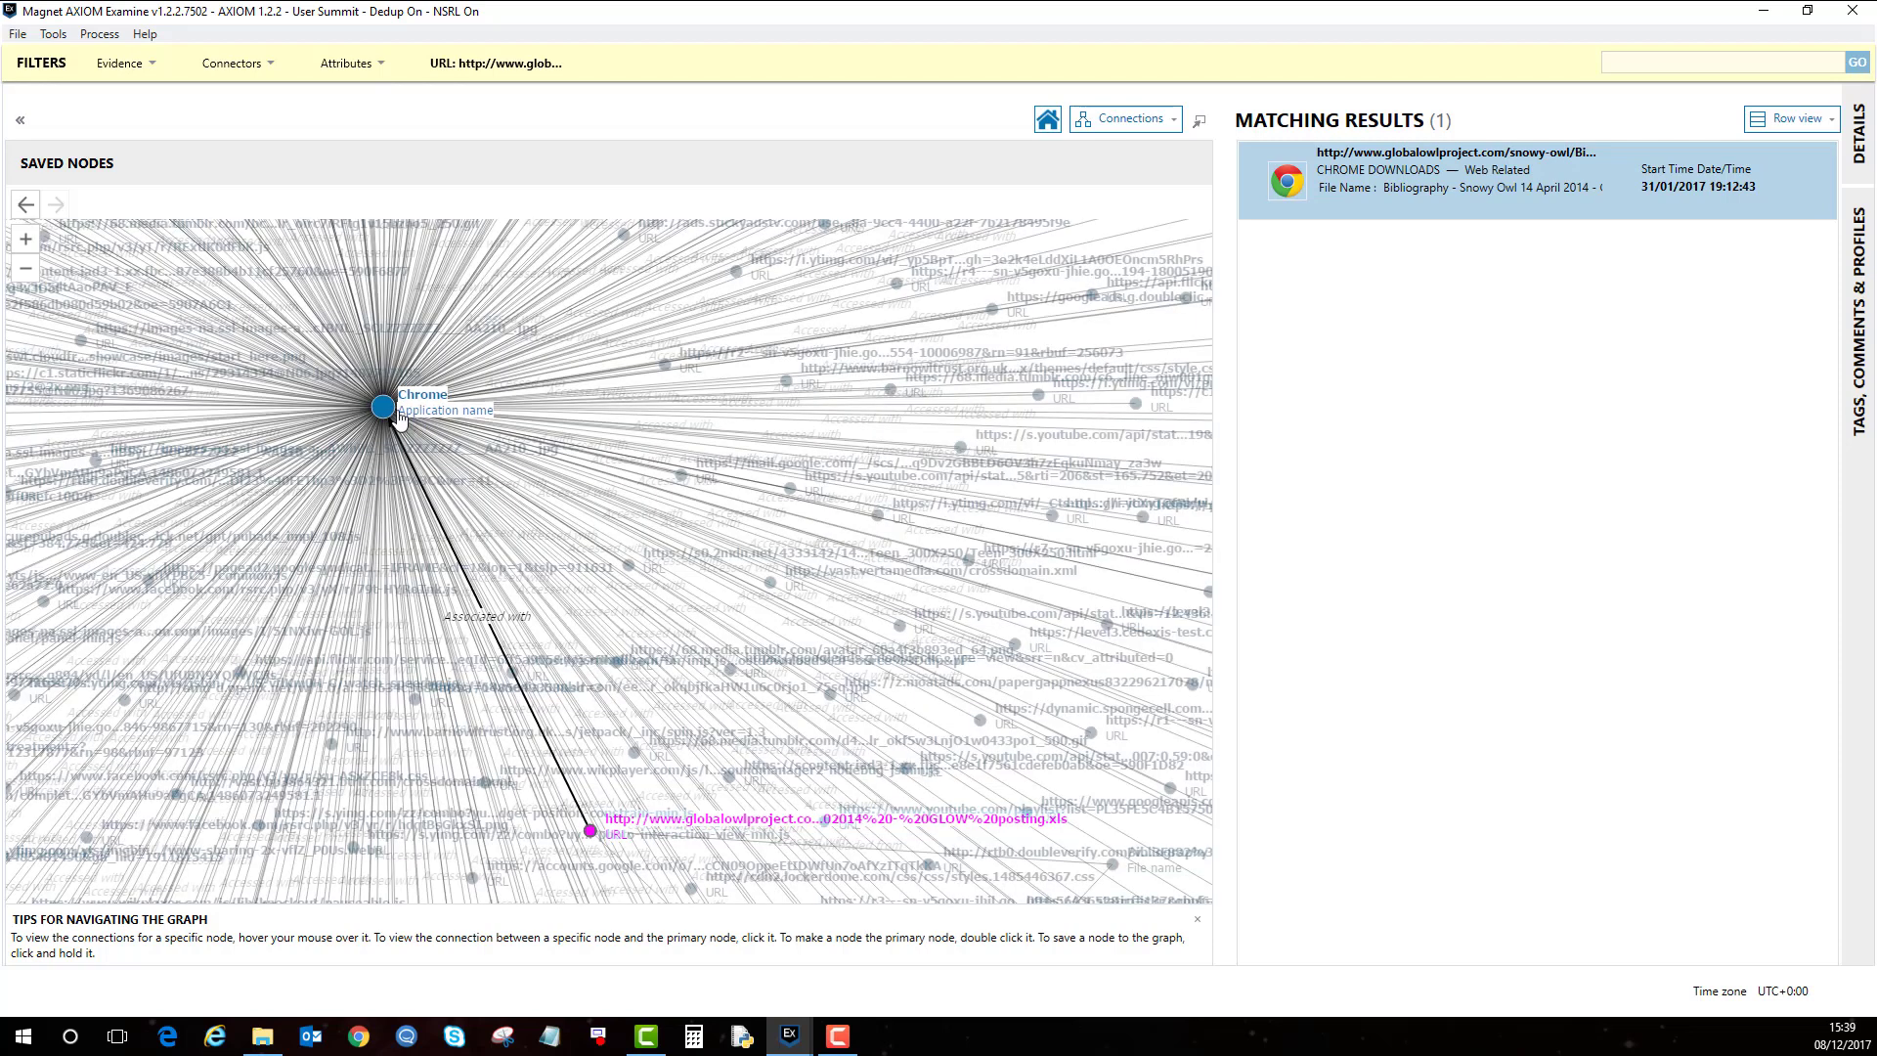
pyautogui.moveTo(386, 413)
pyautogui.scroll(-3, 386, 413)
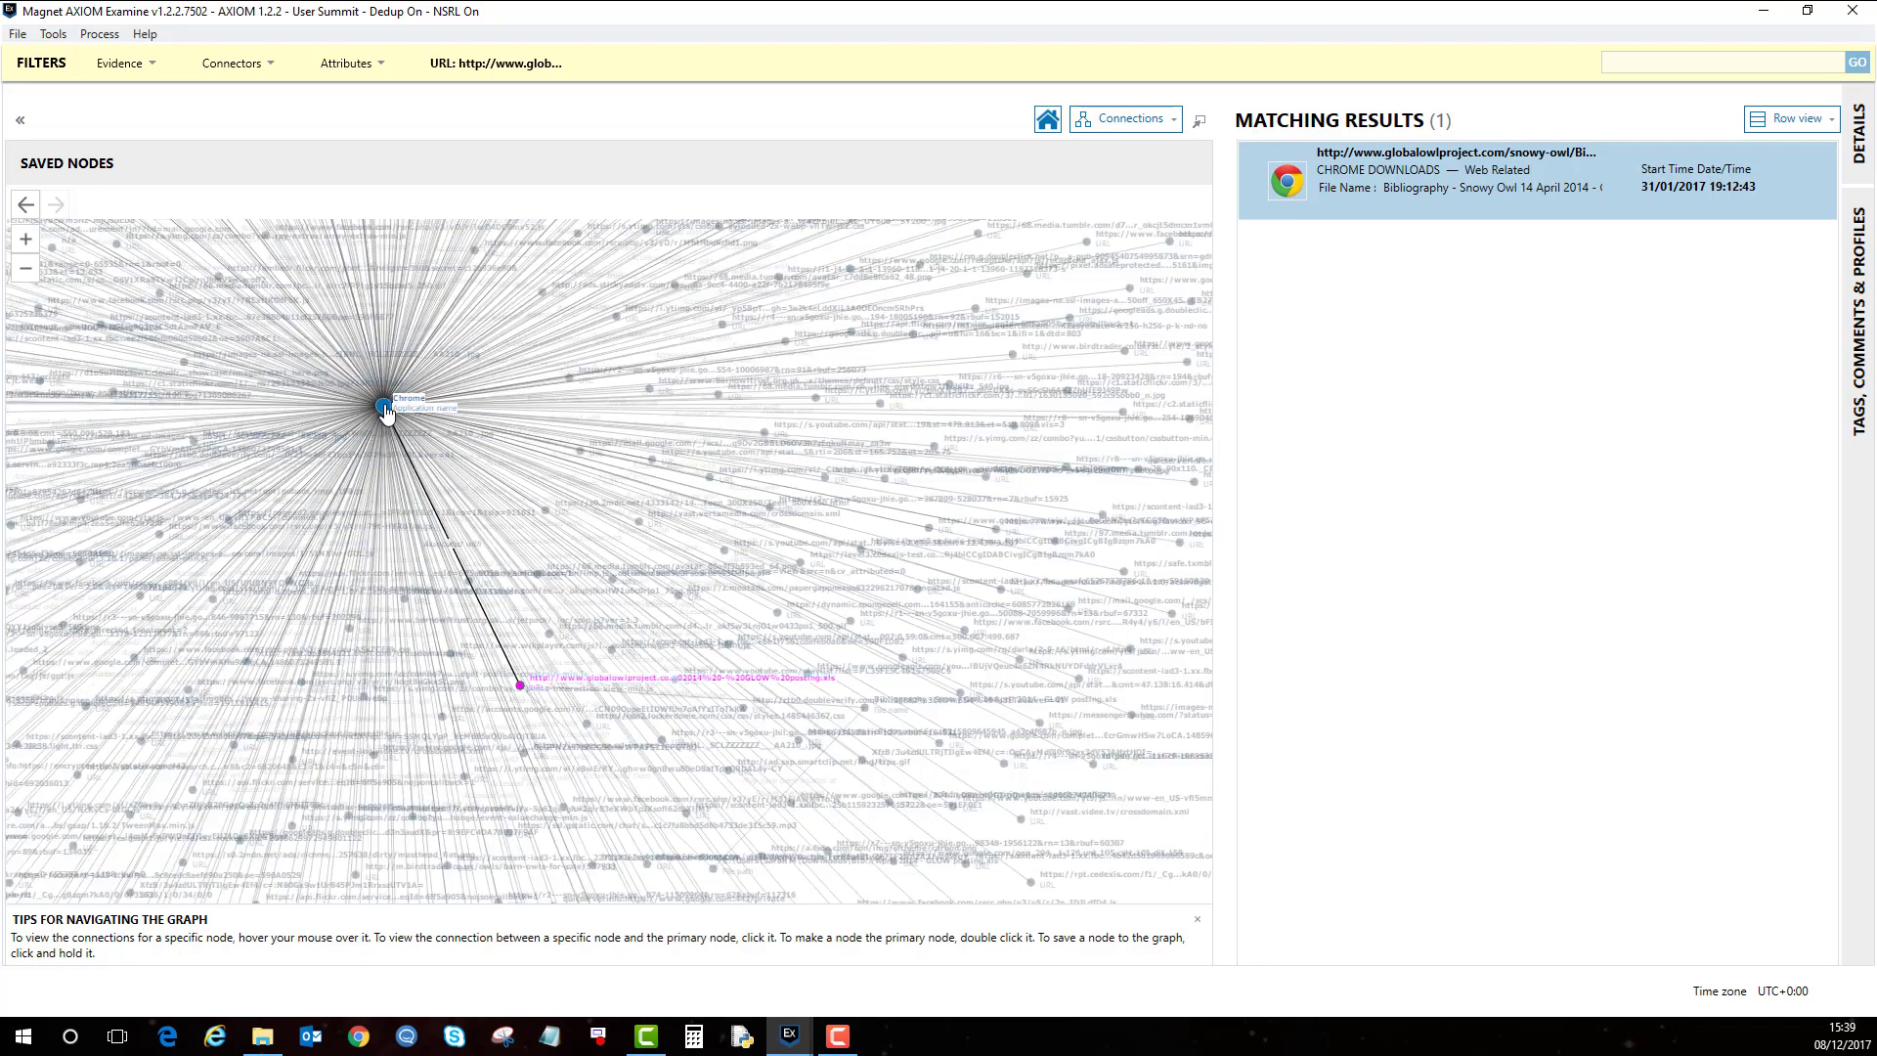
pyautogui.scroll(3, 386, 412)
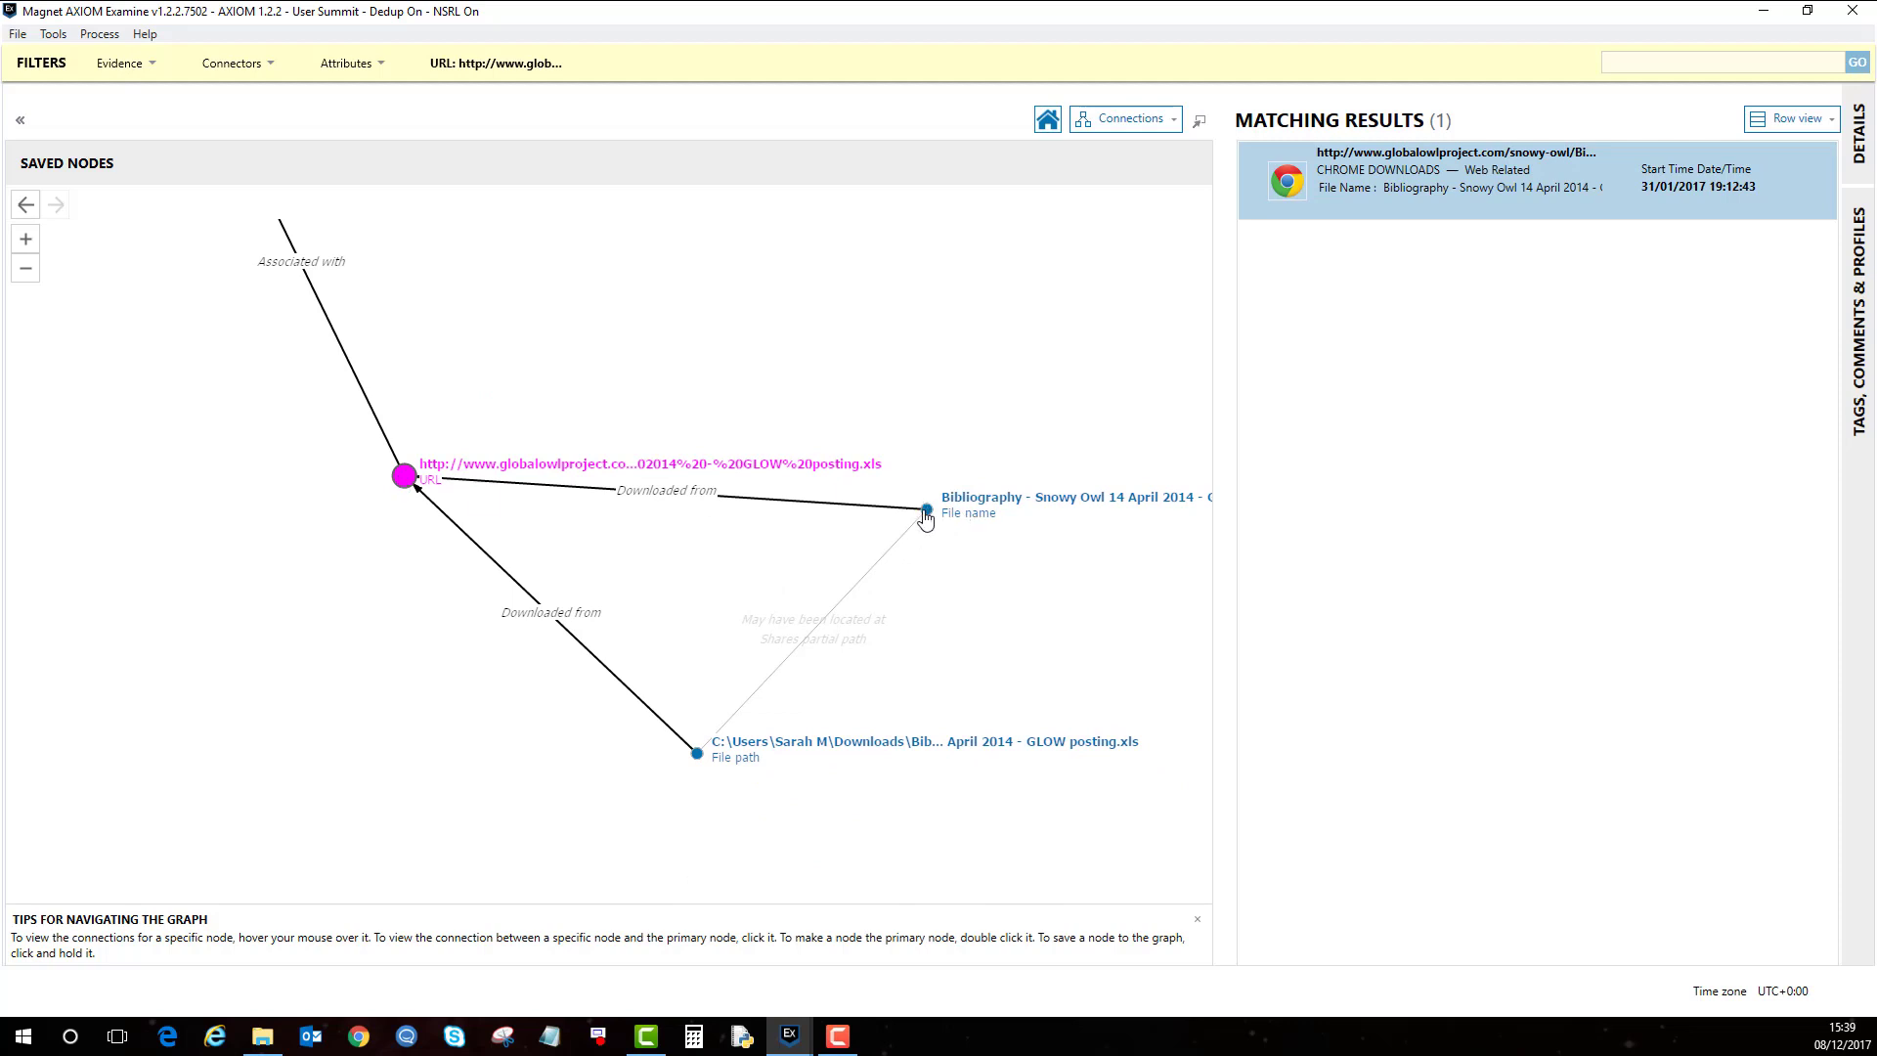
# Recentre on the Bibliography file, then on its Downloads file path with 2 matching results
pyautogui.doubleClick(927, 514)
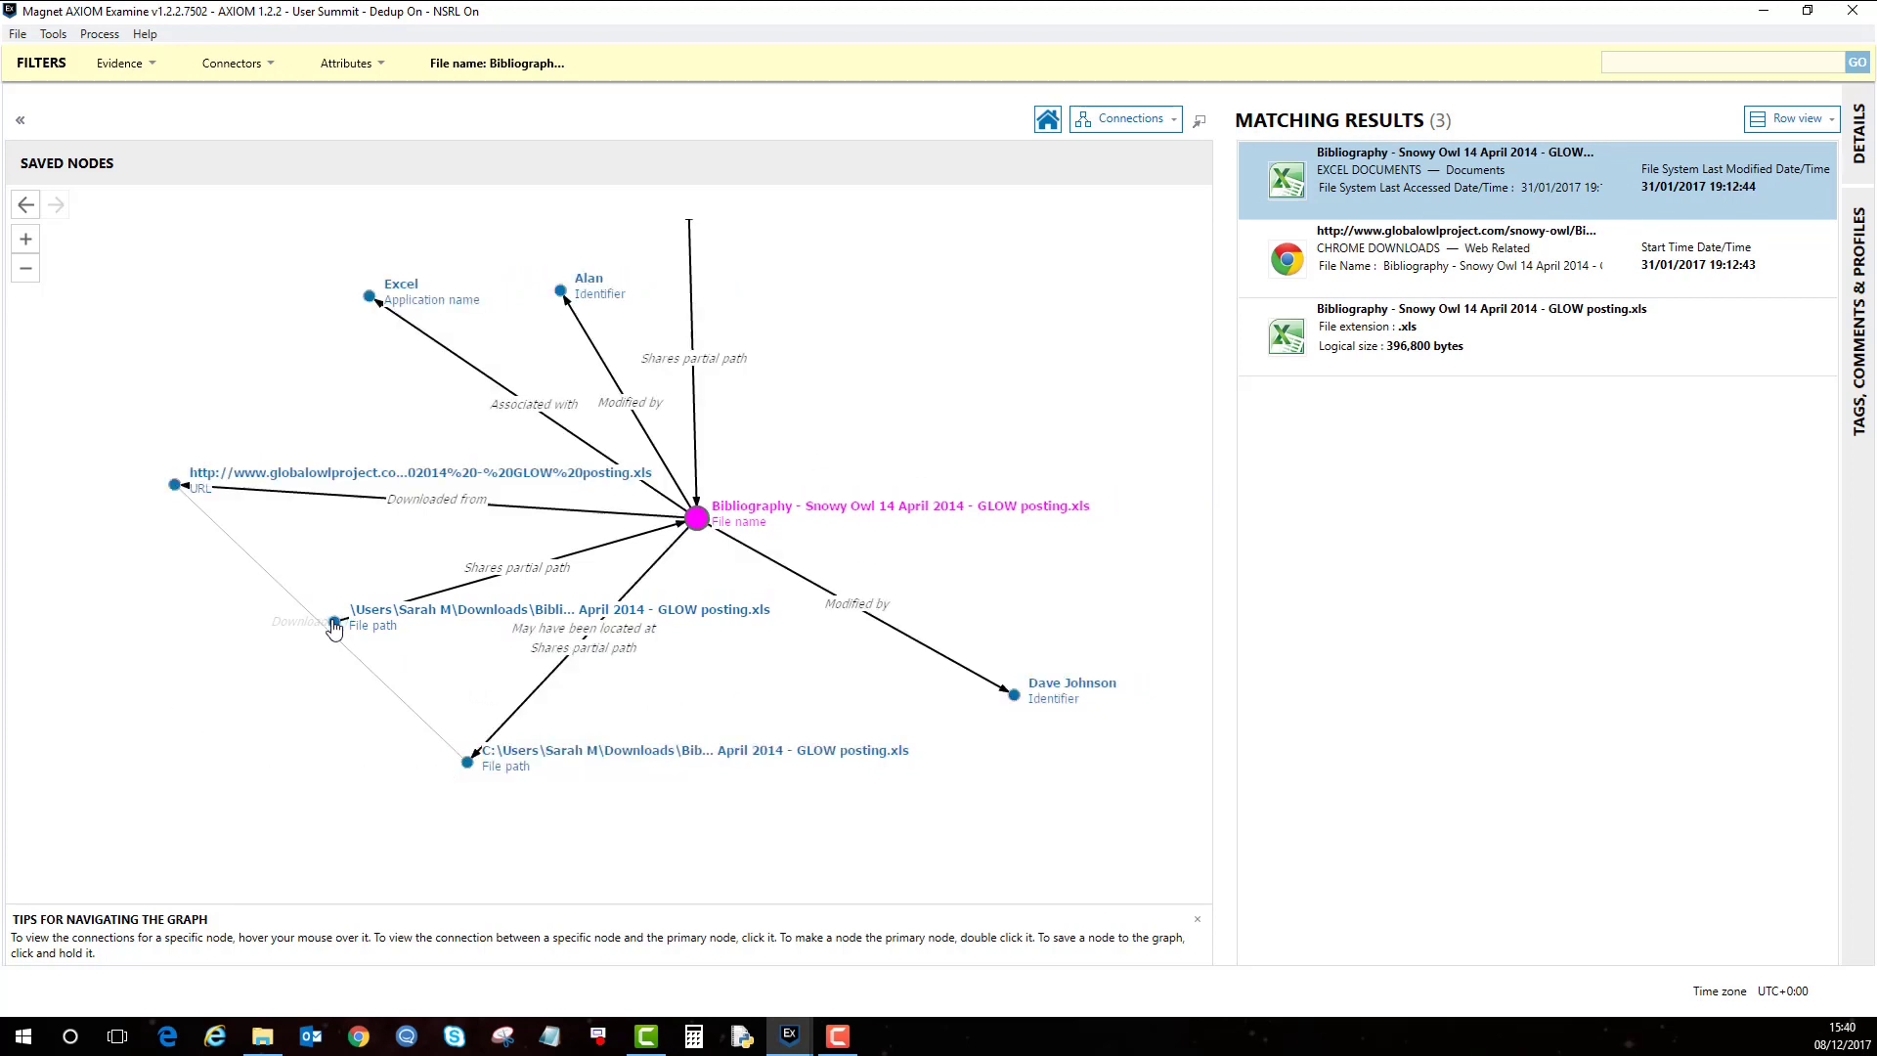
pyautogui.doubleClick(334, 623)
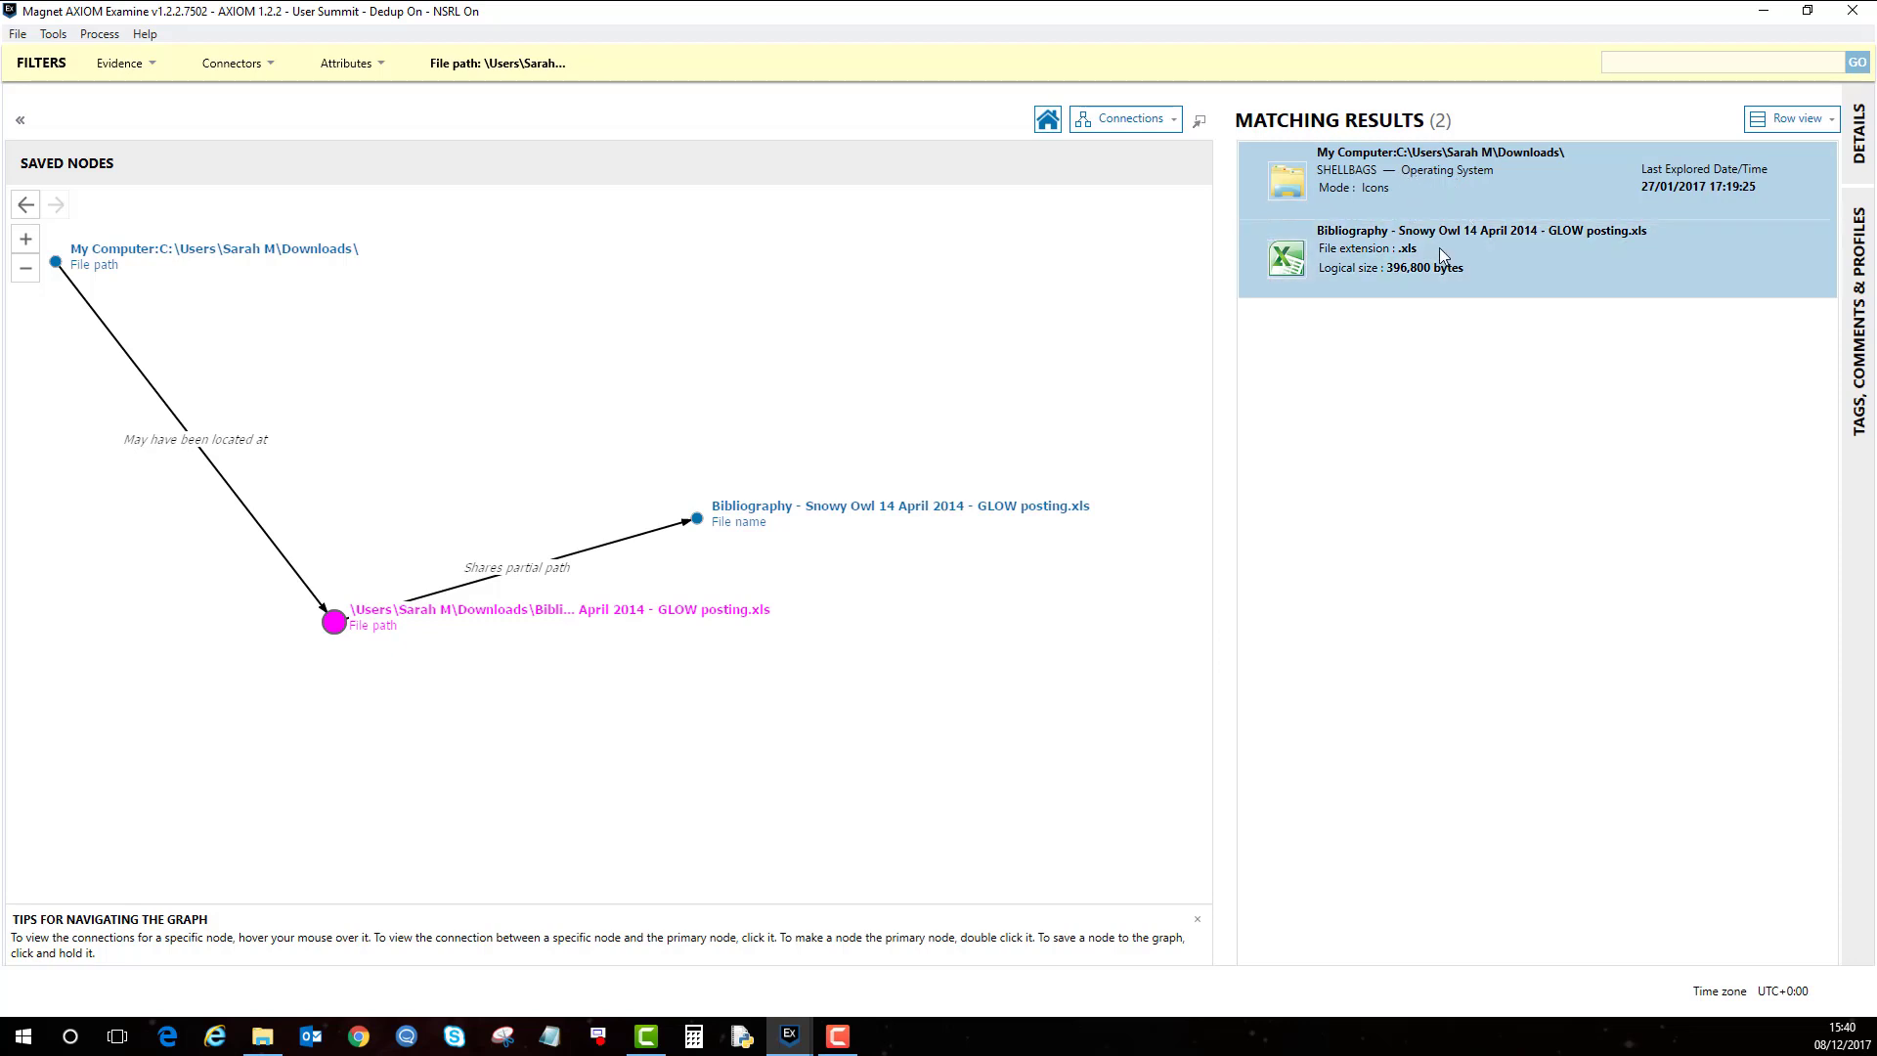
pyautogui.moveTo(528, 423); pyautogui.dragTo(595, 531)
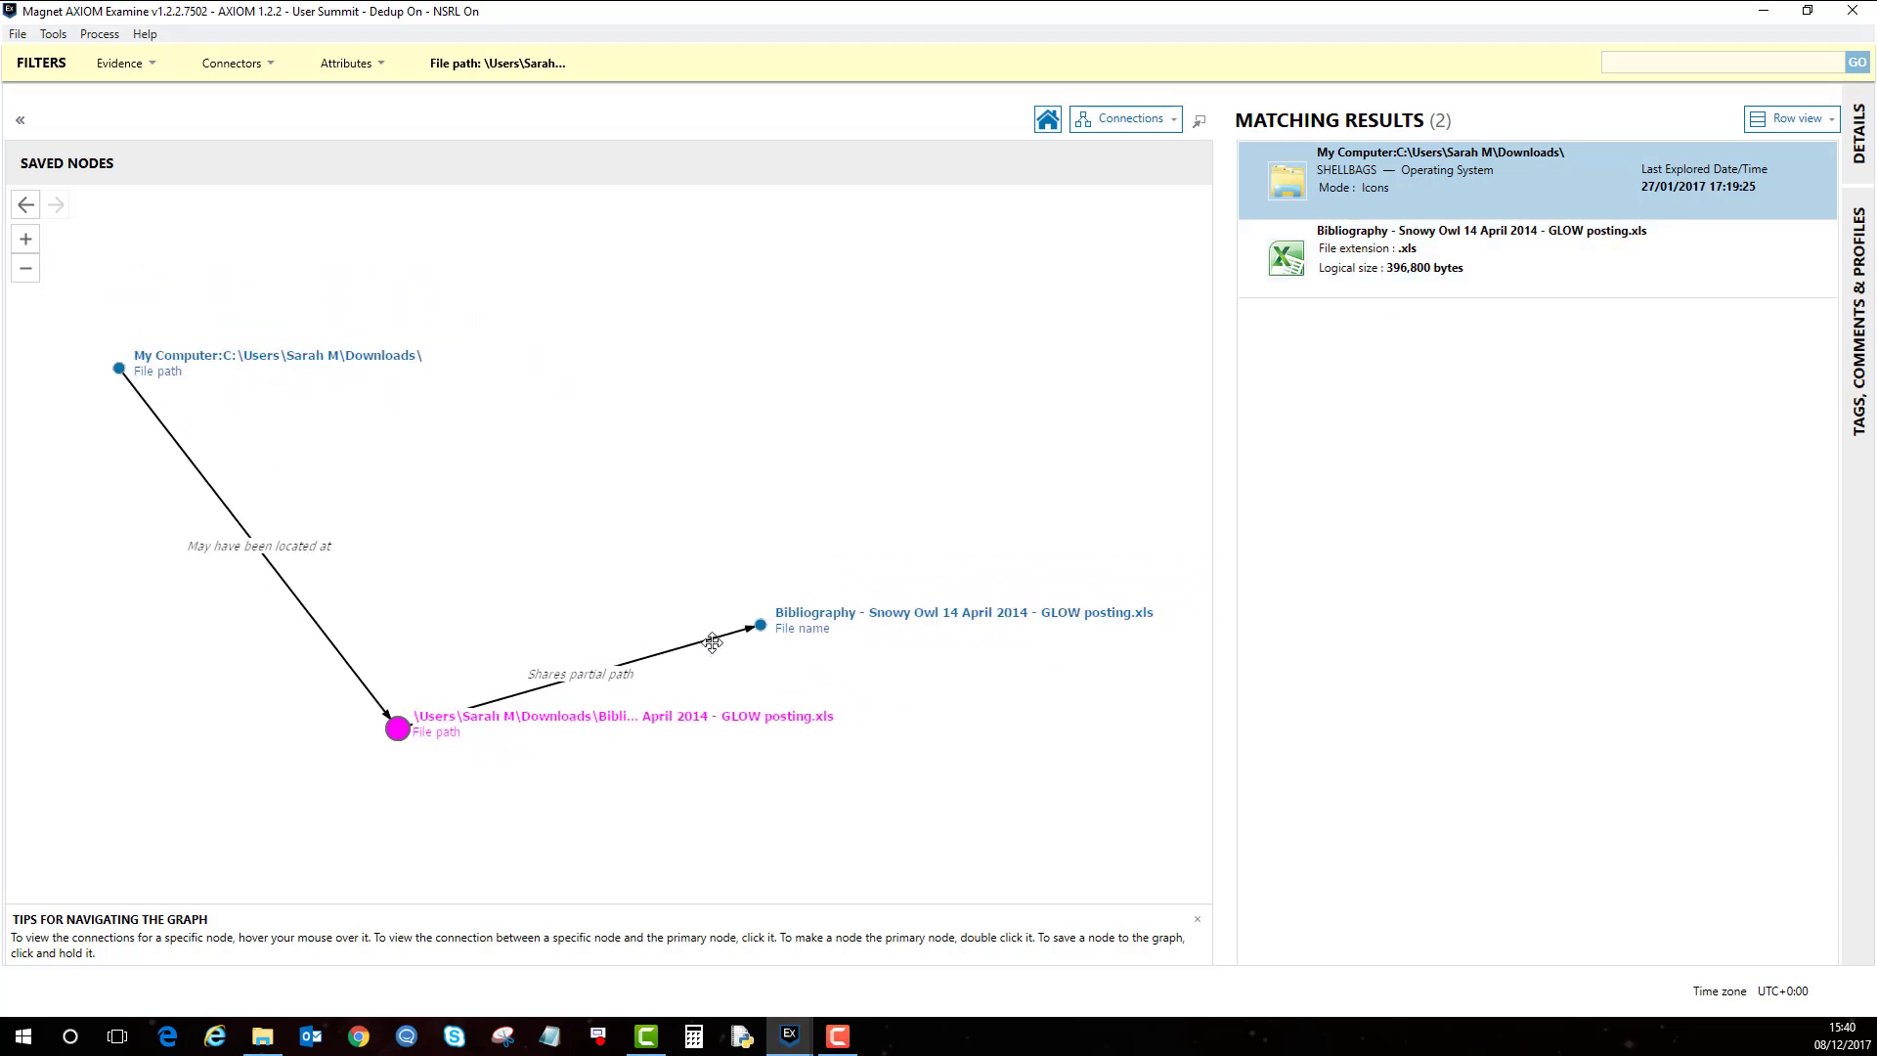
# Re-center the graph on the Bibliography file, spreading out the identifier, C:\ path and HD1.E01 nodes
pyautogui.doubleClick(763, 637)
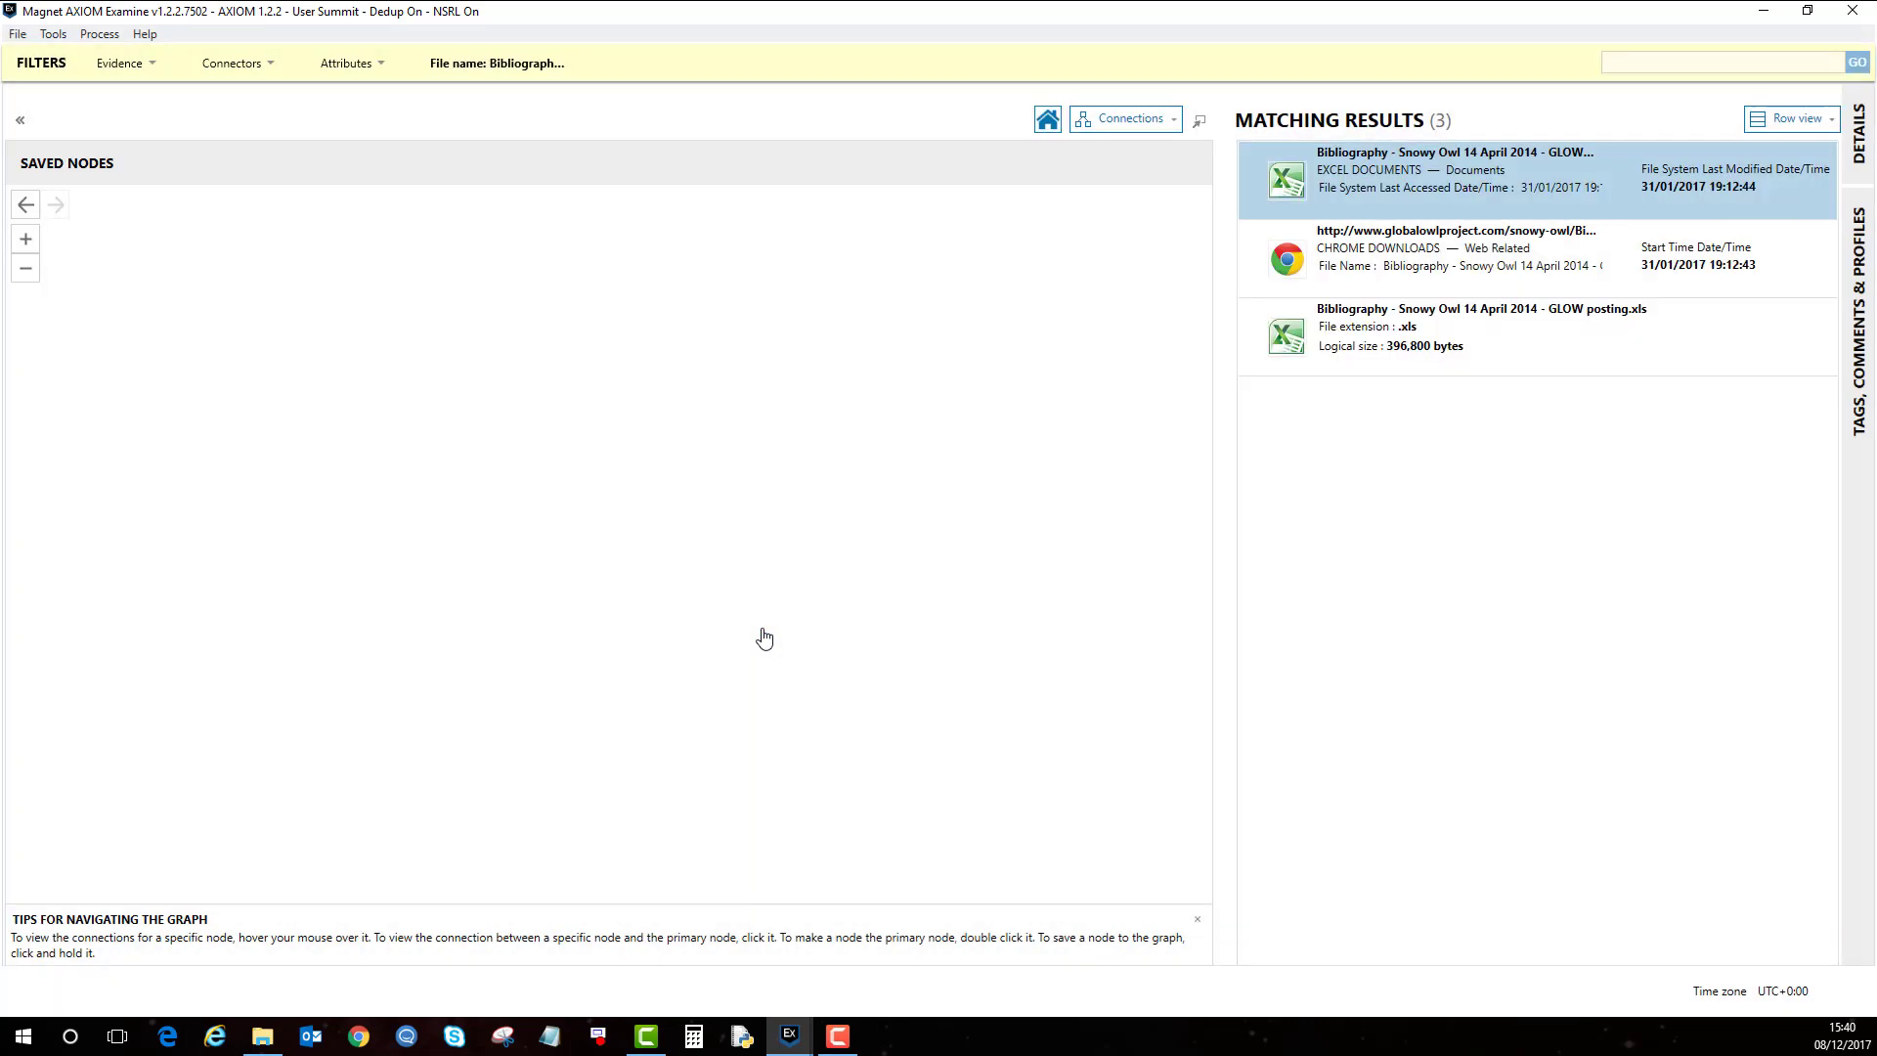
pyautogui.moveTo(925, 536); pyautogui.dragTo(917, 410)
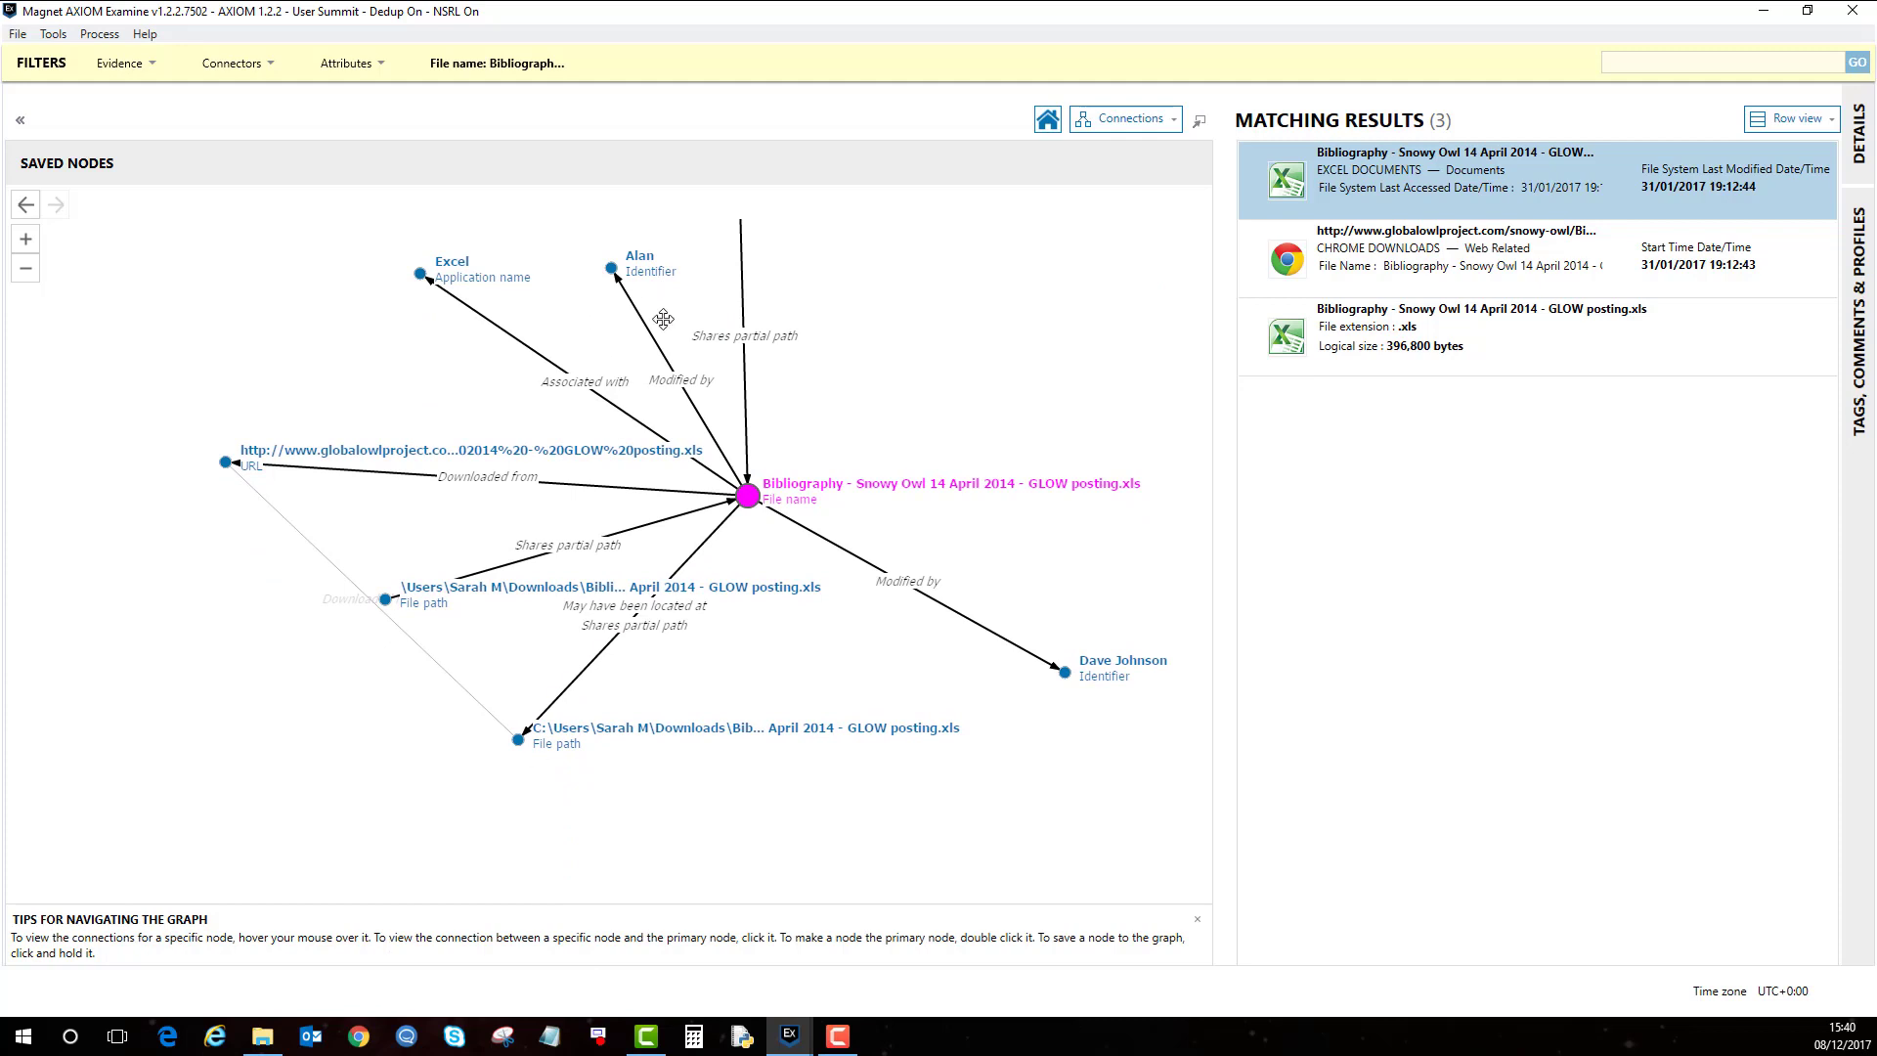
pyautogui.moveTo(614, 265); pyautogui.dragTo(1024, 291)
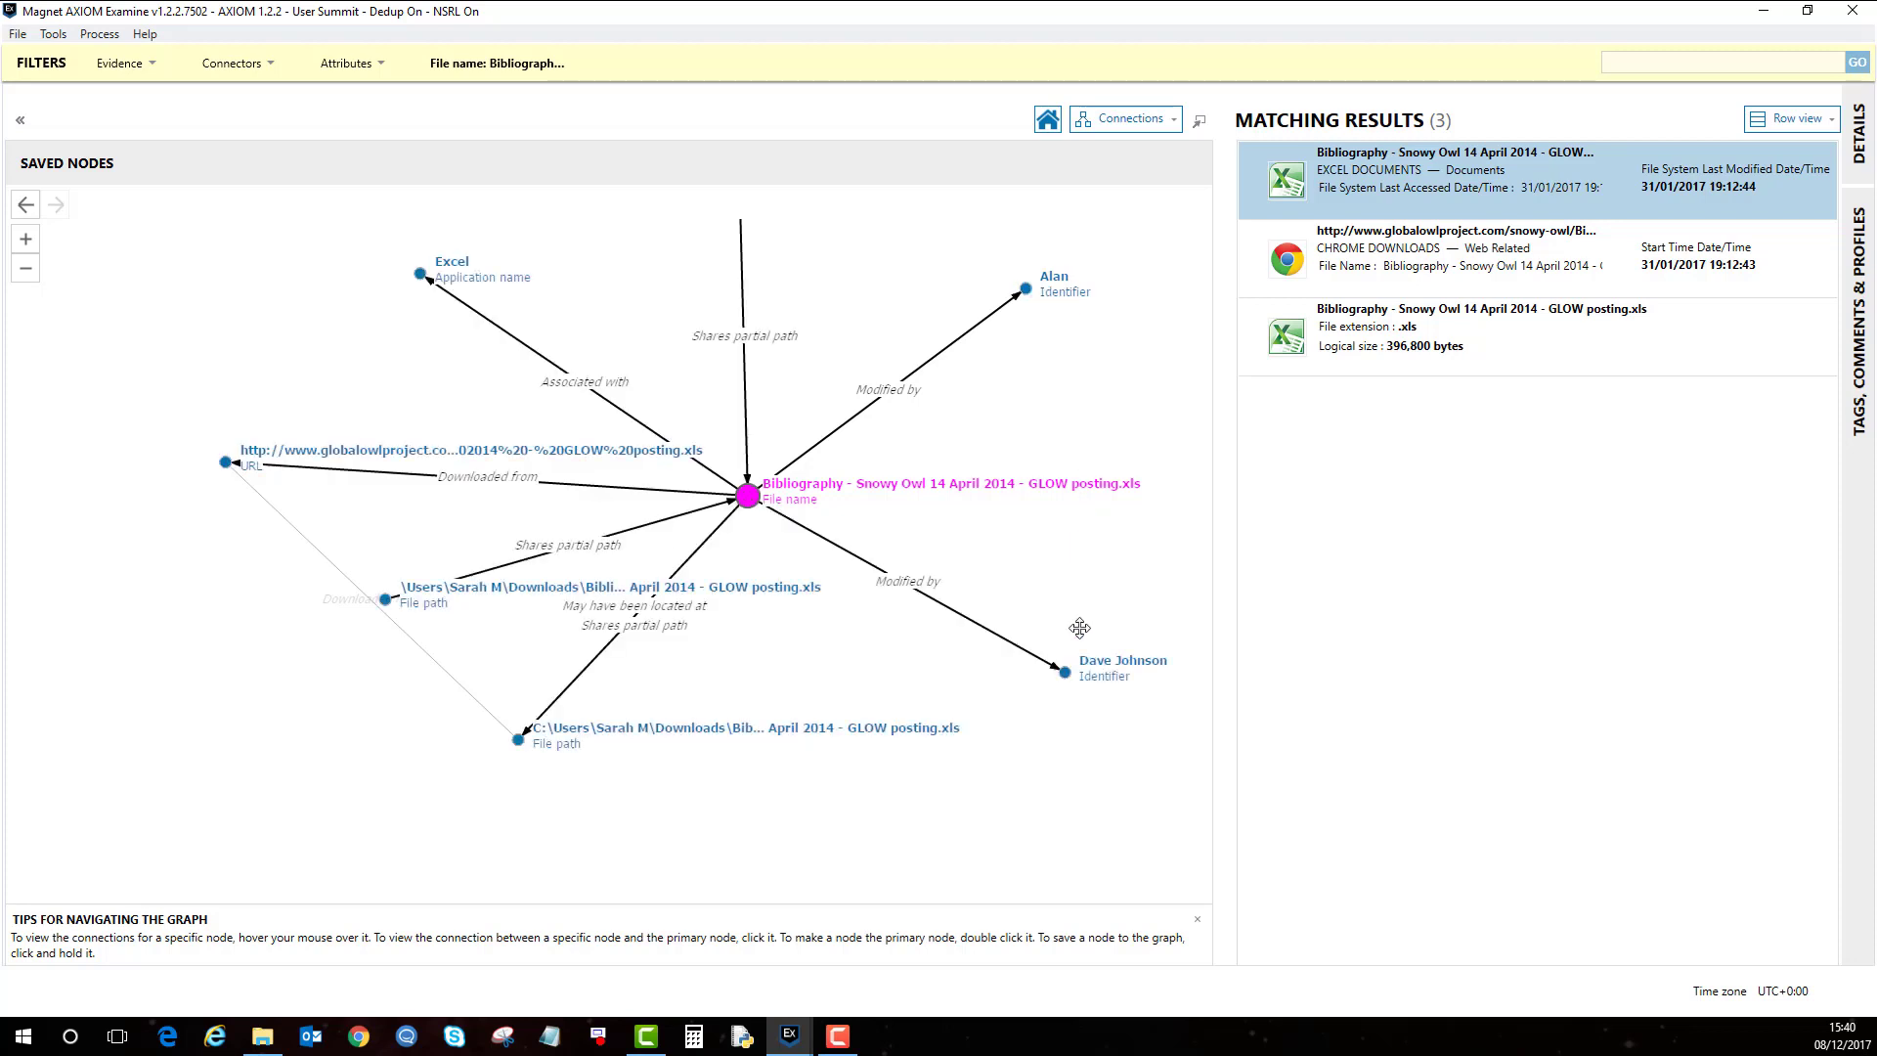
pyautogui.moveTo(518, 741); pyautogui.dragTo(583, 806)
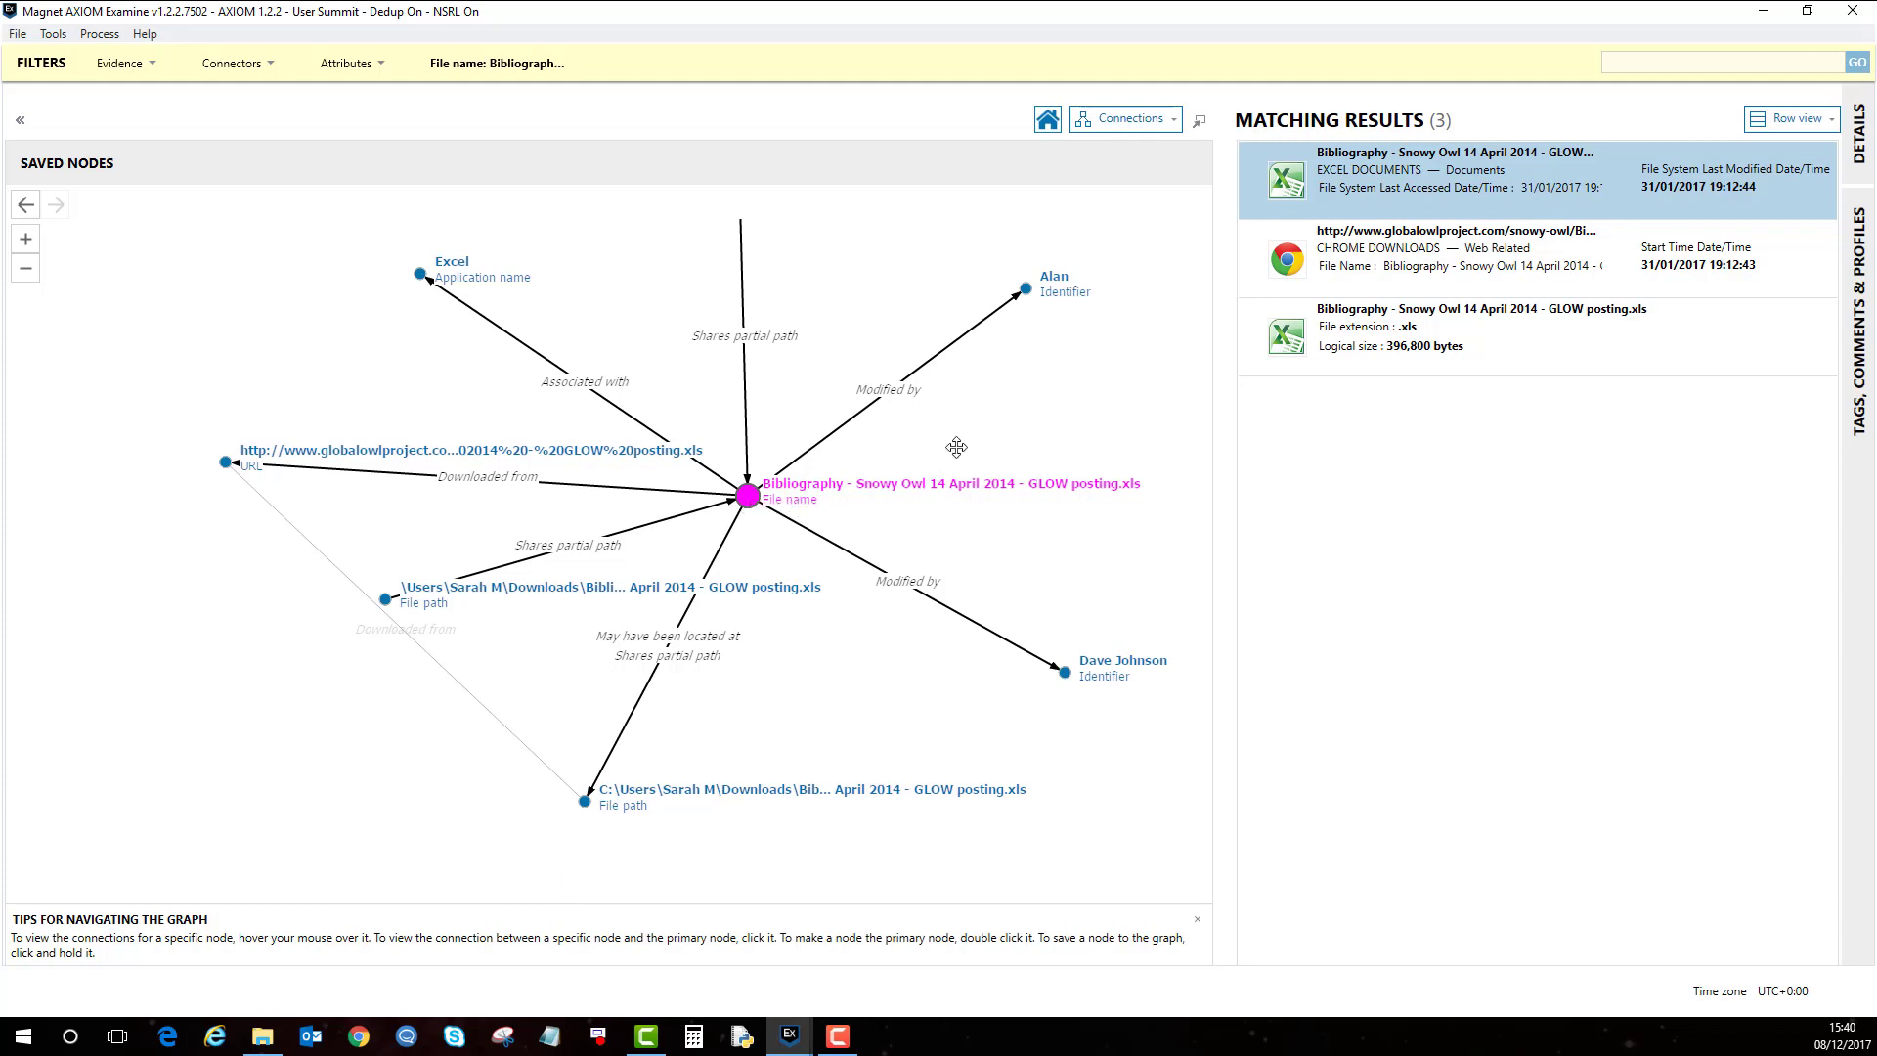
pyautogui.moveTo(958, 440); pyautogui.dragTo(906, 496)
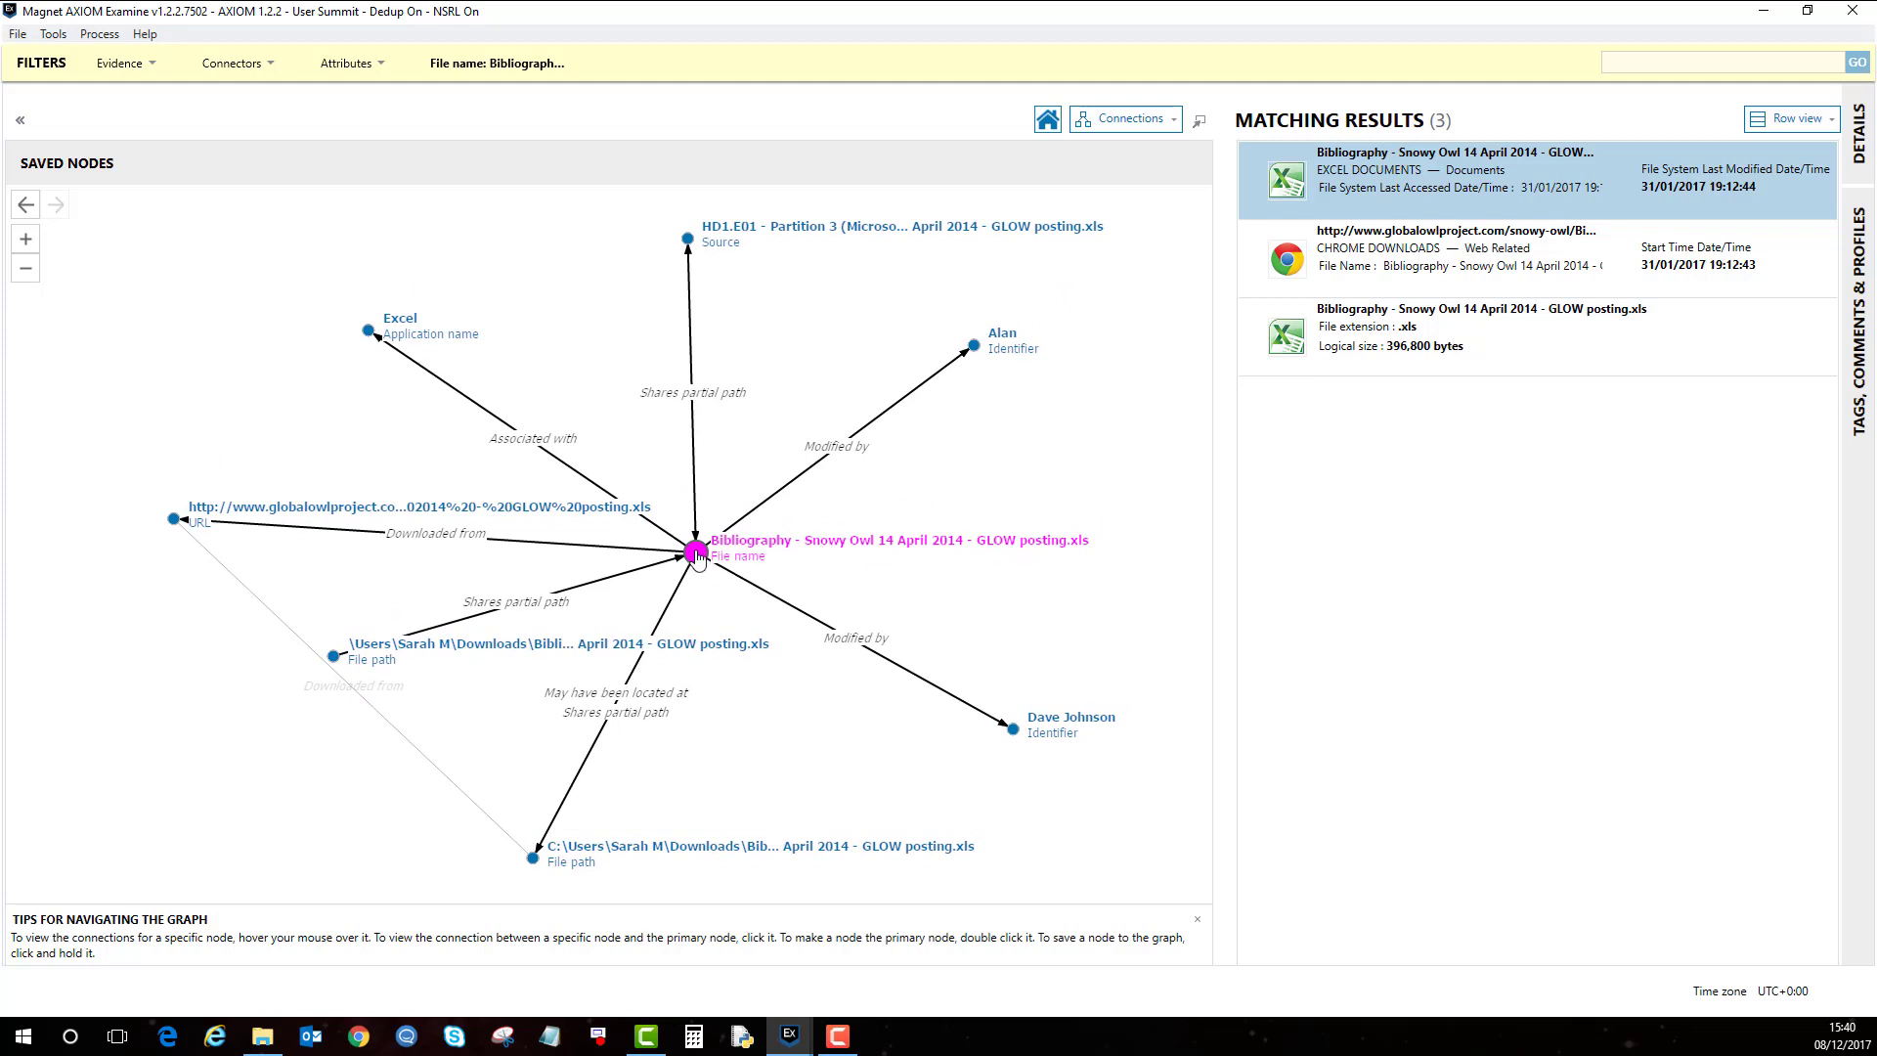
# Save the Bibliography file node to Saved Nodes and switch to the Artifacts evidence list
pyautogui.click(697, 559)
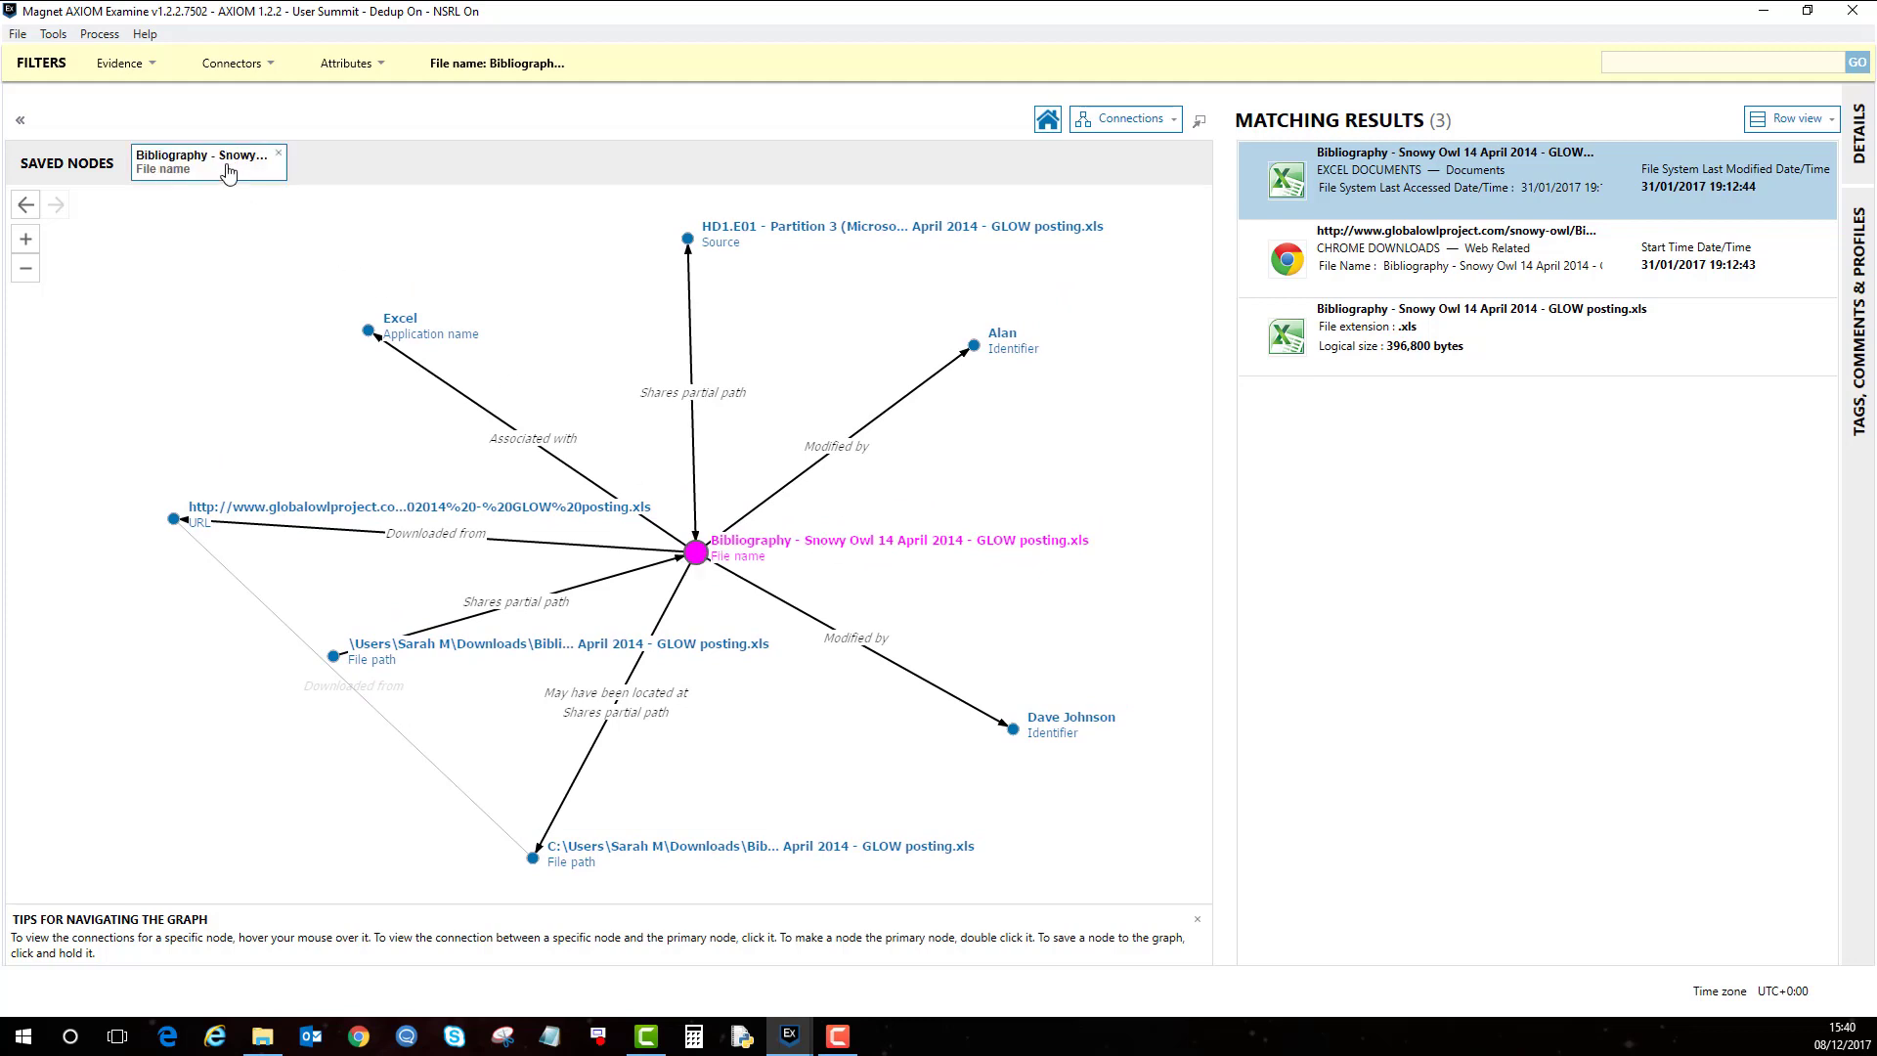
pyautogui.click(1124, 119)
pyautogui.click(1124, 158)
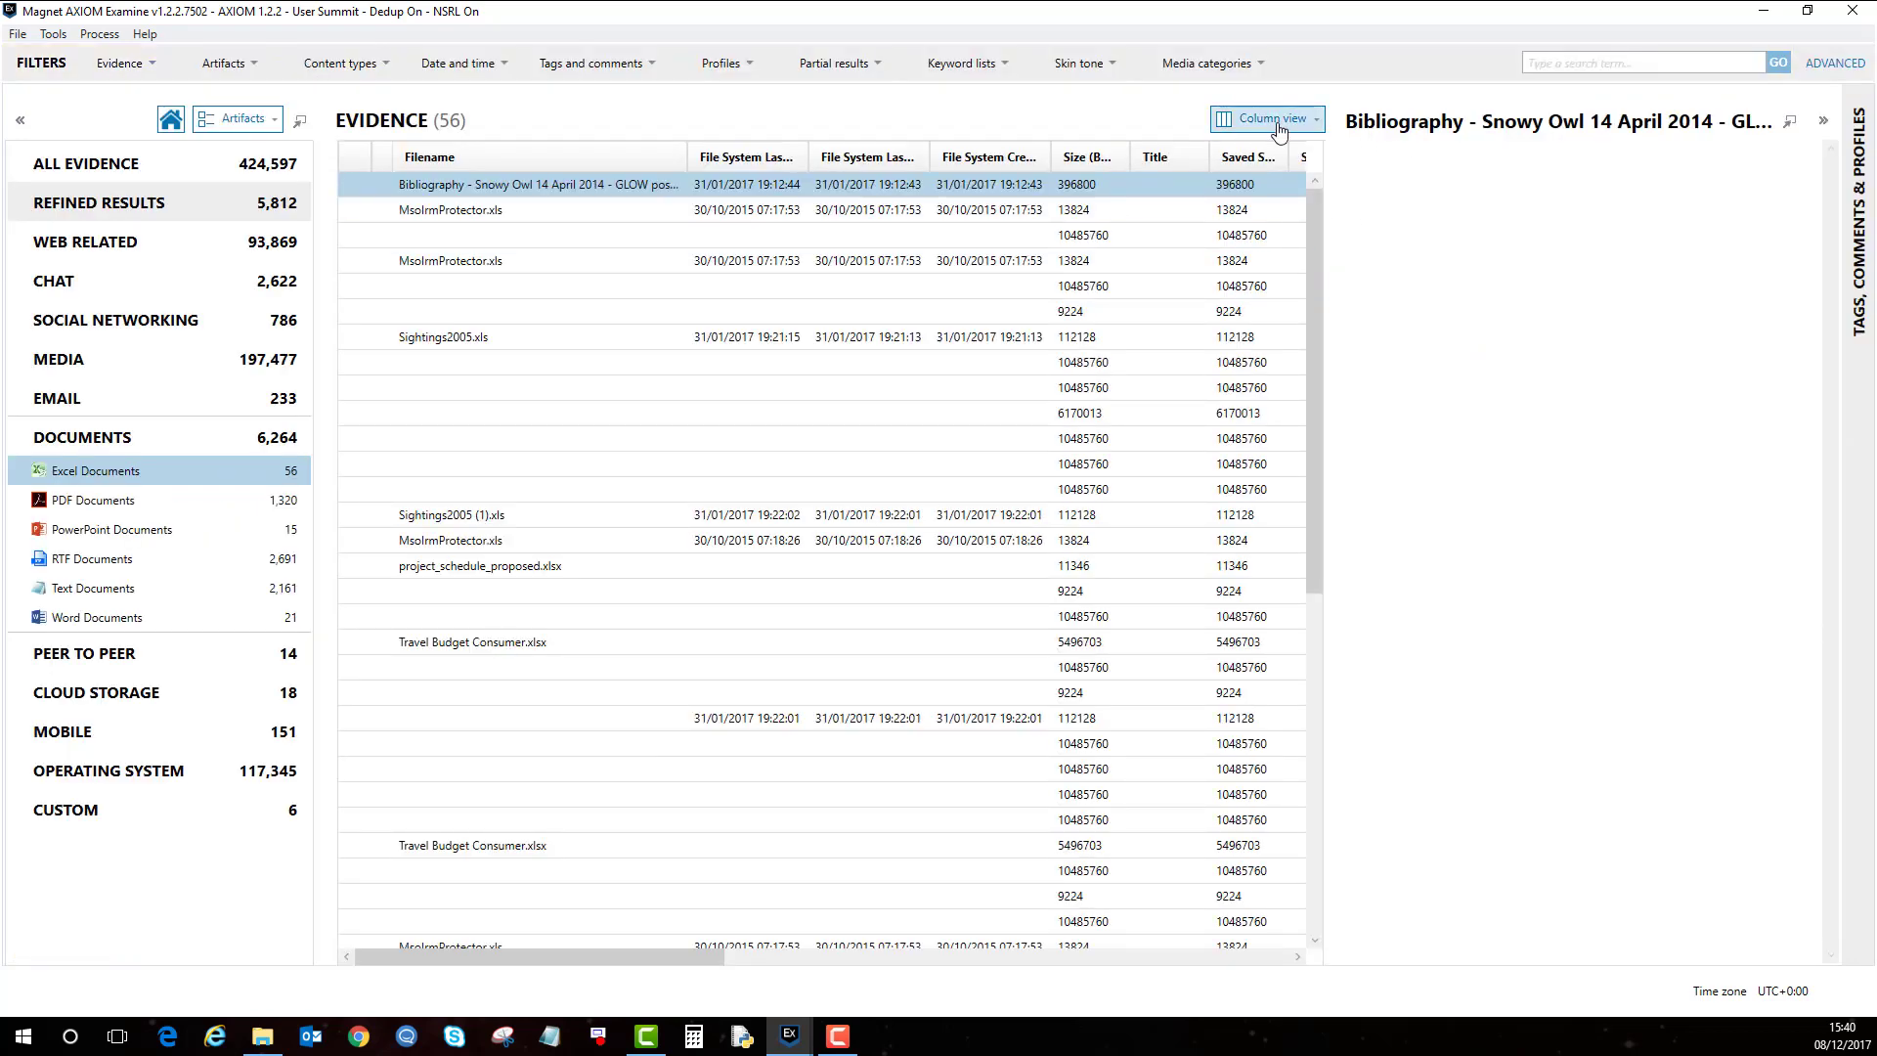
# Glance at the evidence list layout options unchanged and return to the Connections graph
pyautogui.click(1279, 127)
pyautogui.click(606, 119)
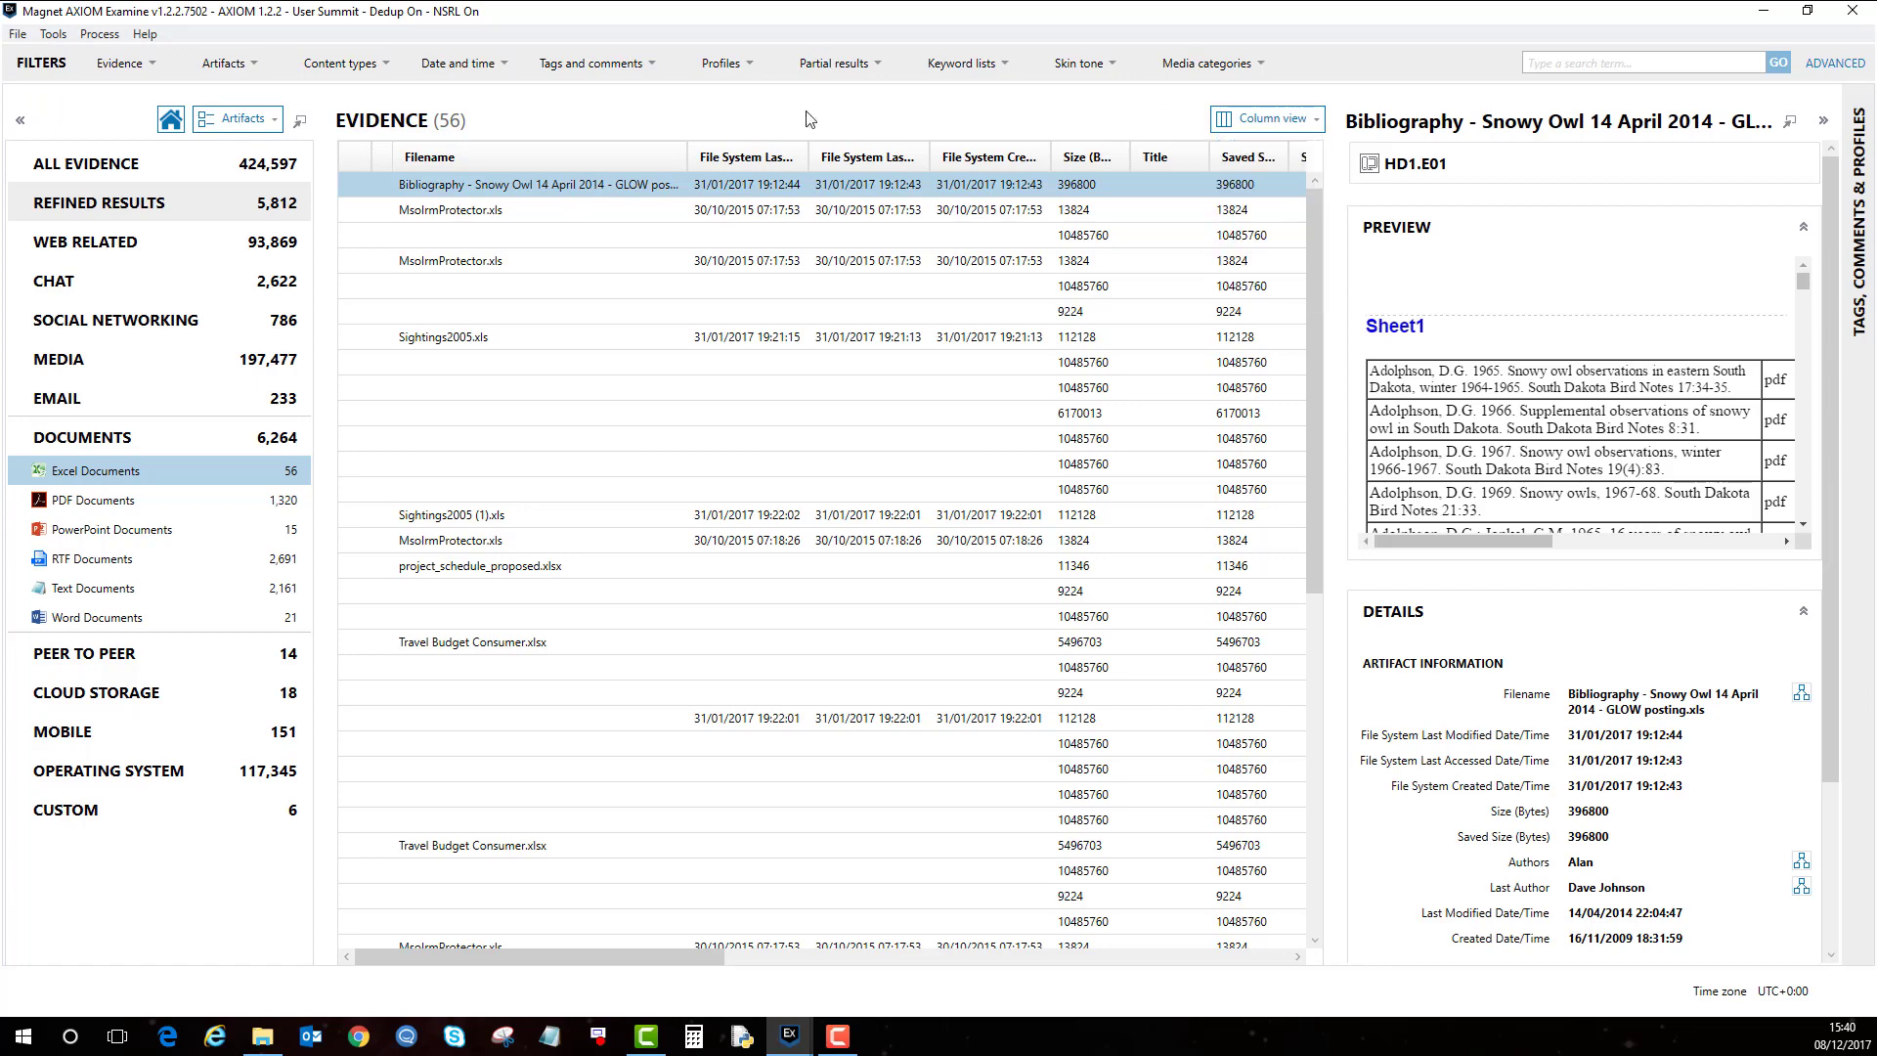
pyautogui.click(239, 118)
pyautogui.click(249, 174)
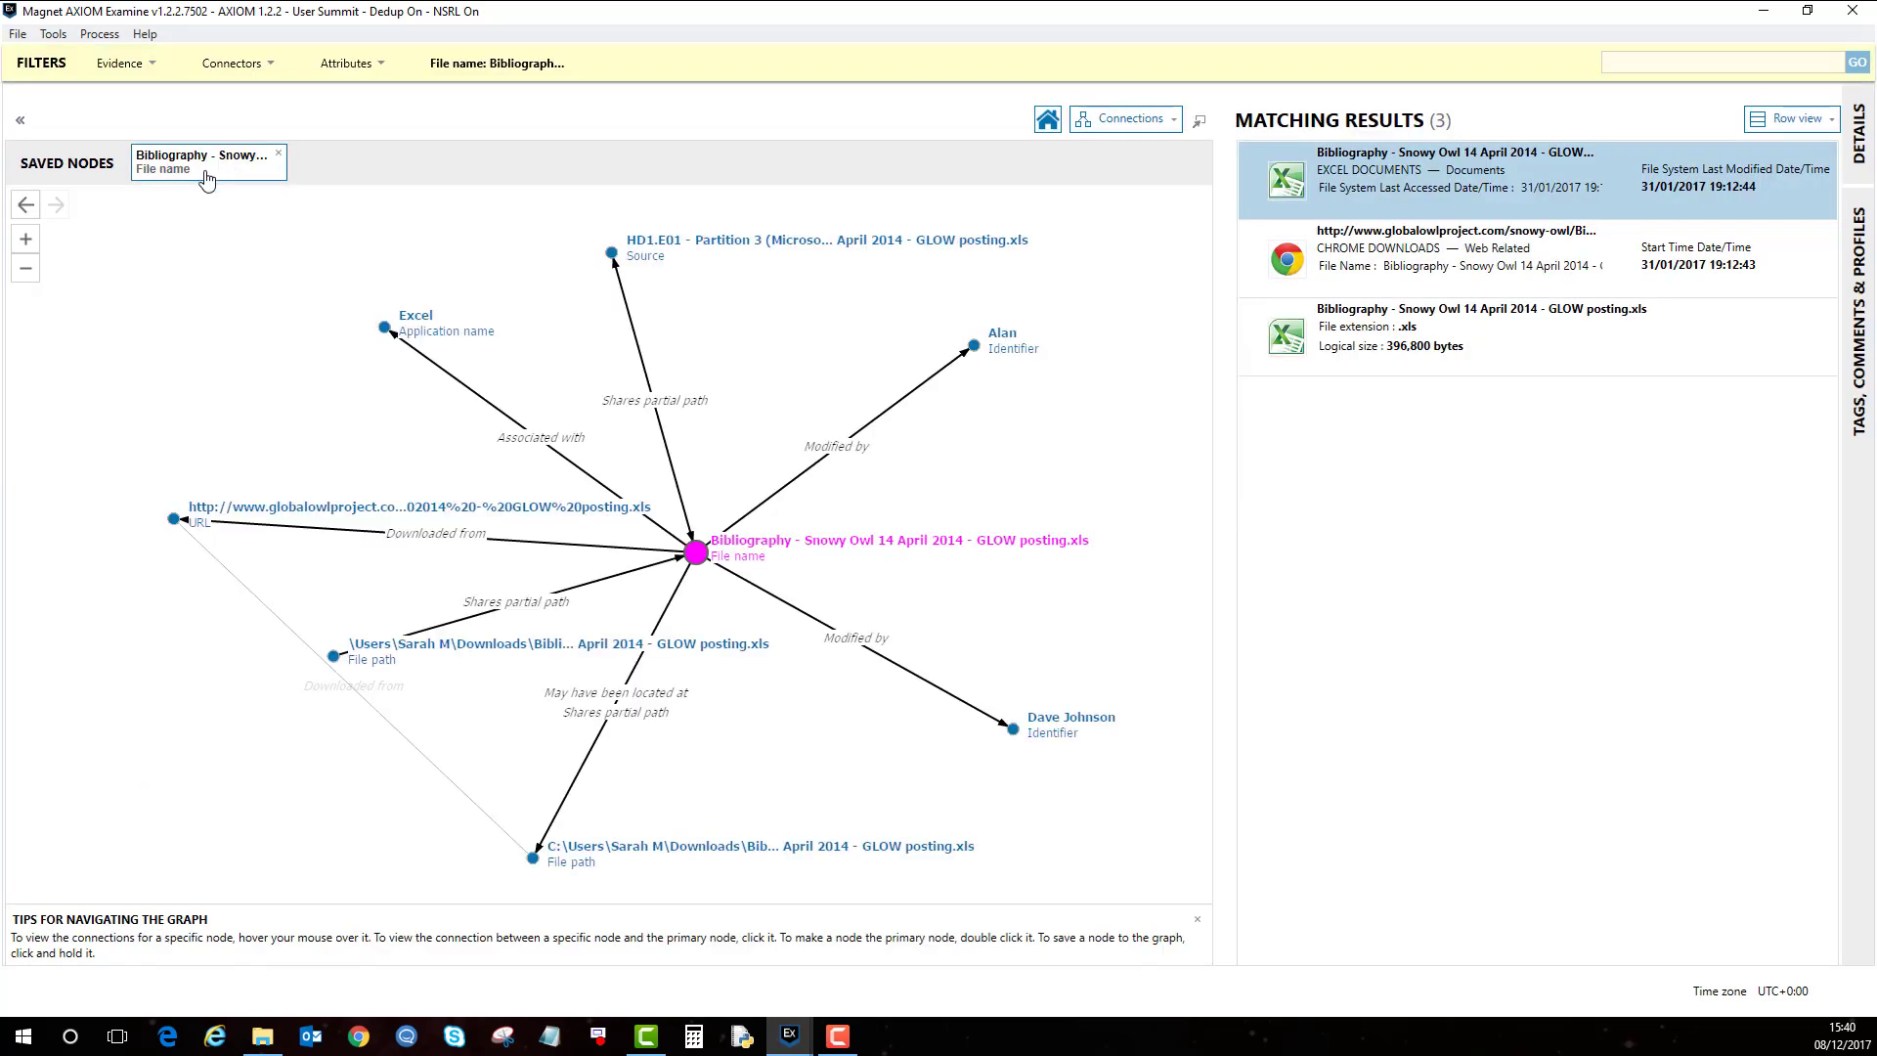
# Review the Bibliography node's options and the view list without changing anything
pyautogui.rightClick(696, 564)
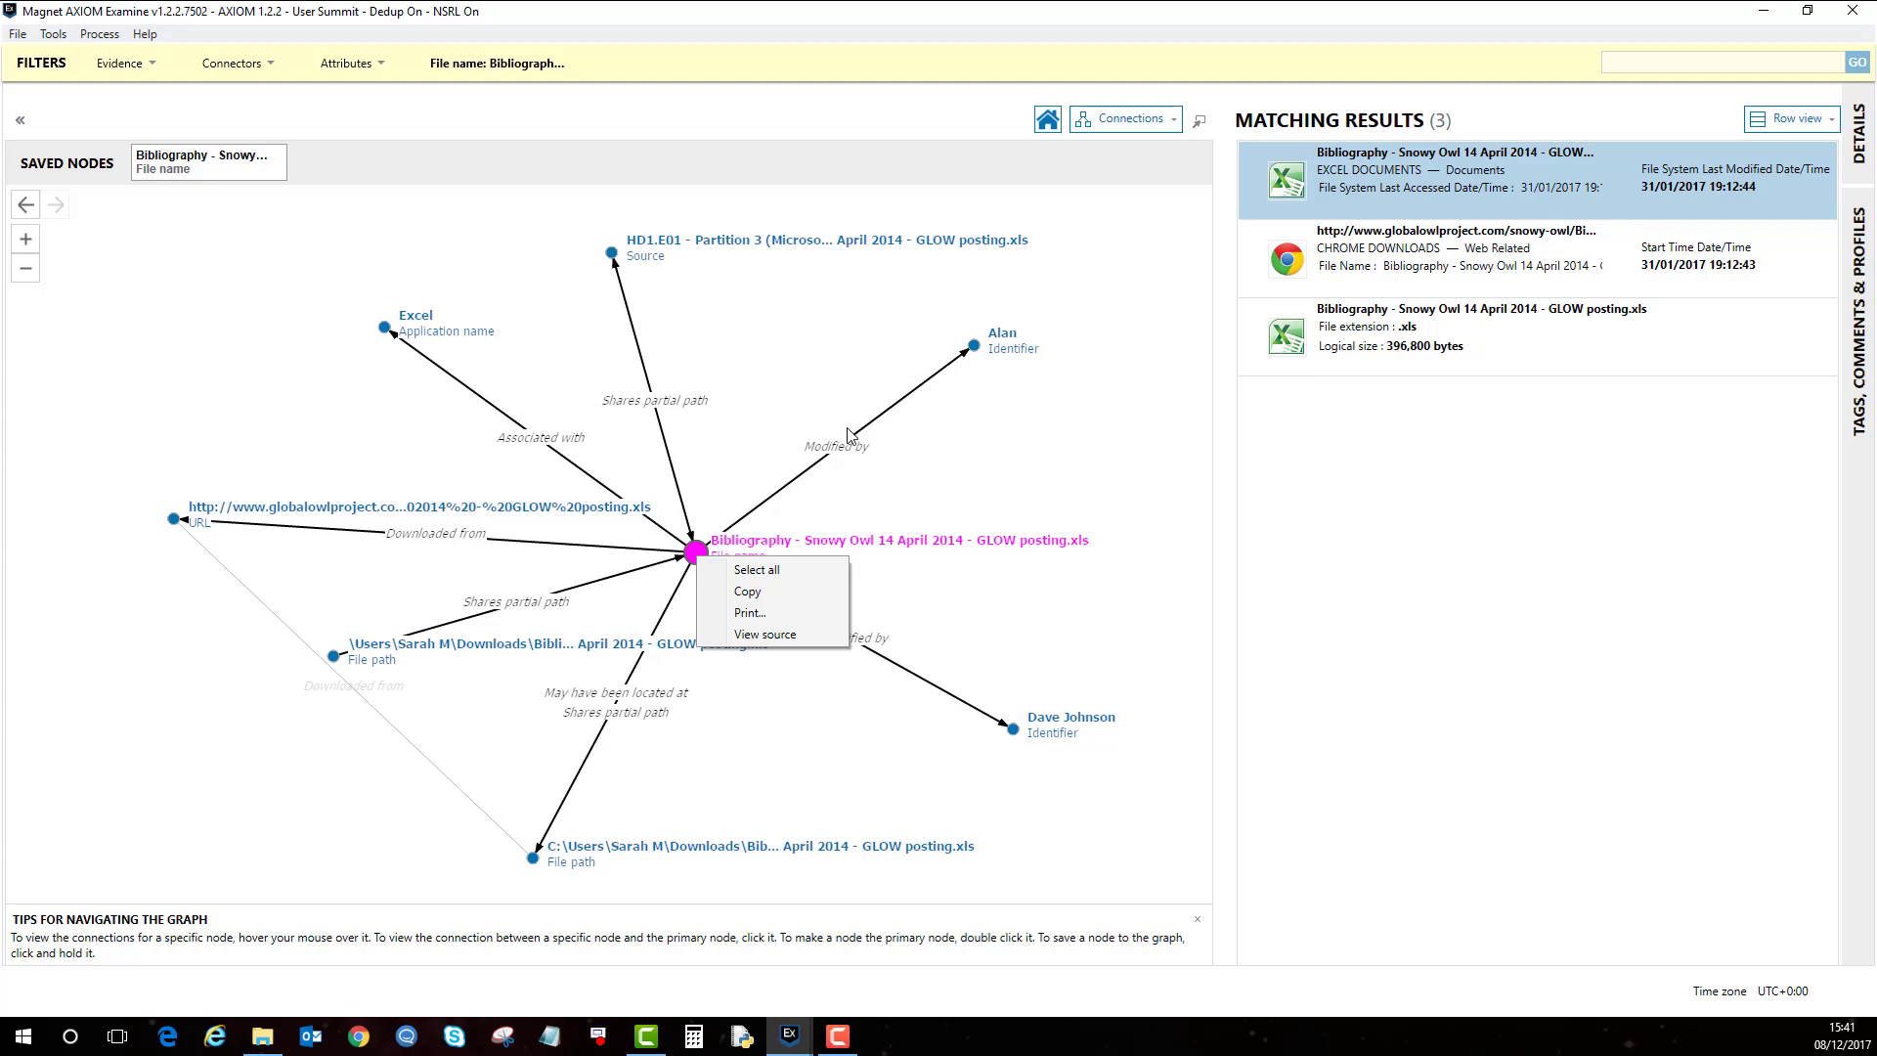
pyautogui.click(1073, 217)
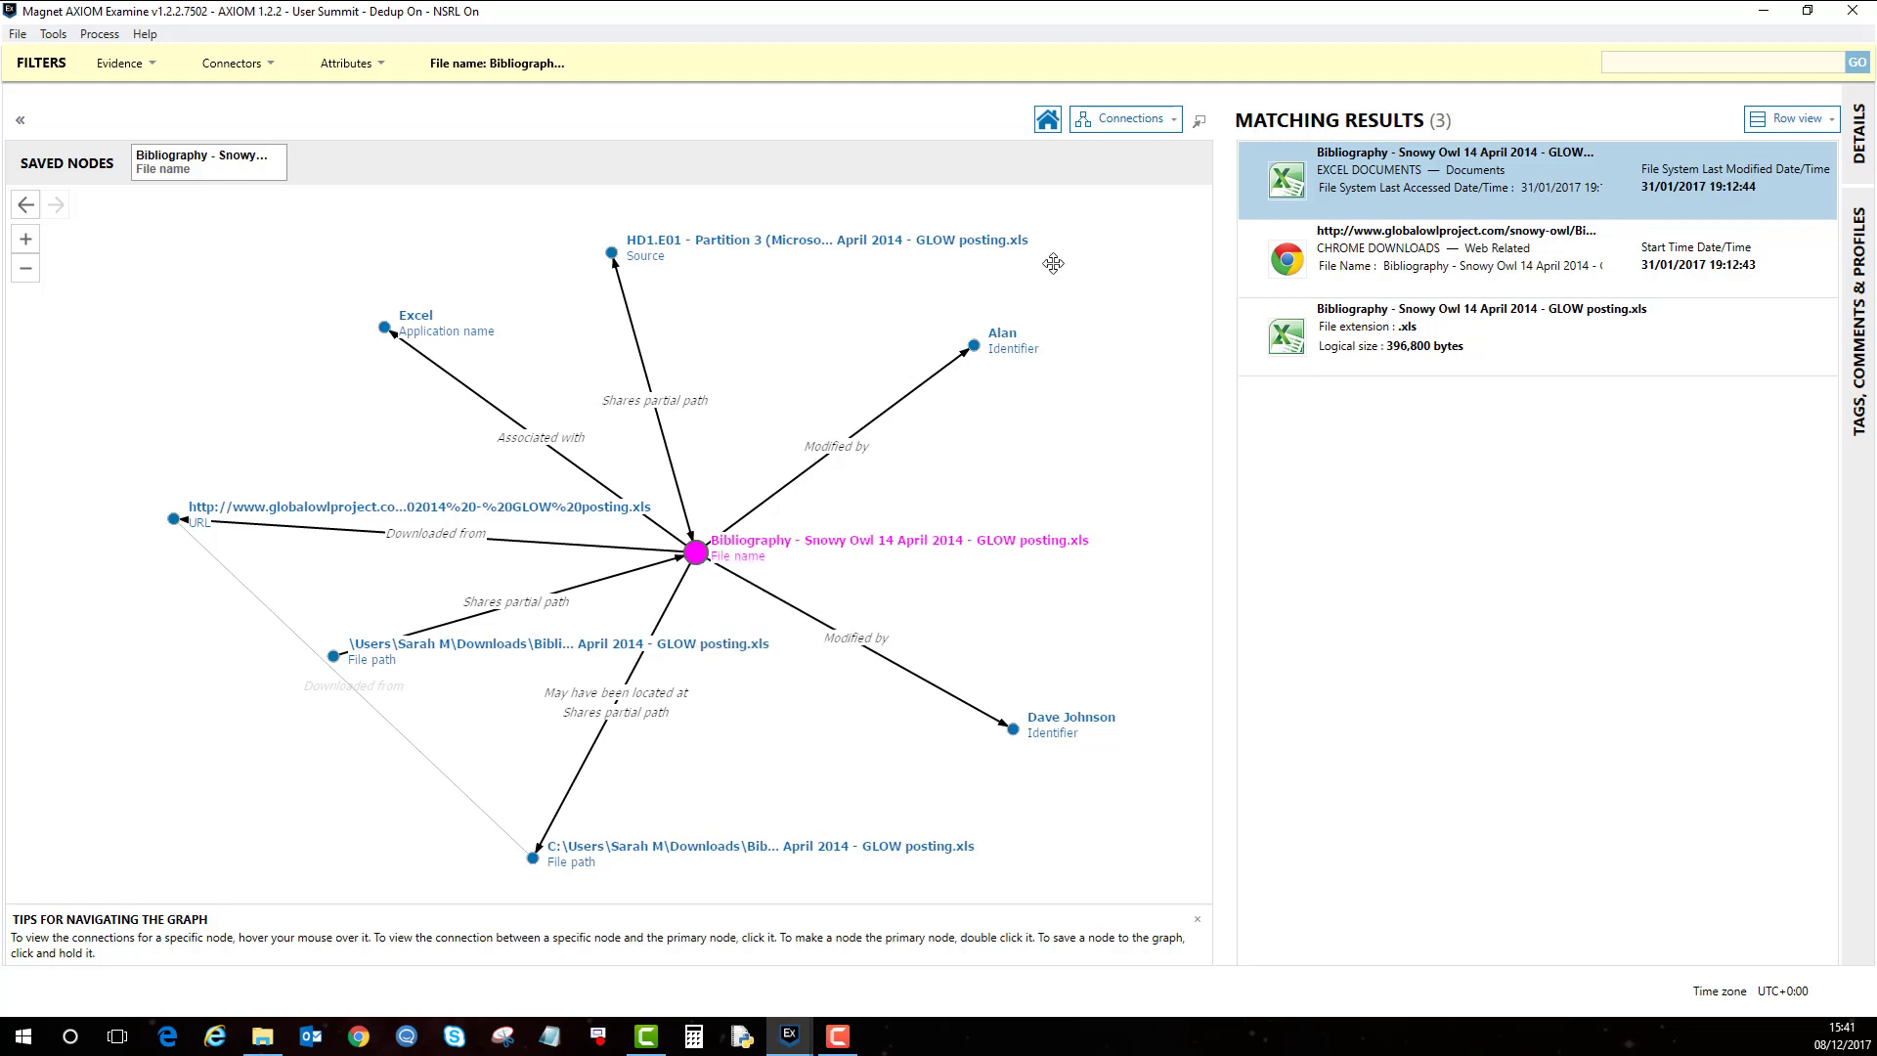
pyautogui.click(1124, 118)
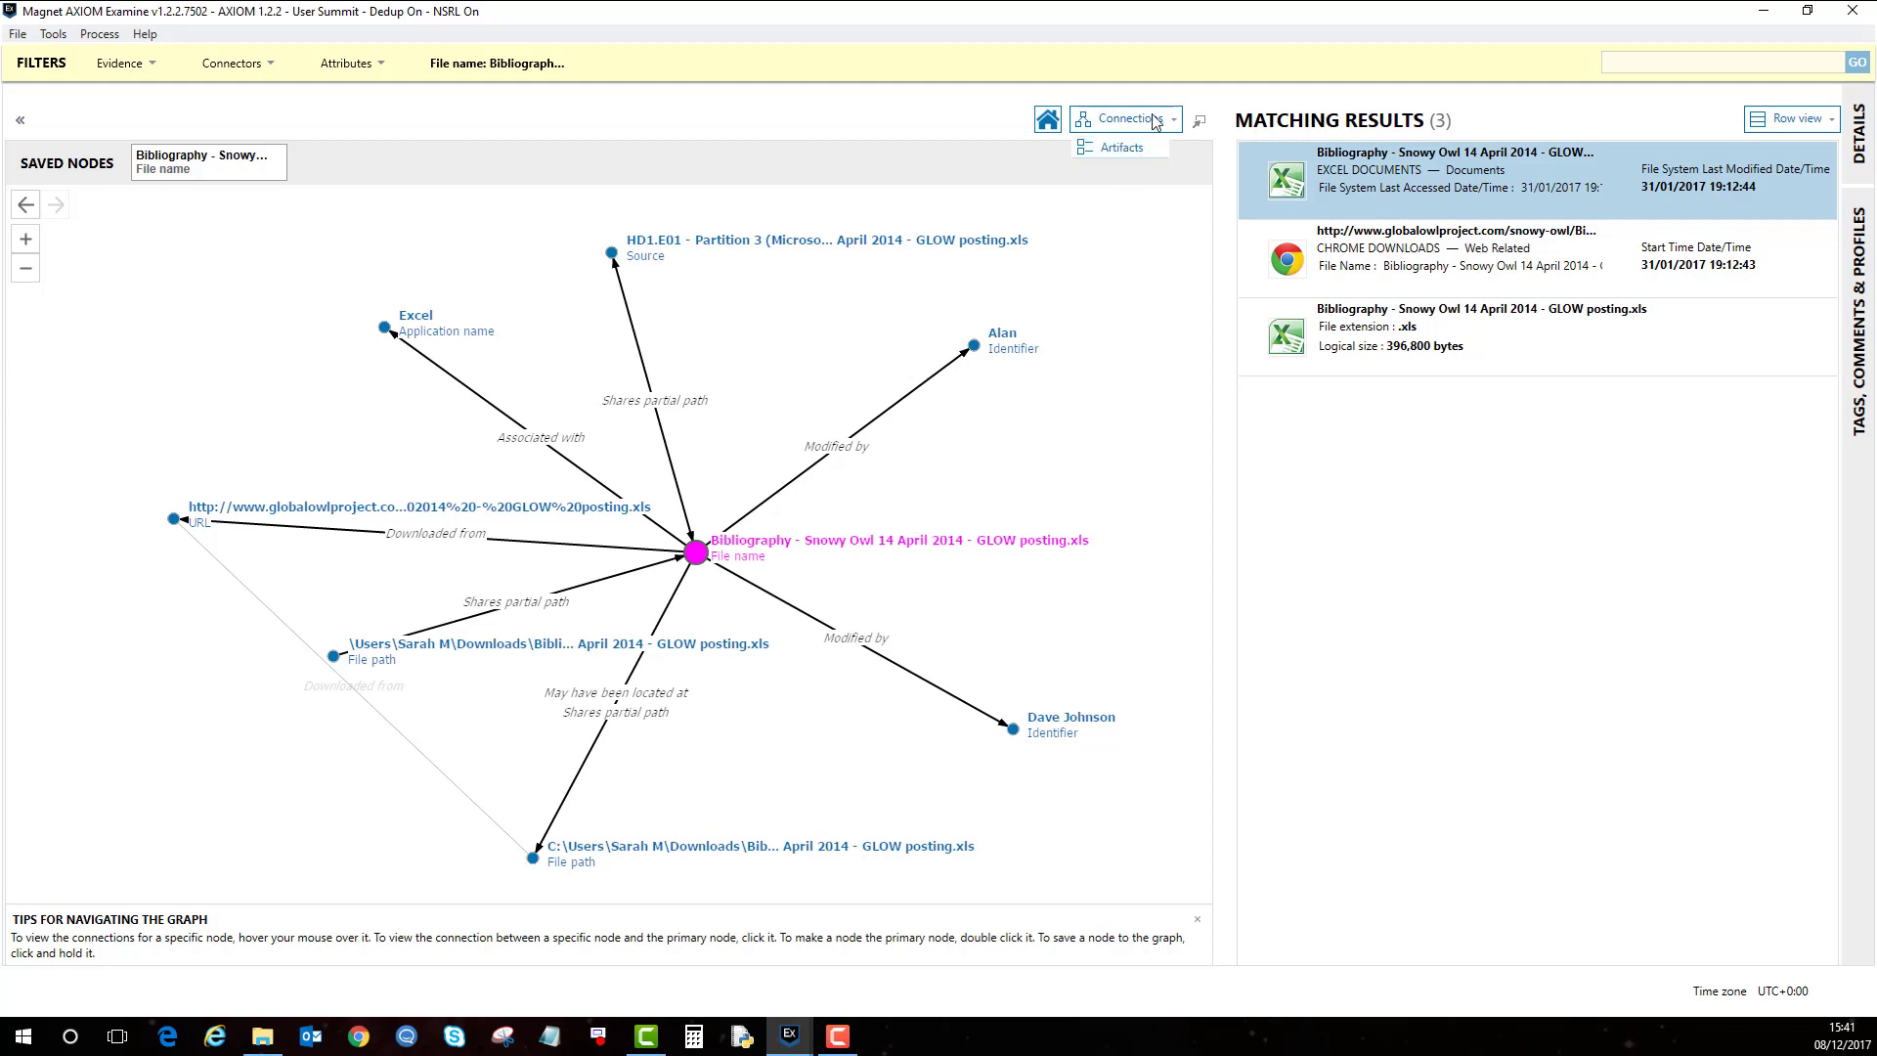
pyautogui.click(578, 117)
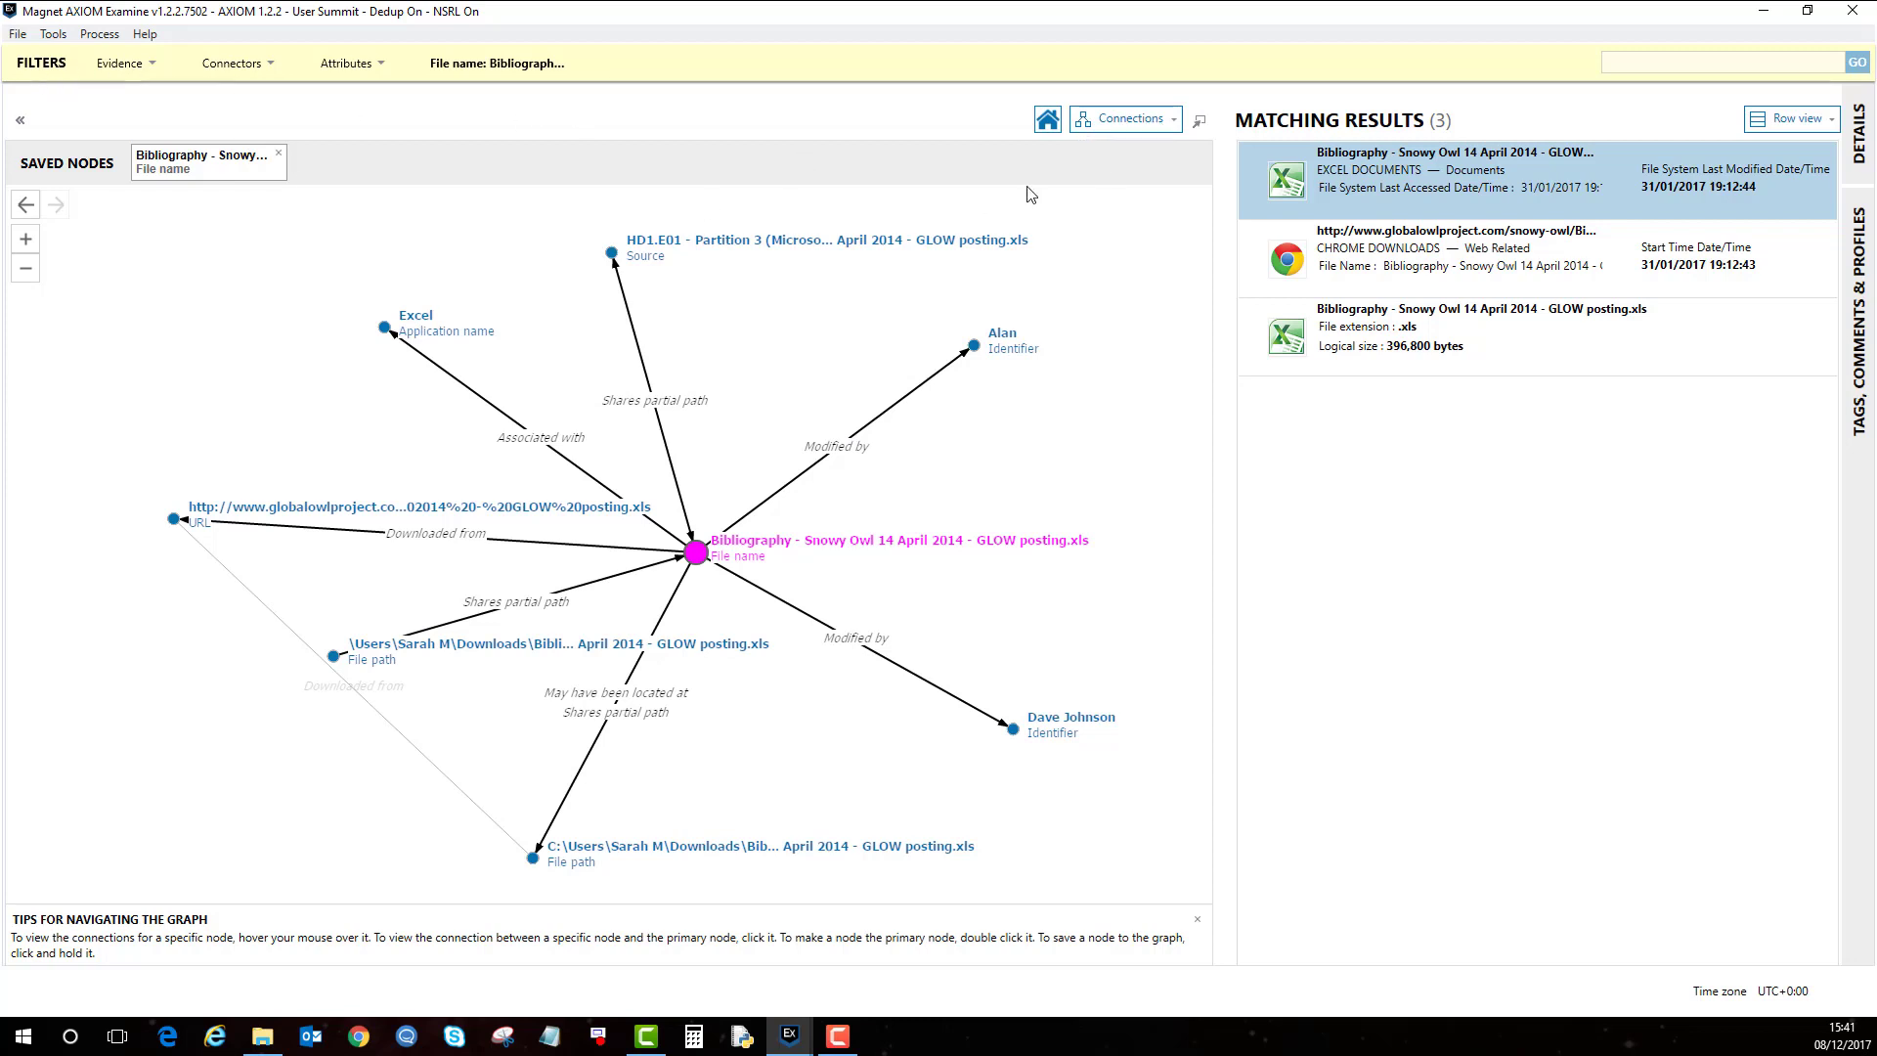
# Return to the Excel Documents artifacts list and bring up Build connections
pyautogui.click(1121, 123)
pyautogui.click(1124, 150)
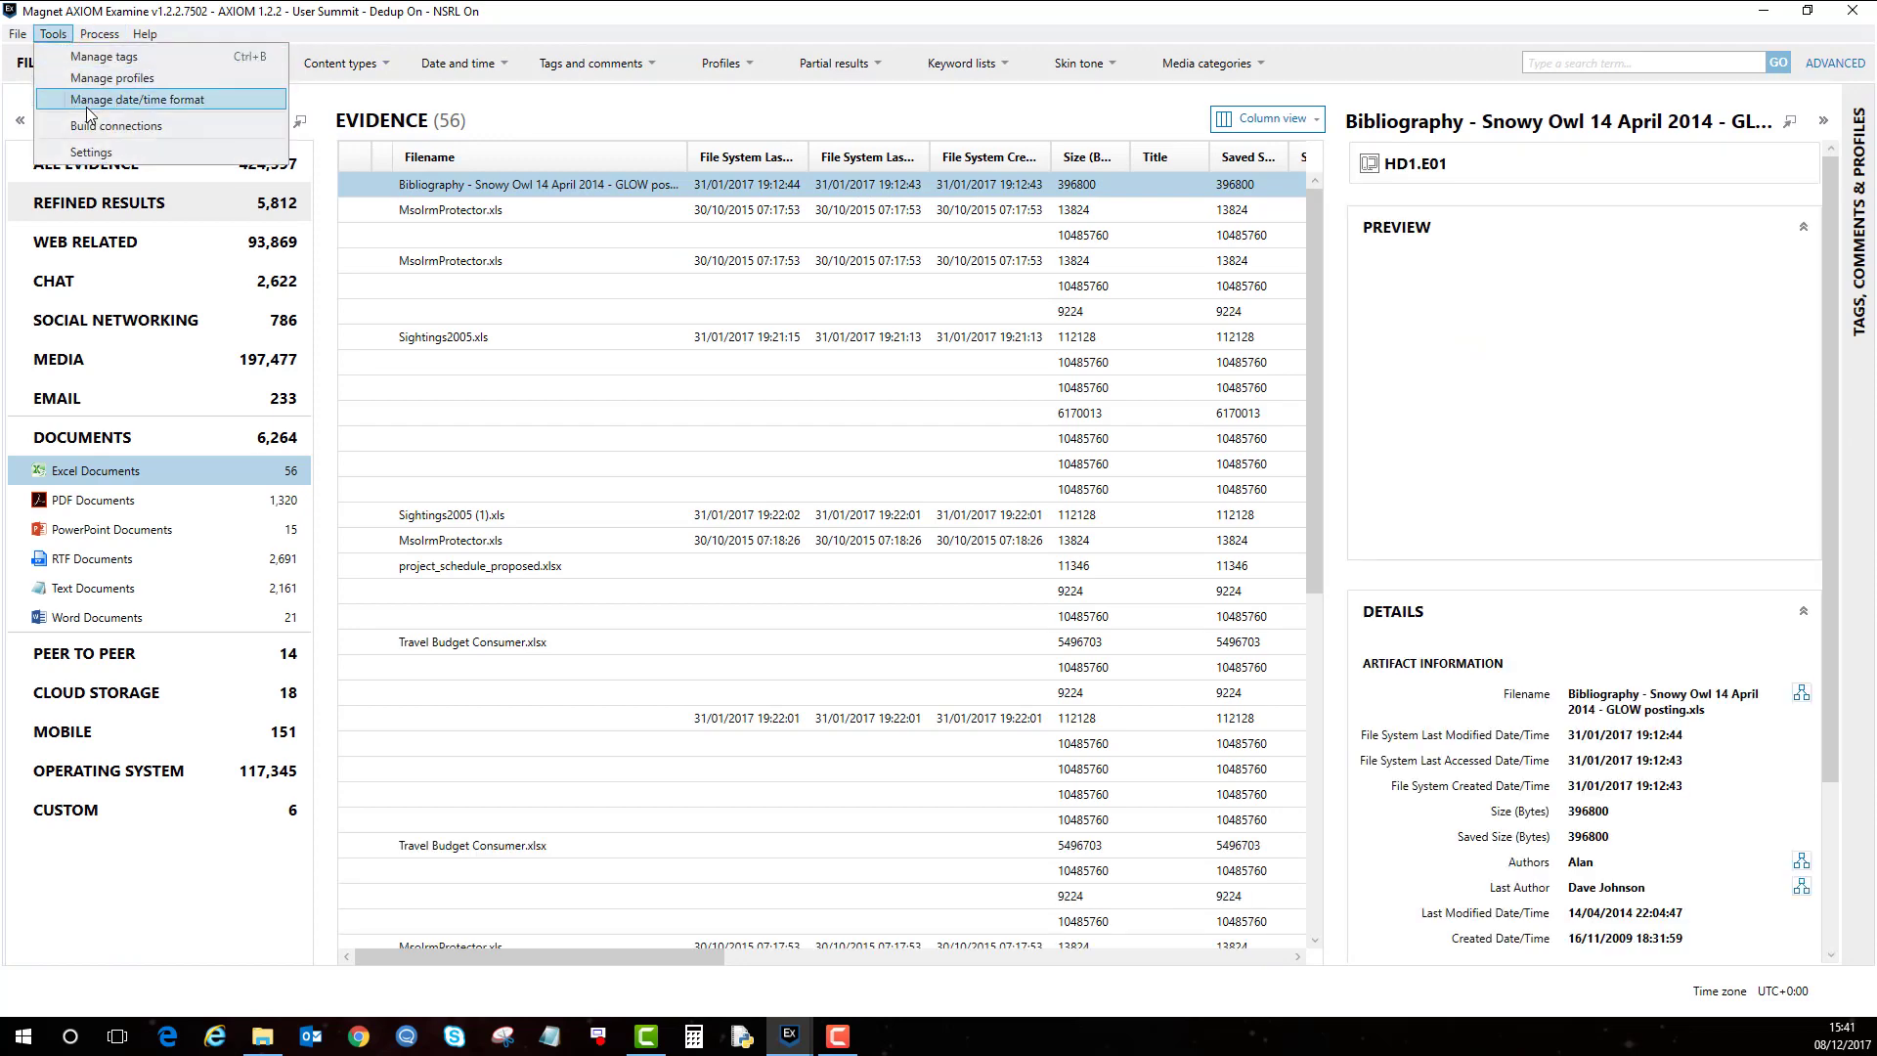
pyautogui.click(53, 34)
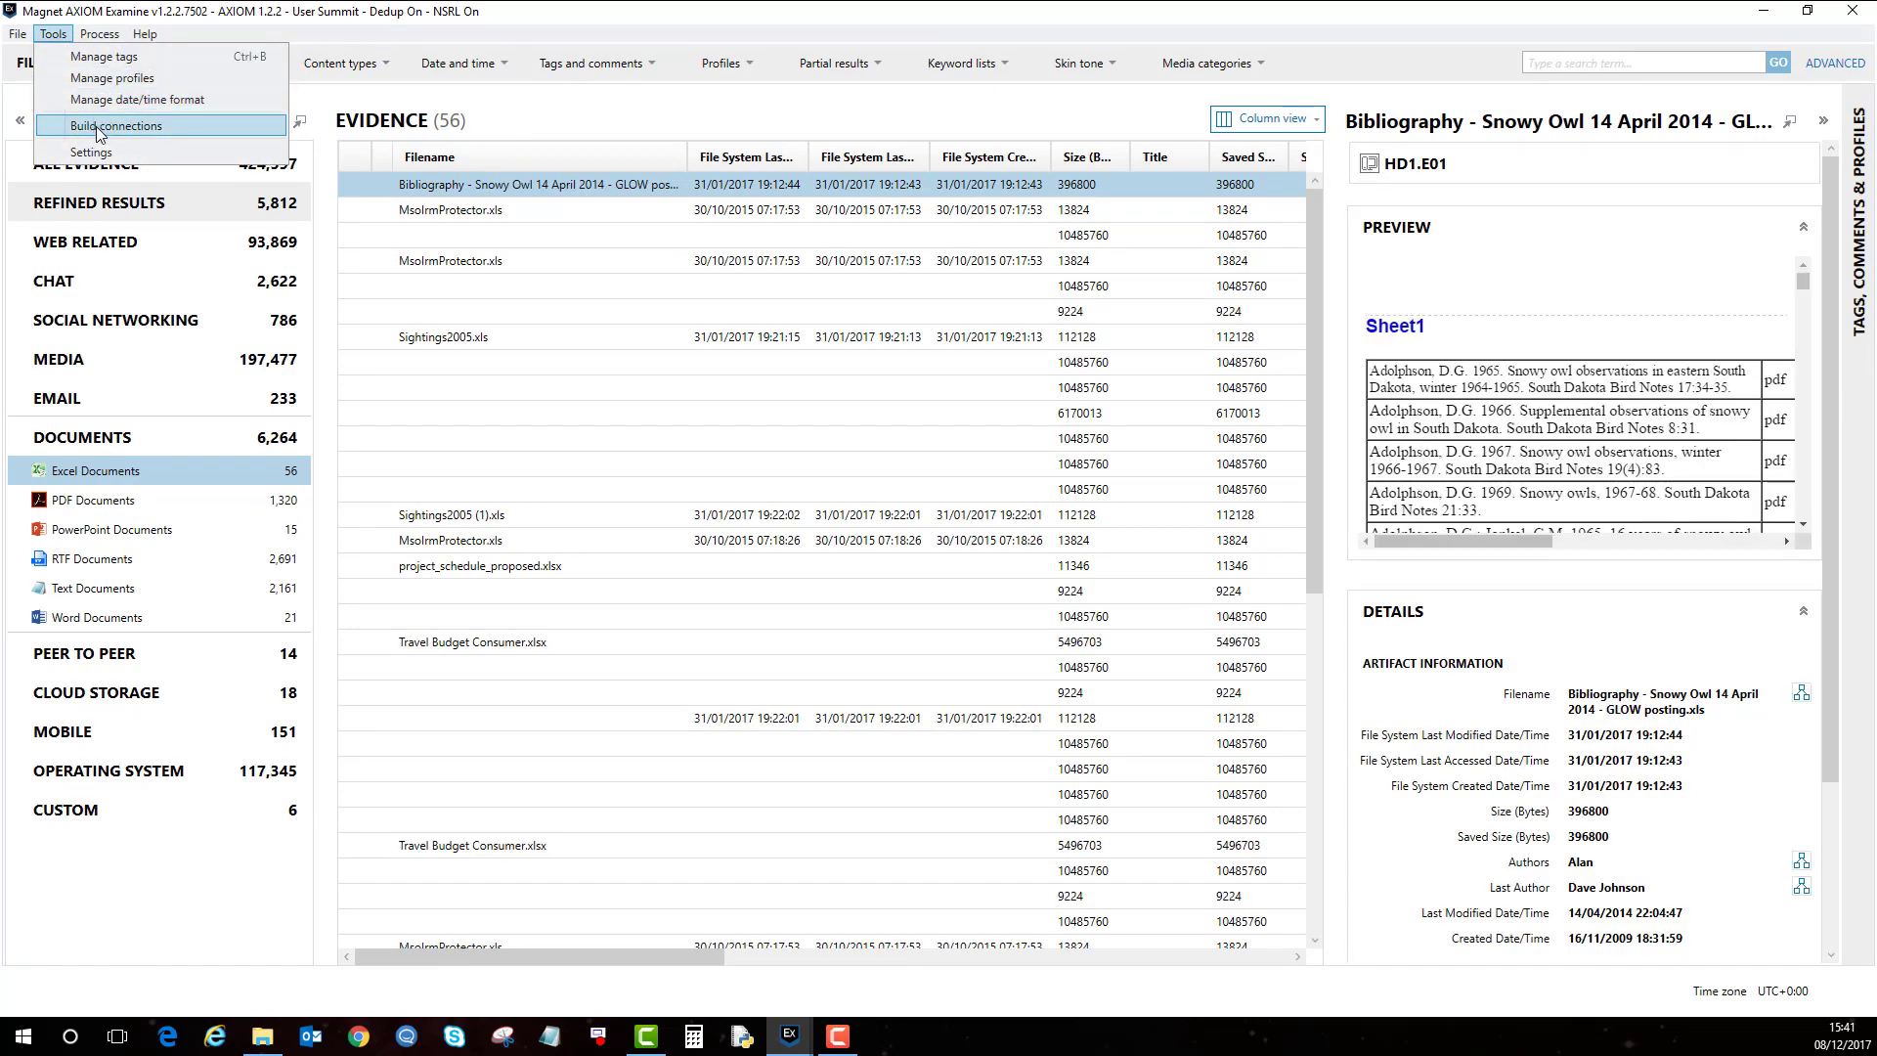